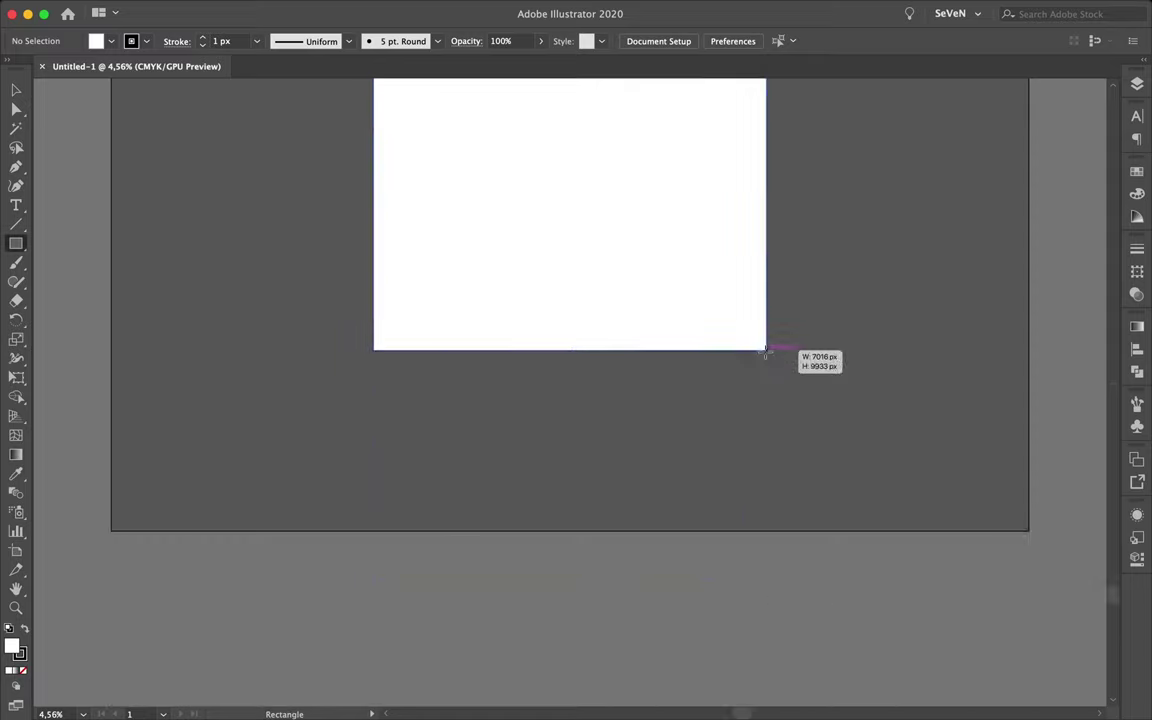
Draw an artboard-sized rectangle and split it into a 21×21 grid.
{"action": "left_click_drag", "start_coordinate": [375, 115], "coordinate": [763, 612]}
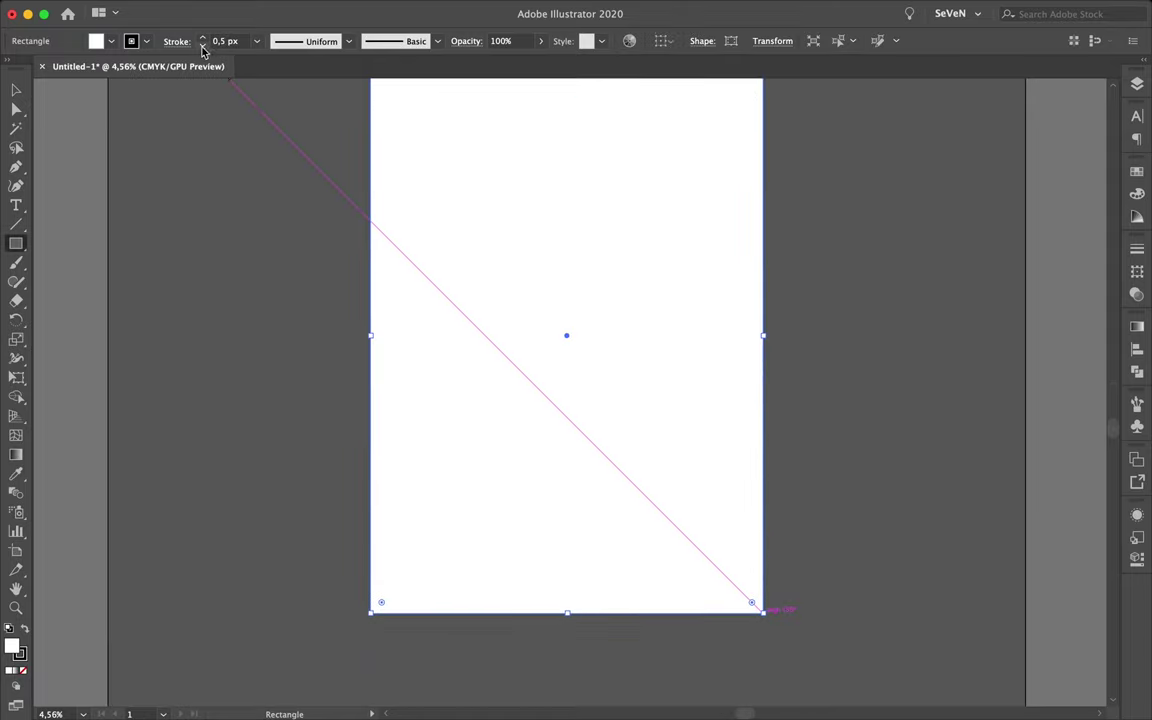
{"action": "left_click", "coordinate": [197, 9]}
{"action": "left_click", "coordinate": [430, 527]}
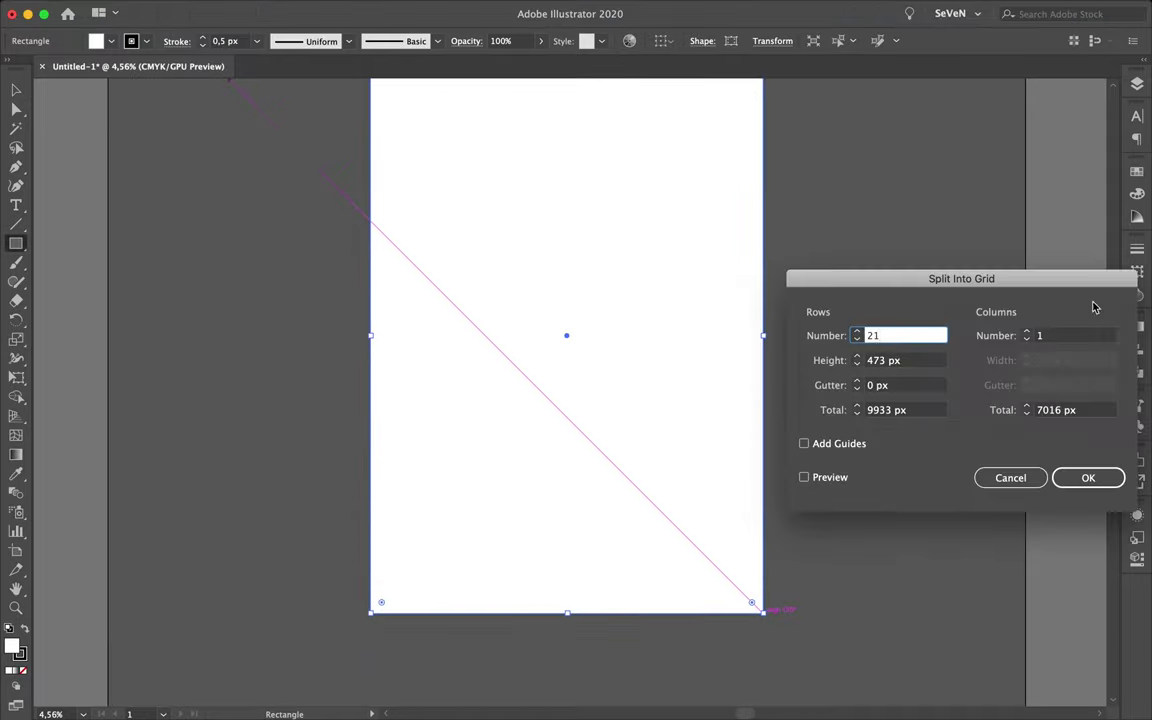
{"action": "type", "text": "21"}
{"action": "left_click", "coordinate": [804, 477]}
{"action": "left_click", "coordinate": [900, 385]}
{"action": "type", "text": "21"}
{"action": "left_click", "coordinate": [1070, 385]}
{"action": "type", "text": "21"}
{"action": "key", "text": "shift+Up"}
{"action": "left_click", "coordinate": [1088, 477]}
Select the whole grid, lock it on the Grid layer, and add Layer 2 above.
{"action": "key", "text": "v"}
{"action": "key", "text": "ctrl+a"}
{"action": "key", "text": "ctrl+minus"}
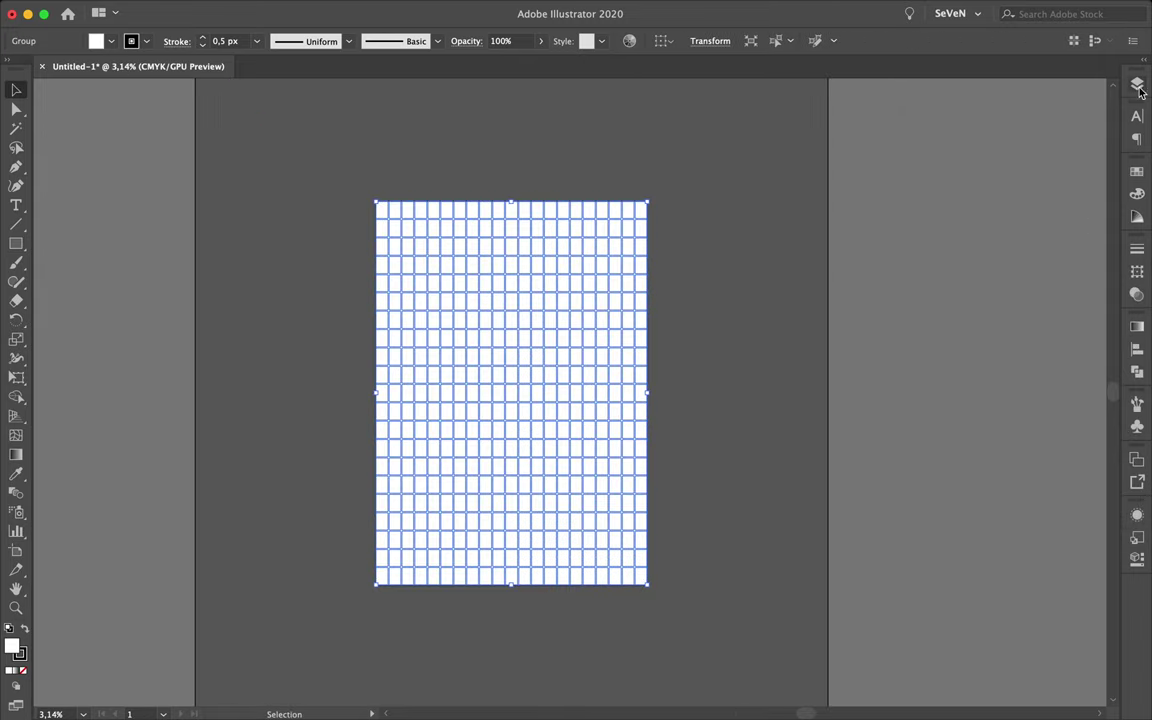
{"action": "key", "text": "F7"}
{"action": "key", "text": "ctrl+plus"}
{"action": "key", "text": "ctrl+l"}
{"action": "key", "text": "ctrl+2"}
{"action": "key", "text": "m"}
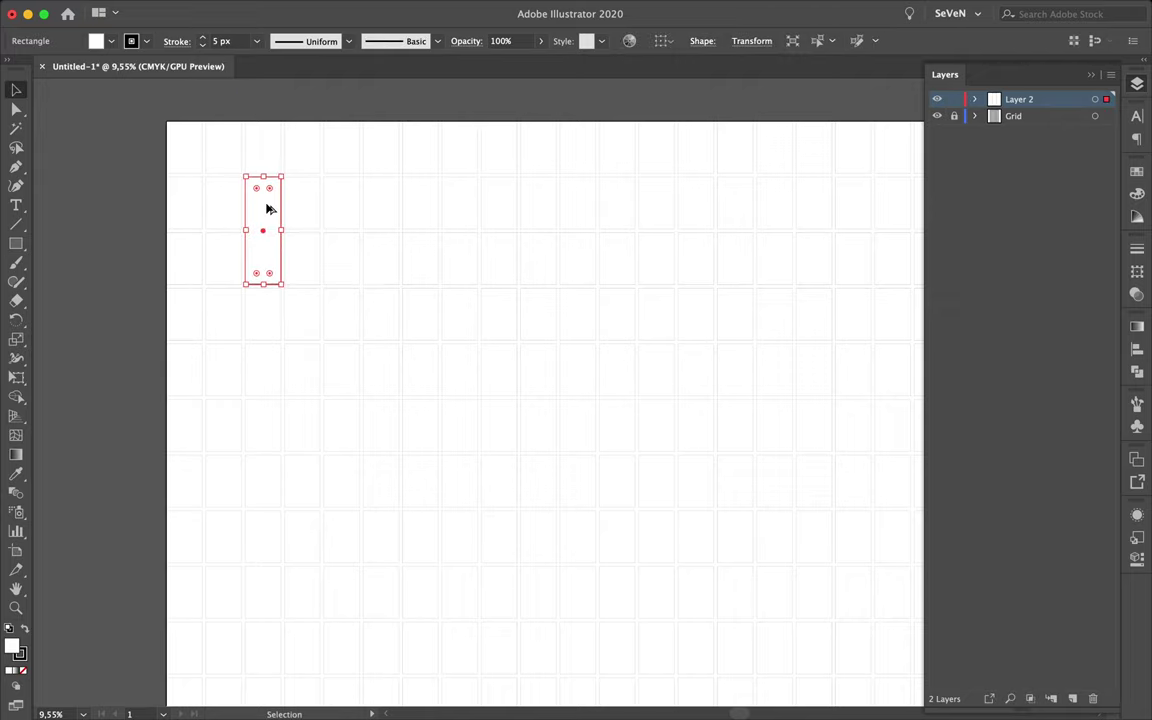
Draw a circle on the right side of the page.
{"action": "left_click_drag", "start_coordinate": [16, 243], "coordinate": [120, 291]}
{"action": "left_click_drag", "start_coordinate": [610, 401], "coordinate": [620, 424]}
{"action": "scroll", "coordinate": [620, 424], "scroll_direction": "down", "scroll_amount": 3}
Draw a hexagon at lower left, then select the tall rectangle and hexagon.
{"action": "left_click_drag", "start_coordinate": [16, 243], "coordinate": [85, 320]}
{"action": "left_click", "coordinate": [76, 300]}
{"action": "left_click_drag", "start_coordinate": [262, 391], "coordinate": [445, 640]}
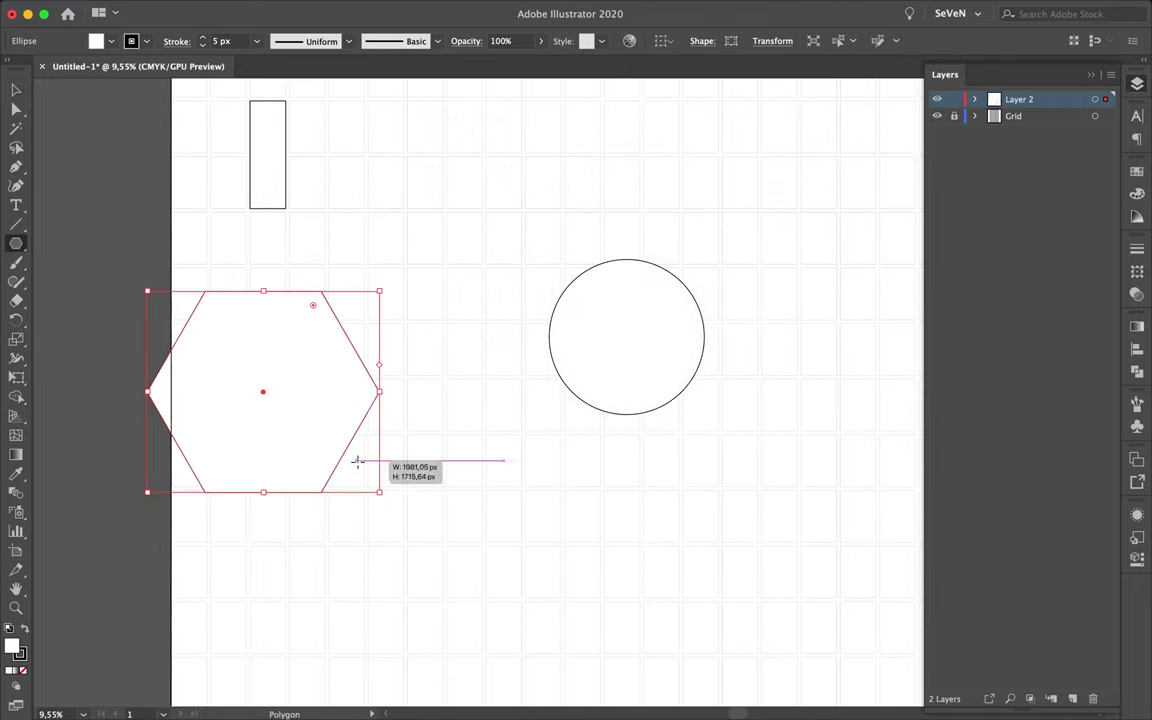
{"action": "key", "text": "v"}
{"action": "left_click", "coordinate": [324, 437]}
{"action": "left_click", "coordinate": [277, 131]}
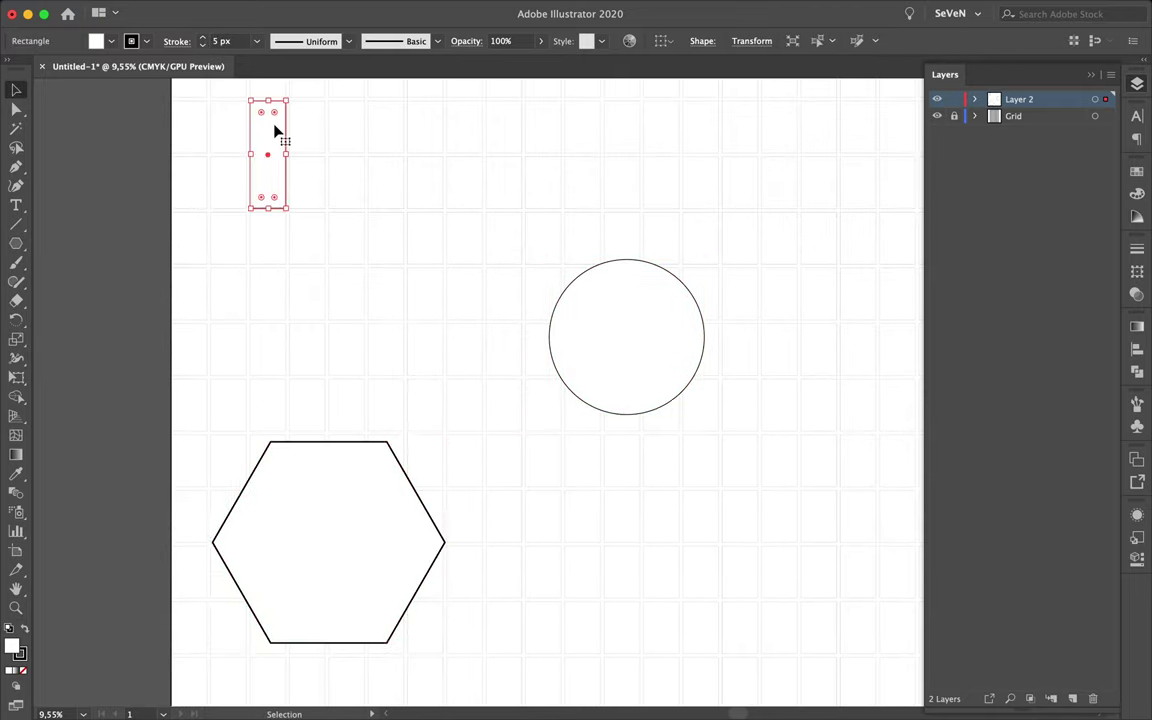
{"action": "left_click", "coordinate": [330, 540]}
Set Blend Options to 4 specified steps and blend the rectangle, circle and hexagon.
{"action": "double_click", "coordinate": [16, 493]}
{"action": "left_click", "coordinate": [229, 445]}
{"action": "left_click", "coordinate": [229, 465]}
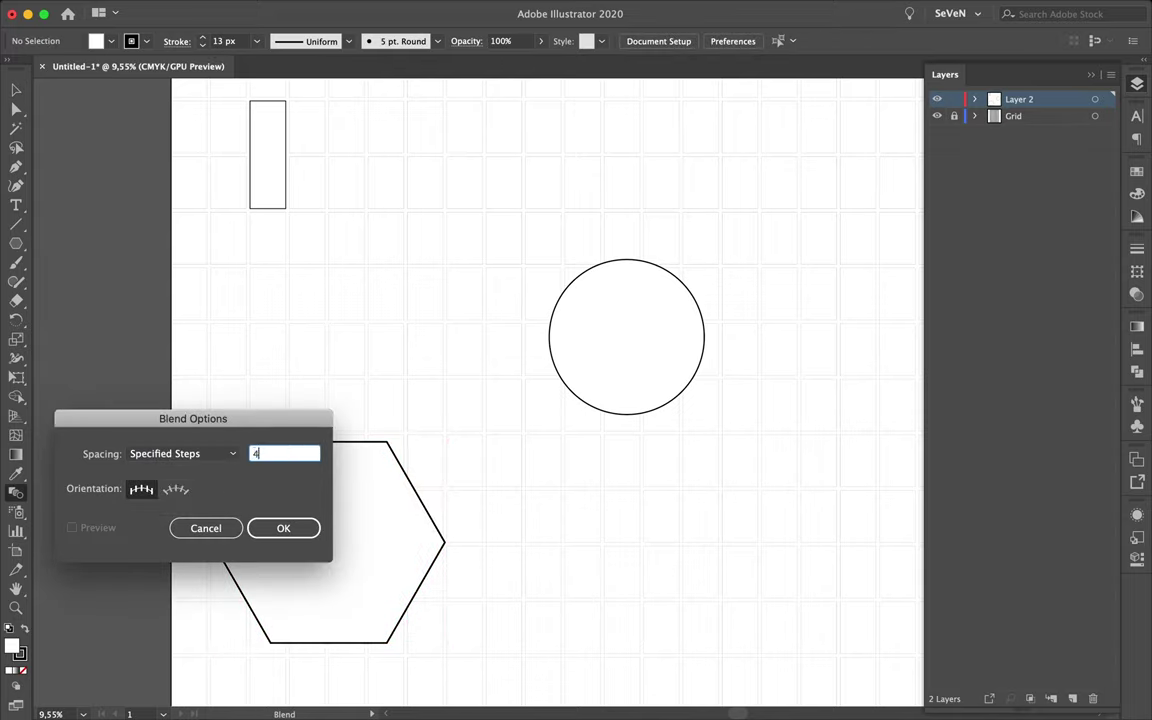
{"action": "left_click", "coordinate": [283, 527]}
{"action": "left_click", "coordinate": [277, 140]}
{"action": "left_click", "coordinate": [564, 303]}
{"action": "left_click", "coordinate": [362, 494]}
Bend the blend's spine with the Anchor Point tool into a curving tube.
{"action": "key", "text": "shift+c"}
{"action": "mouse_move", "coordinate": [626, 336]}
{"action": "left_mouse_down"}
{"action": "mouse_move", "coordinate": [630, 572]}
{"action": "mouse_move", "coordinate": [681, 347]}
{"action": "mouse_move", "coordinate": [769, 339]}
{"action": "left_mouse_up"}
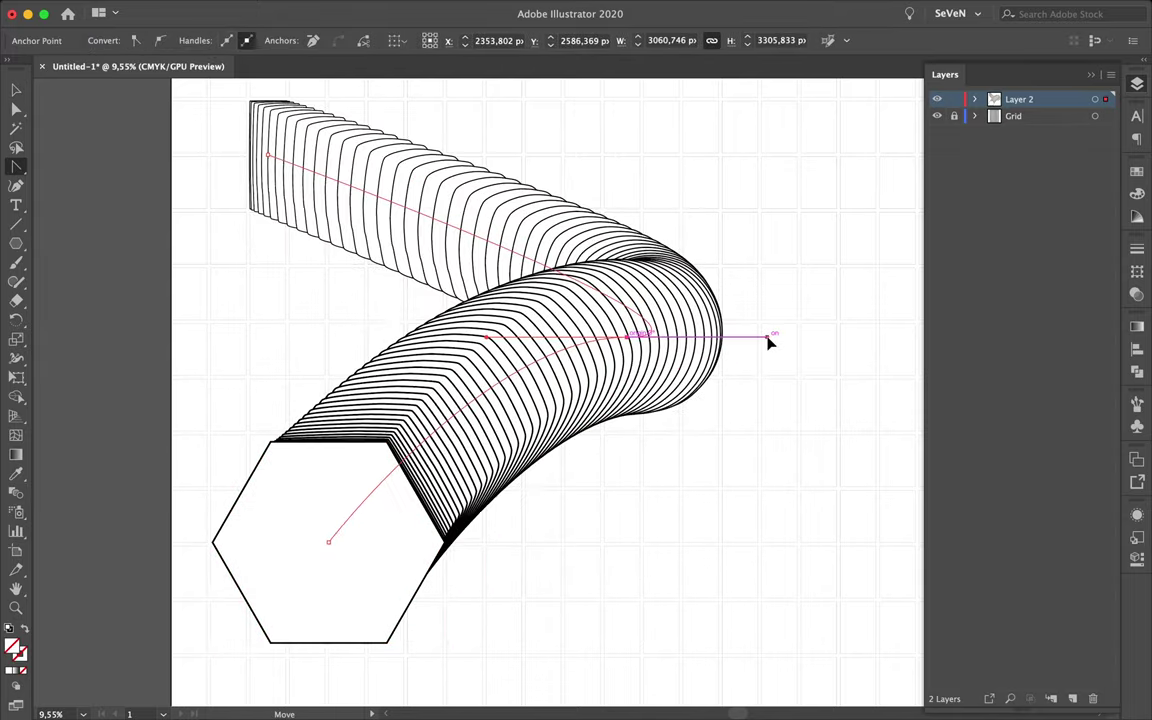
{"action": "mouse_move", "coordinate": [565, 338]}
{"action": "left_mouse_down"}
{"action": "mouse_move", "coordinate": [550, 198]}
{"action": "mouse_move", "coordinate": [627, 108]}
{"action": "mouse_move", "coordinate": [490, 337]}
{"action": "left_mouse_up"}
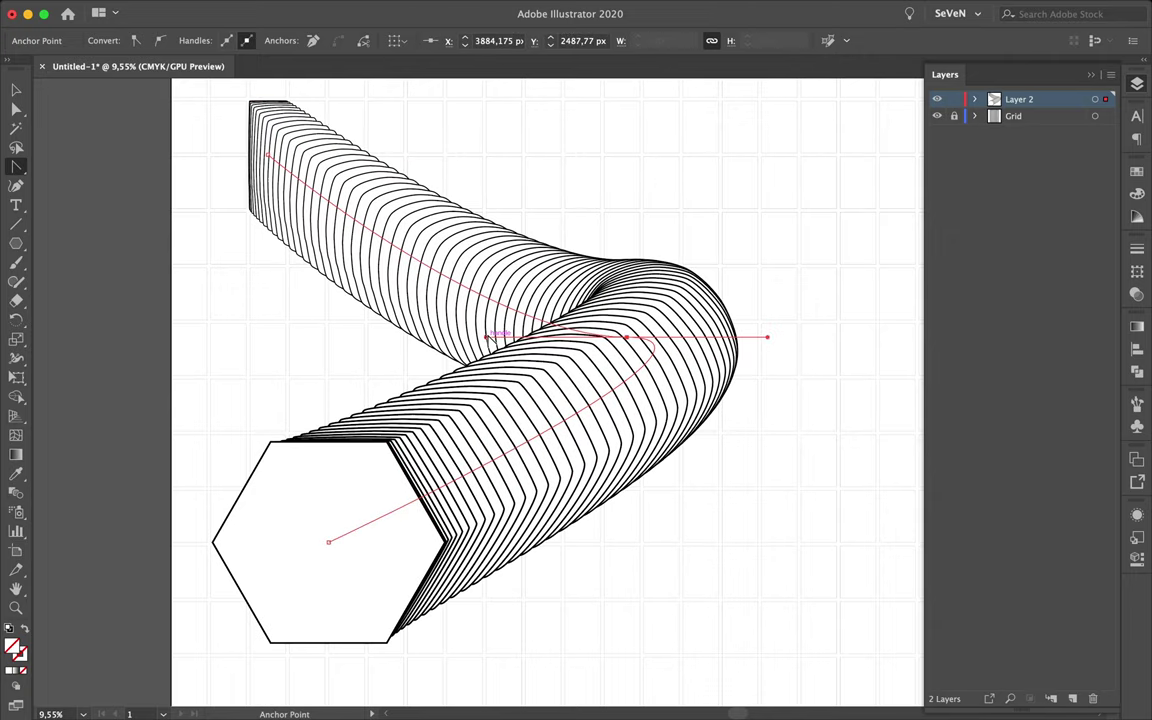
{"action": "mouse_move", "coordinate": [230, 112]}
{"action": "left_mouse_down"}
{"action": "mouse_move", "coordinate": [342, 548]}
{"action": "mouse_move", "coordinate": [464, 546]}
{"action": "left_mouse_up"}
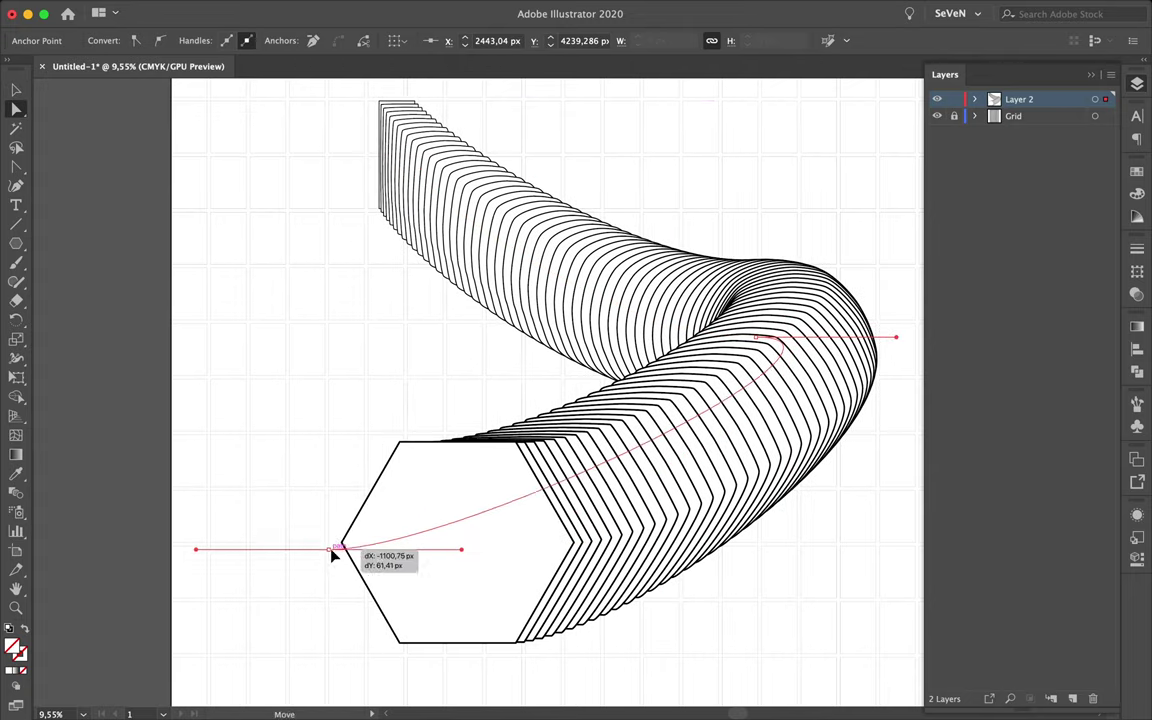
{"action": "left_click_drag", "start_coordinate": [333, 553], "coordinate": [329, 547]}
Move the hexagon end lower and reposition the whole tube on the page.
{"action": "left_click", "coordinate": [350, 159]}
{"action": "scroll", "coordinate": [488, 130], "scroll_direction": "down", "scroll_amount": 2}
{"action": "scroll", "coordinate": [586, 163], "scroll_direction": "down", "scroll_amount": 2}
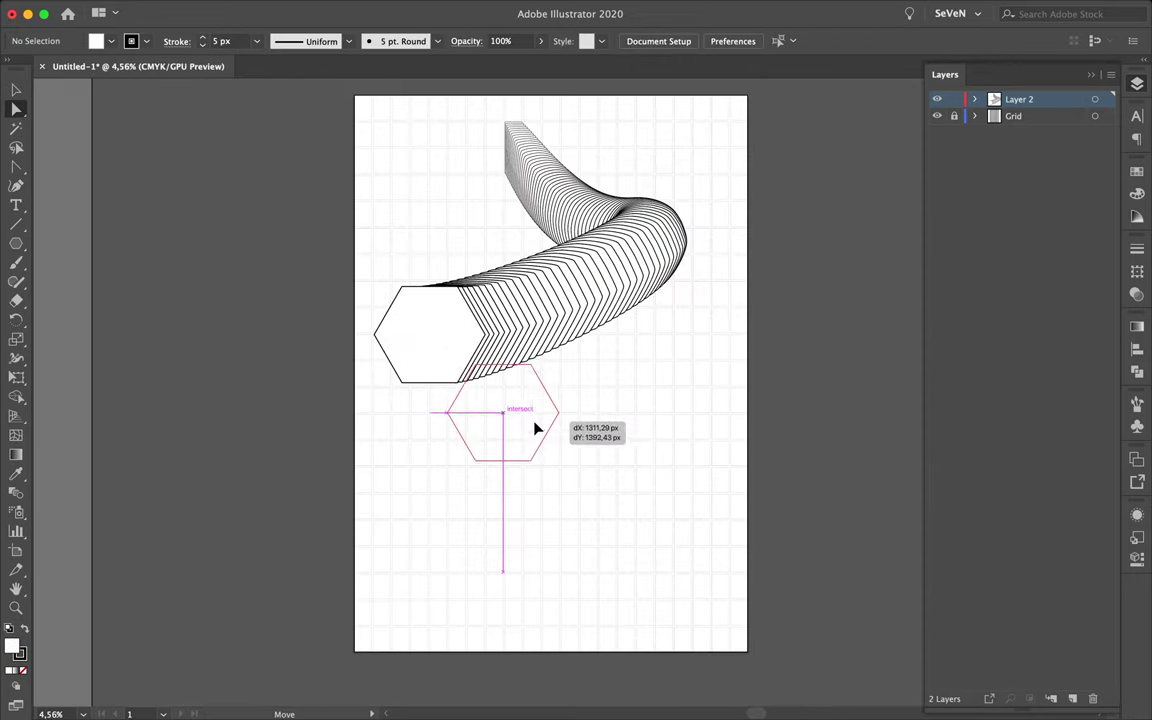
{"action": "left_click_drag", "start_coordinate": [535, 428], "coordinate": [536, 428]}
{"action": "scroll", "coordinate": [633, 340], "scroll_direction": "up", "scroll_amount": 1}
{"action": "key", "text": "v"}
{"action": "left_click", "coordinate": [674, 311]}
{"action": "left_click_drag", "start_coordinate": [674, 311], "coordinate": [630, 332]}
{"action": "left_click", "coordinate": [685, 376]}
{"action": "left_click", "coordinate": [470, 430]}
{"action": "scroll", "coordinate": [499, 468], "scroll_direction": "up", "scroll_amount": 2}
In isolation mode, drag the tube's top end to the artboard's top right corner.
{"action": "double_click", "coordinate": [496, 483]}
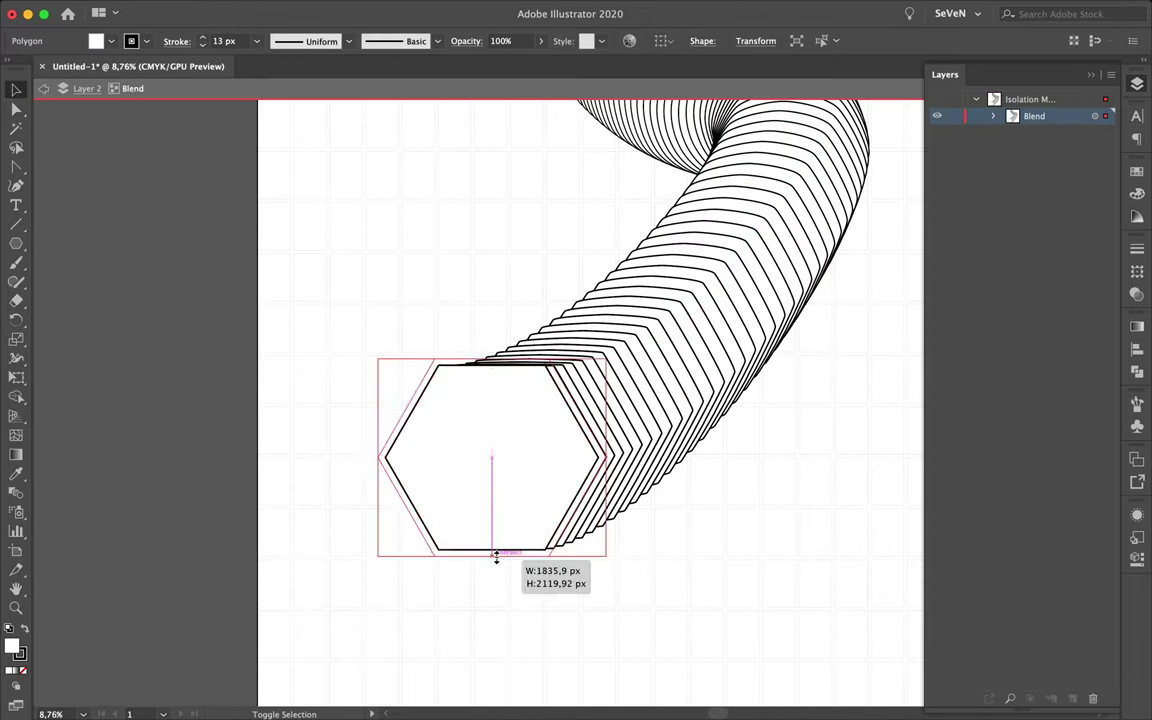
{"action": "scroll", "coordinate": [489, 484], "scroll_direction": "up", "scroll_amount": 2}
{"action": "key", "text": "super+0"}
{"action": "key", "text": "Escape"}
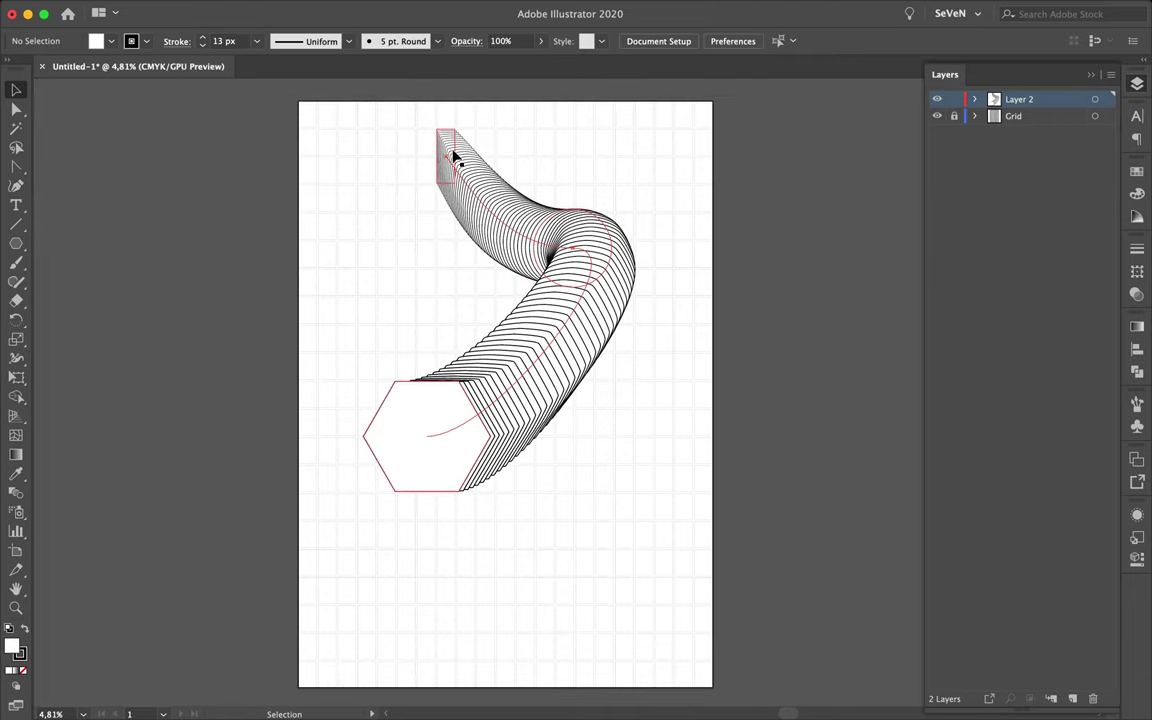
{"action": "double_click", "coordinate": [448, 140]}
{"action": "left_click_drag", "start_coordinate": [448, 140], "coordinate": [675, 158]}
{"action": "key", "text": "Escape"}
{"action": "scroll", "coordinate": [621, 245], "scroll_direction": "up", "scroll_amount": 1}
{"action": "left_click", "coordinate": [561, 257]}
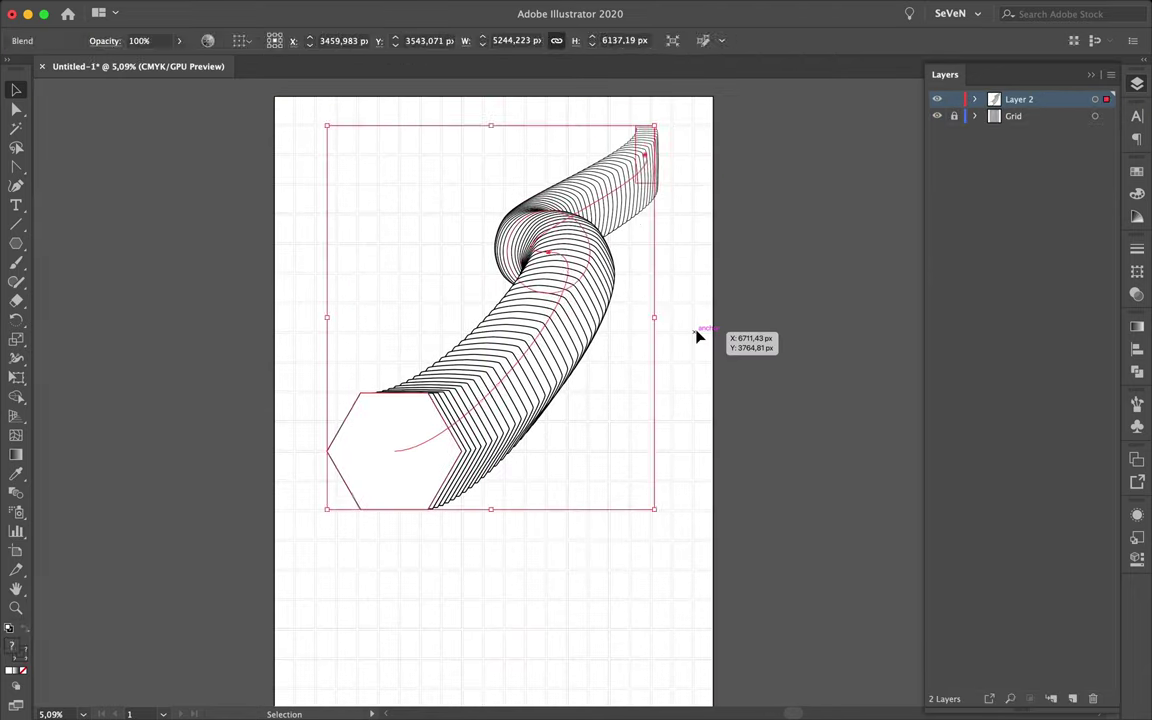
{"action": "left_click", "coordinate": [429, 198]}
{"action": "scroll", "coordinate": [435, 250], "scroll_direction": "down", "scroll_amount": 5}
Set the ZERO INFORMATION title in the Schwager Sans Black font.
{"action": "key", "text": "t"}
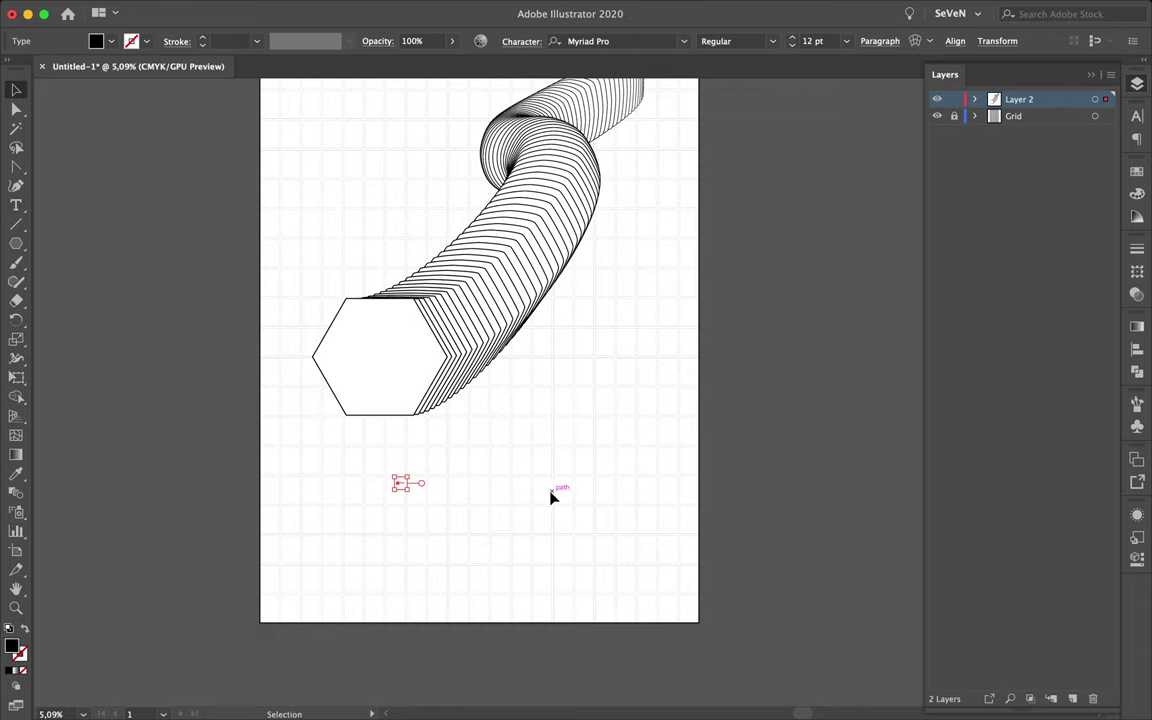
{"action": "left_click", "coordinate": [1136, 118]}
{"action": "left_click_drag", "start_coordinate": [425, 483], "coordinate": [663, 466]}
{"action": "left_click", "coordinate": [1020, 133]}
{"action": "type", "text": "Schw"}
{"action": "left_click", "coordinate": [760, 474]}
{"action": "scroll", "coordinate": [588, 465], "scroll_direction": "up", "scroll_amount": 3}
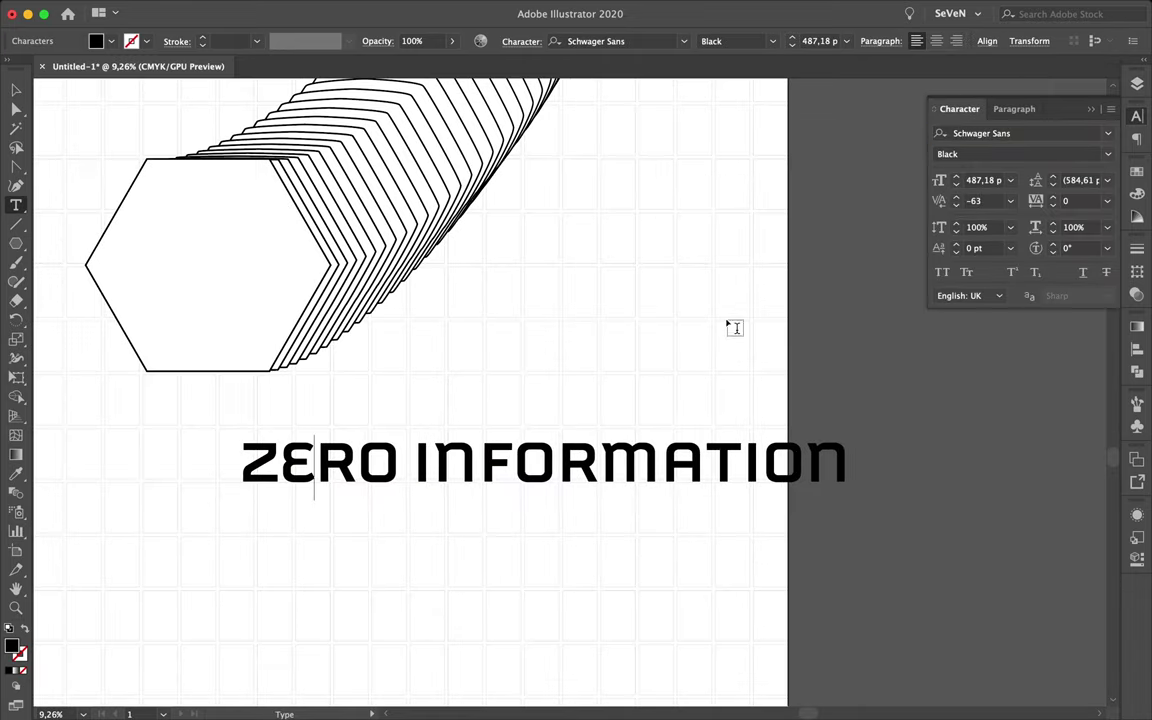
Outline the title, enlarge INFORMATION below the tube, and move ZERO to the upper left.
{"action": "double_click", "coordinate": [563, 476]}
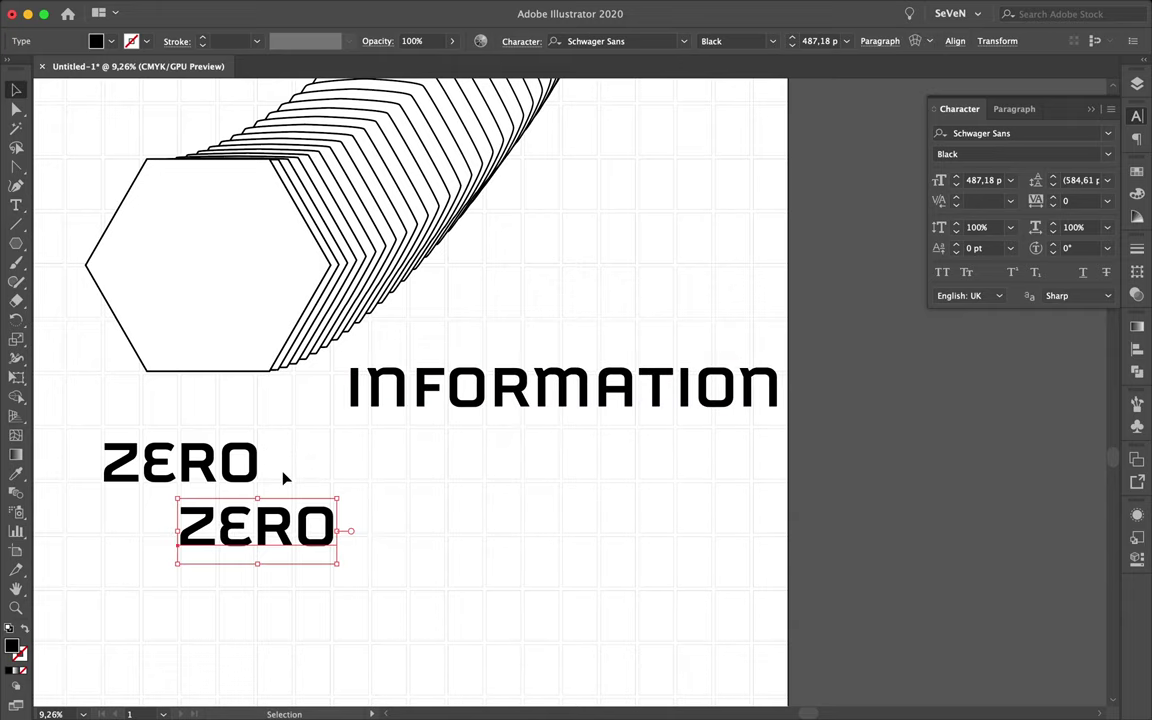
{"action": "left_click", "coordinate": [197, 8]}
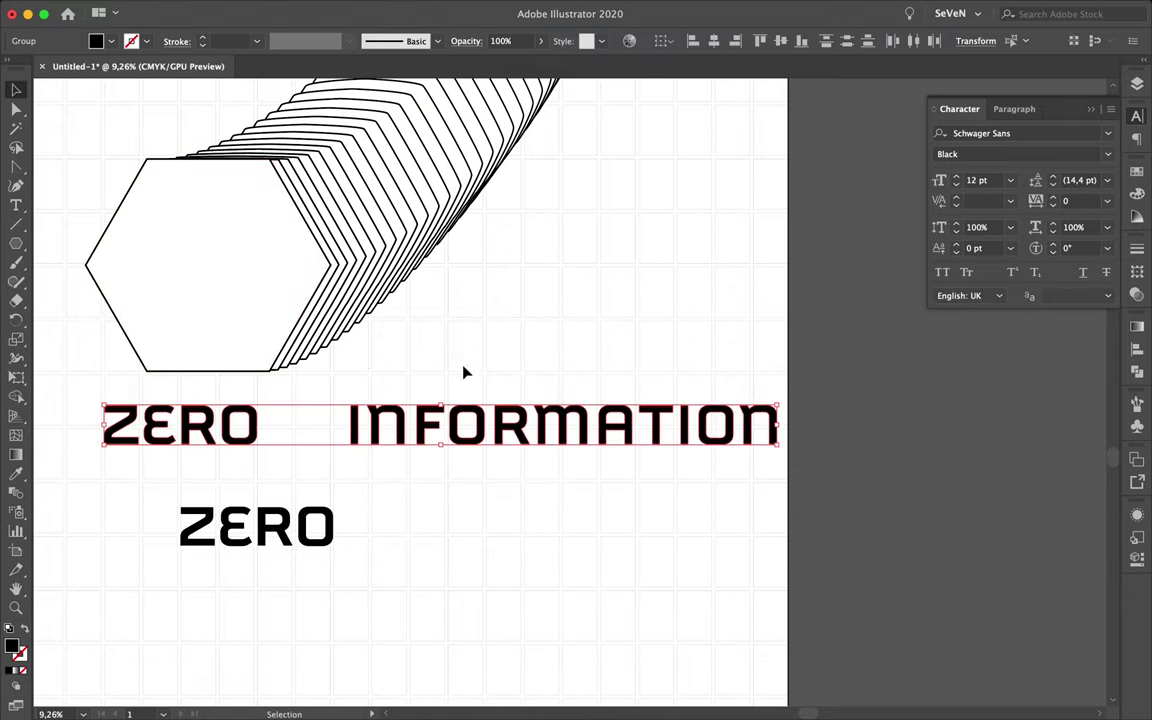
{"action": "scroll", "coordinate": [510, 390], "scroll_direction": "up", "scroll_amount": 3}
{"action": "left_click", "coordinate": [540, 430]}
{"action": "left_click_drag", "start_coordinate": [540, 404], "coordinate": [540, 273]}
{"action": "scroll", "coordinate": [540, 273], "scroll_direction": "down", "scroll_amount": 5}
{"action": "scroll", "coordinate": [540, 400], "scroll_direction": "up", "scroll_amount": 3}
{"action": "left_click_drag", "start_coordinate": [566, 504], "coordinate": [298, 267]}
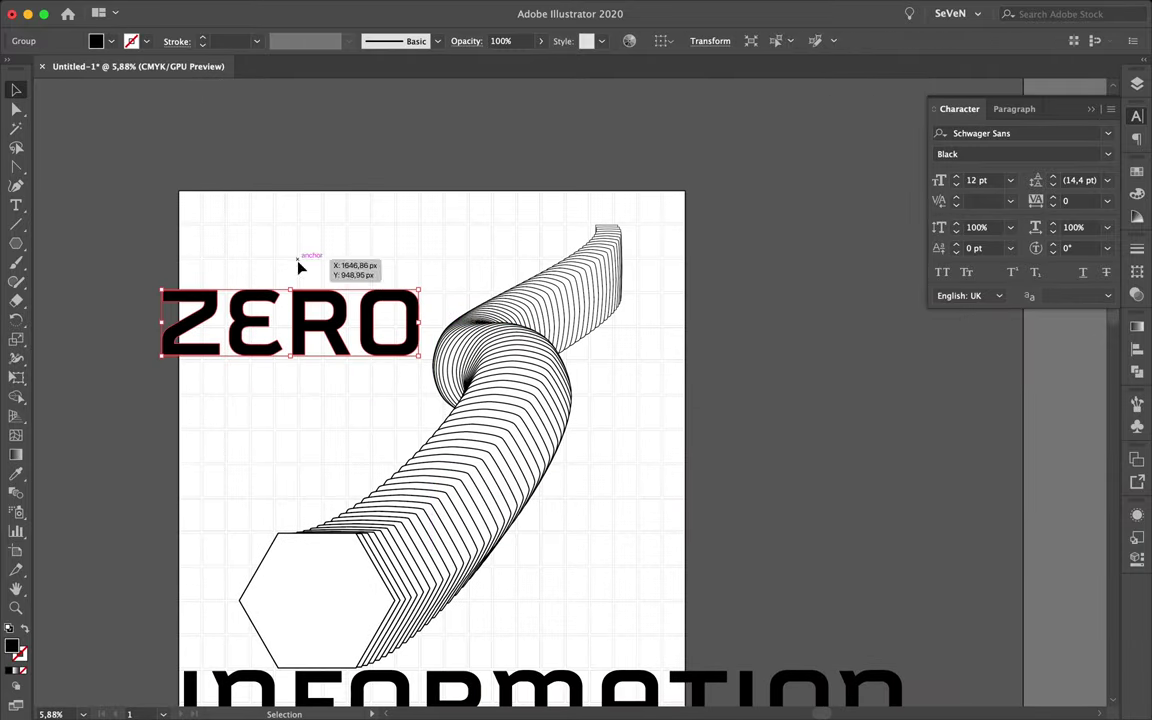
{"action": "left_click", "coordinate": [472, 318]}
{"action": "key", "text": "F7"}
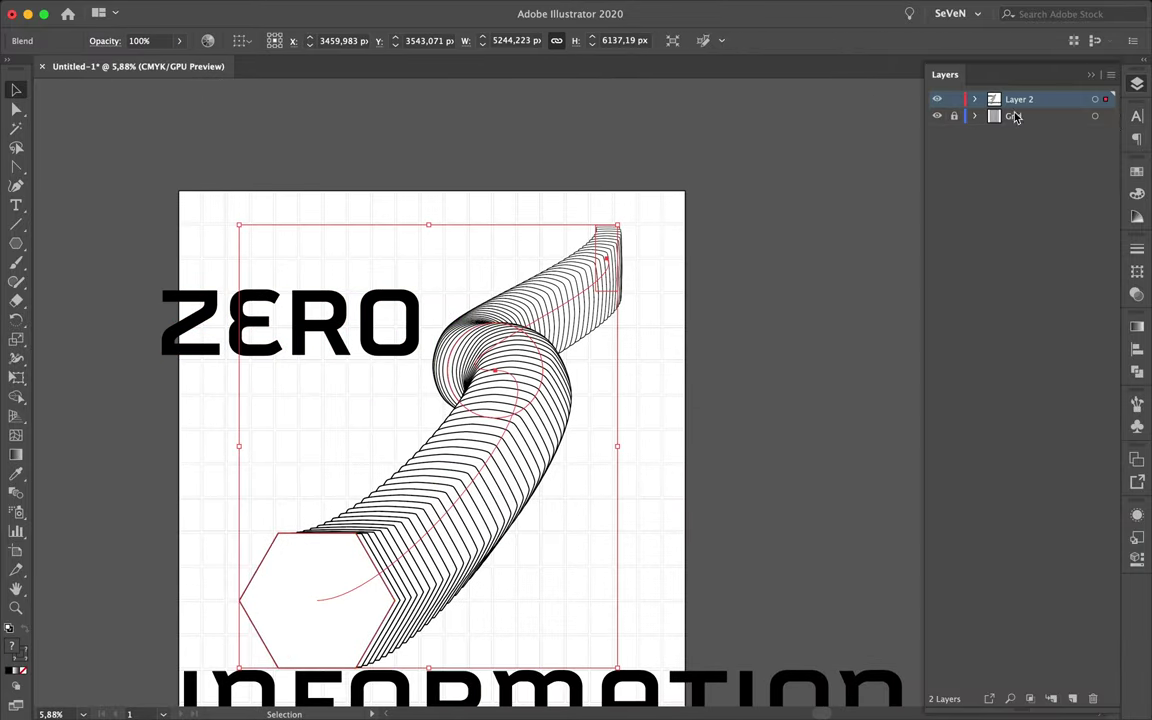
Expand the tube blend into separate outlines.
{"action": "left_click", "coordinate": [198, 8]}
{"action": "left_click", "coordinate": [216, 180]}
{"action": "key", "text": "Return"}
Add Layer 3 with rectangles framing all four artboard edges and lock it.
{"action": "key", "text": "super+l"}
{"action": "key", "text": "m"}
{"action": "left_click_drag", "start_coordinate": [175, 82], "coordinate": [236, 547]}
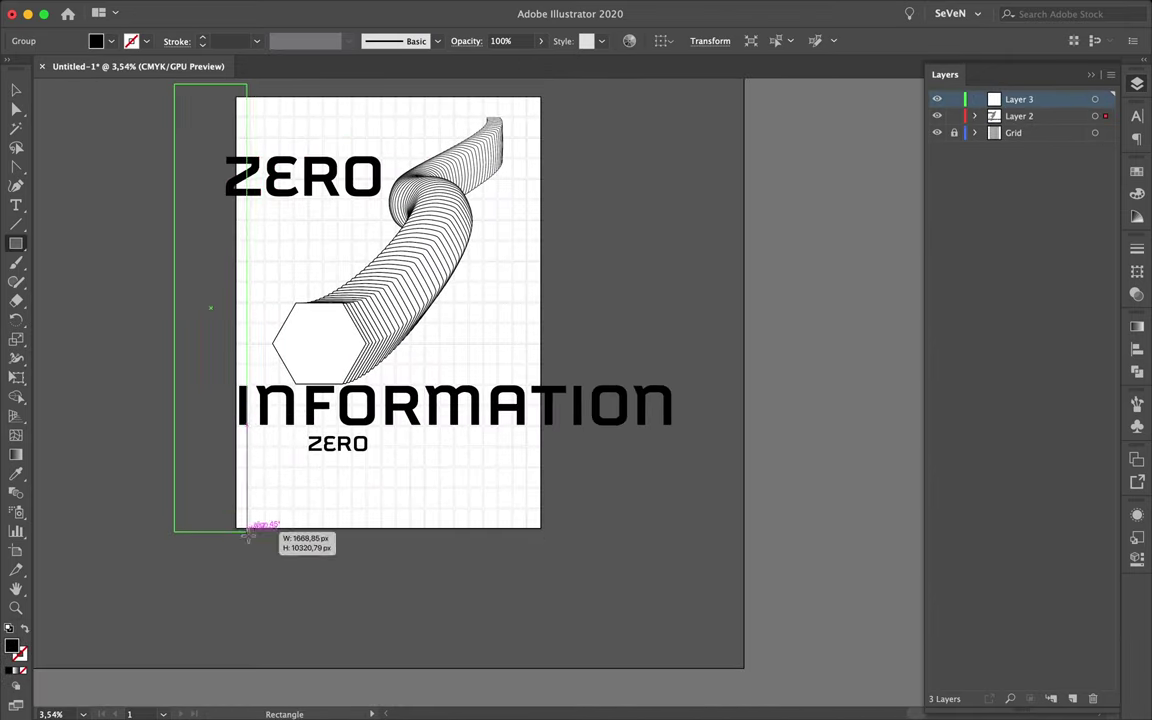
{"action": "left_click_drag", "start_coordinate": [217, 204], "coordinate": [576, 193]}
{"action": "key", "text": "super+minus"}
{"action": "left_click_drag", "start_coordinate": [244, 95], "coordinate": [622, 188]}
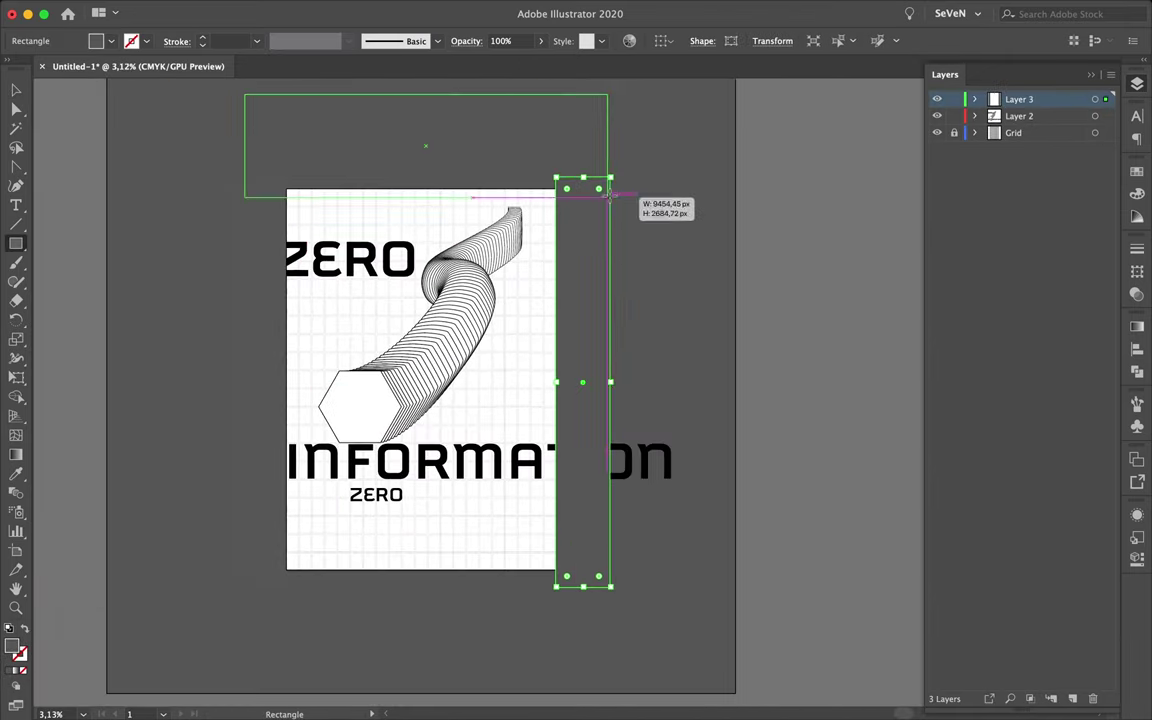
{"action": "left_click_drag", "start_coordinate": [558, 137], "coordinate": [558, 612]}
{"action": "left_click", "coordinate": [590, 380]}
{"action": "left_click", "coordinate": [250, 380]}
{"action": "left_click_drag", "start_coordinate": [236, 380], "coordinate": [190, 380]}
{"action": "left_click", "coordinate": [954, 99]}
{"action": "key", "text": "super+plus"}
Alt-drag a copy of ZERO to the top right over the tube's top.
{"action": "mouse_move", "coordinate": [352, 228]}
{"action": "left_mouse_down"}
{"action": "mouse_move", "coordinate": [300, 228]}
{"action": "mouse_move", "coordinate": [686, 177]}
{"action": "mouse_move", "coordinate": [650, 200]}
{"action": "left_mouse_up"}
{"action": "key", "text": "super+plus"}
{"action": "double_click", "coordinate": [505, 180]}
Shift the O of the left ZERO farther to the right.
{"action": "key", "text": "Escape"}
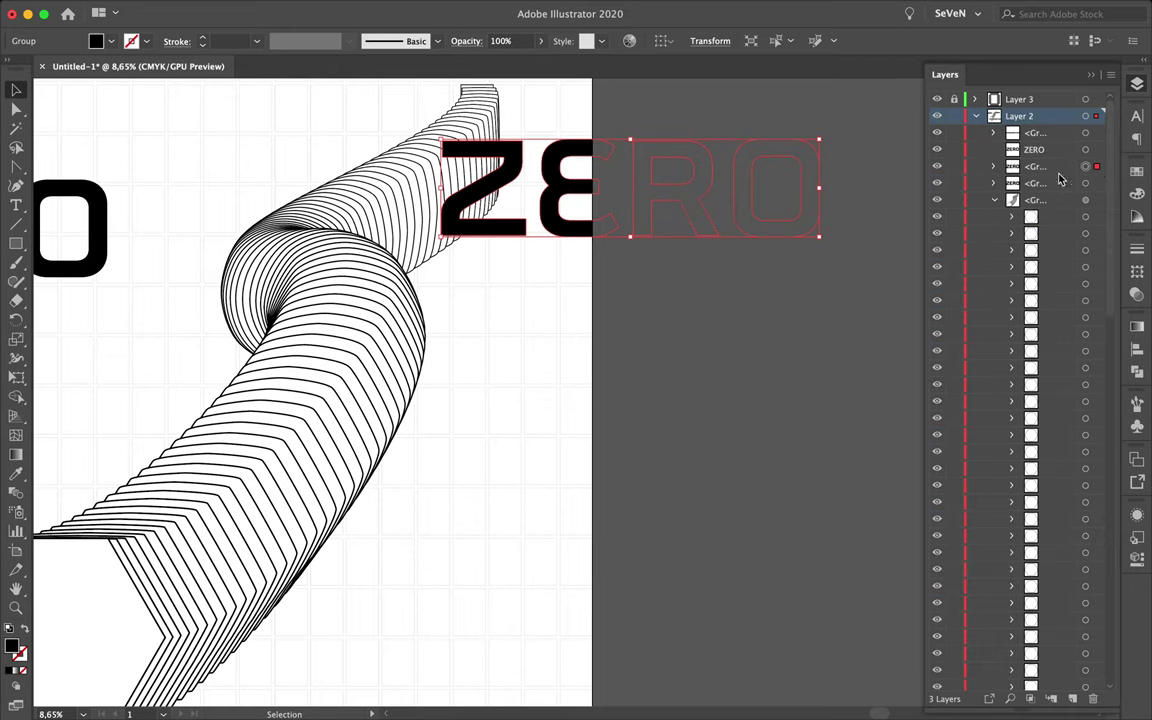
{"action": "scroll", "coordinate": [1079, 479], "scroll_direction": "down", "scroll_amount": 5}
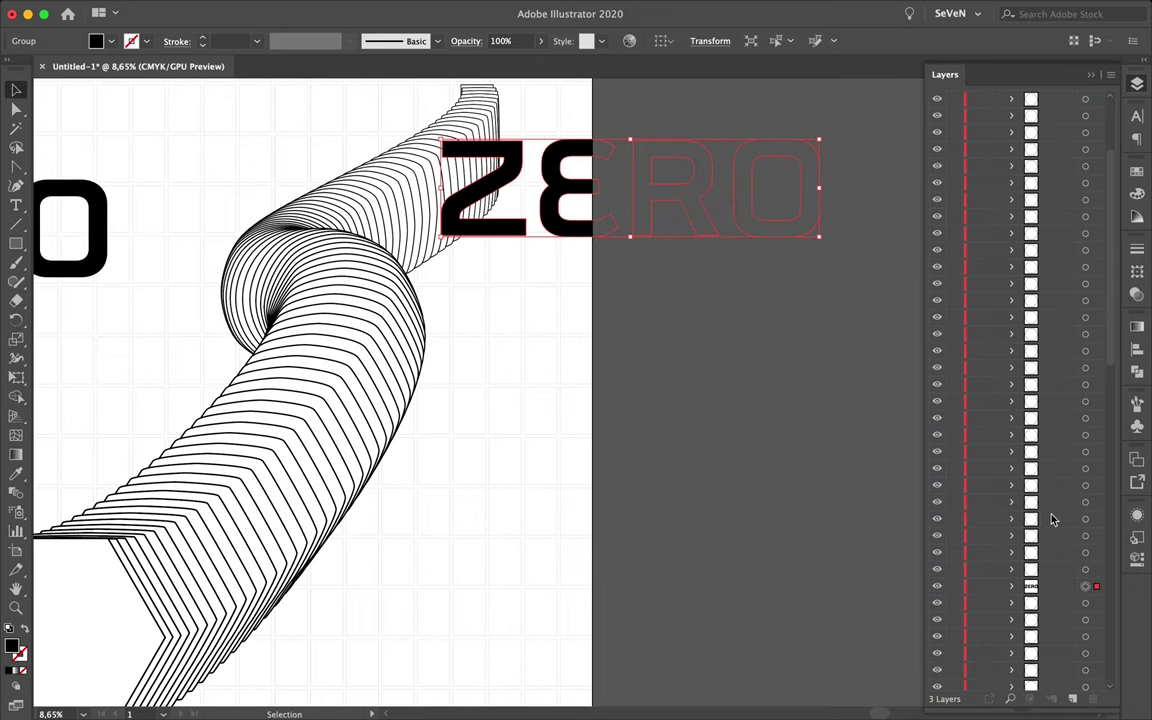
{"action": "scroll", "coordinate": [1055, 400], "scroll_direction": "down", "scroll_amount": 1}
{"action": "left_click", "coordinate": [555, 337]}
{"action": "scroll", "coordinate": [555, 337], "scroll_direction": "down", "scroll_amount": 2}
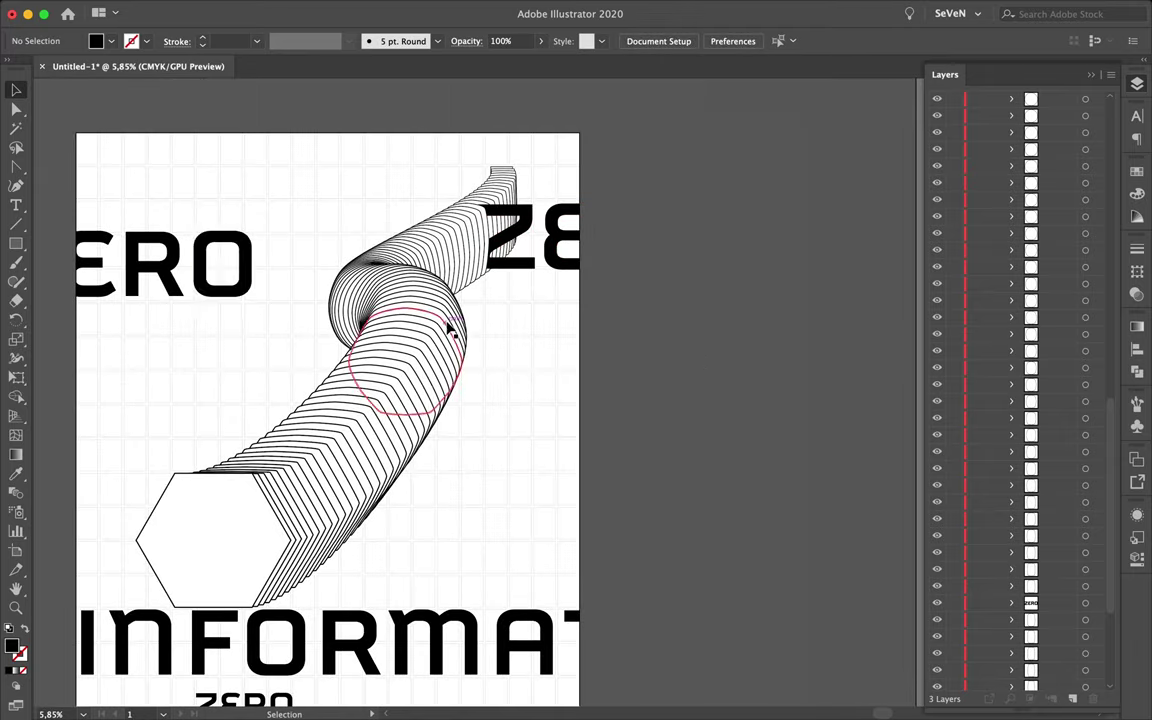
{"action": "double_click", "coordinate": [170, 280]}
{"action": "left_click_drag", "start_coordinate": [225, 265], "coordinate": [271, 265]}
{"action": "key", "text": "Escape"}
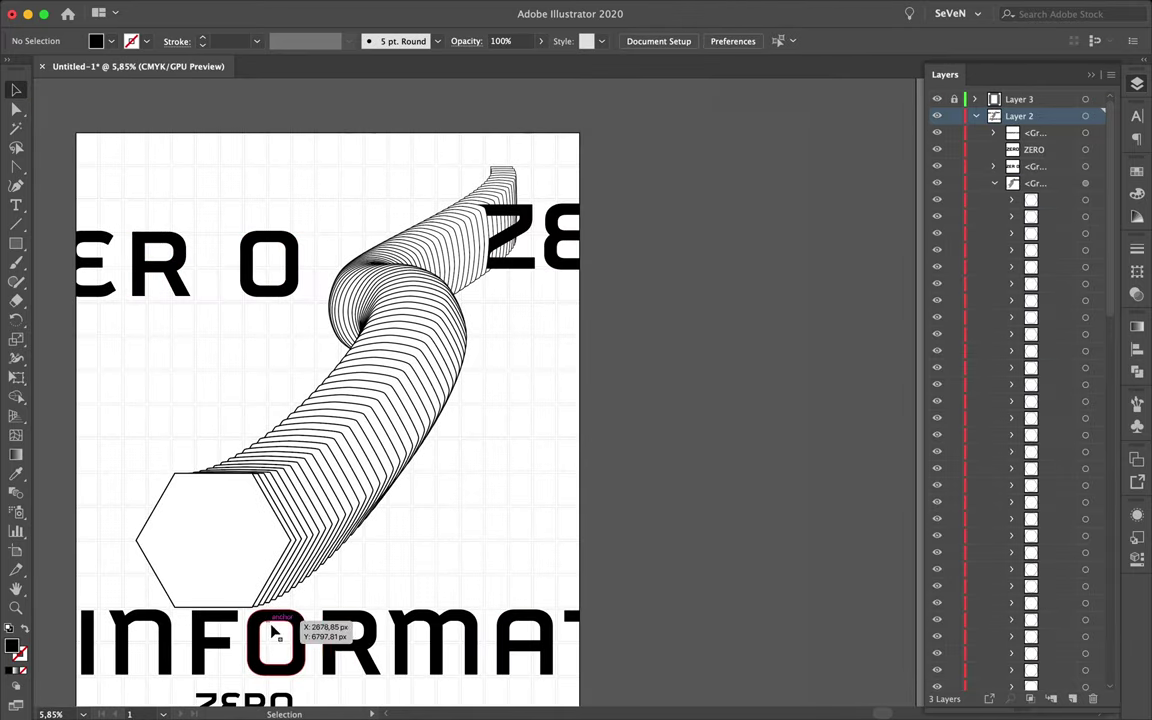
Move INFORMATION up and cut its end letters out into a separate copy.
{"action": "left_click_drag", "start_coordinate": [286, 625], "coordinate": [328, 425]}
{"action": "double_click", "coordinate": [328, 425]}
{"action": "key", "text": "ctrl+x"}
{"action": "mouse_move", "coordinate": [768, 434]}
{"action": "left_mouse_down"}
{"action": "mouse_move", "coordinate": [430, 390]}
{"action": "mouse_move", "coordinate": [424, 640]}
{"action": "left_mouse_up"}
{"action": "key", "text": "Escape"}
{"action": "key", "text": "ctrl+v"}
{"action": "left_click", "coordinate": [249, 360]}
Move the INFOR letters up and right and separate the nFO from the I.
{"action": "scroll", "coordinate": [250, 300], "scroll_direction": "up", "scroll_amount": 2}
{"action": "scroll", "coordinate": [437, 221], "scroll_direction": "down", "scroll_amount": 1}
{"action": "double_click", "coordinate": [648, 218]}
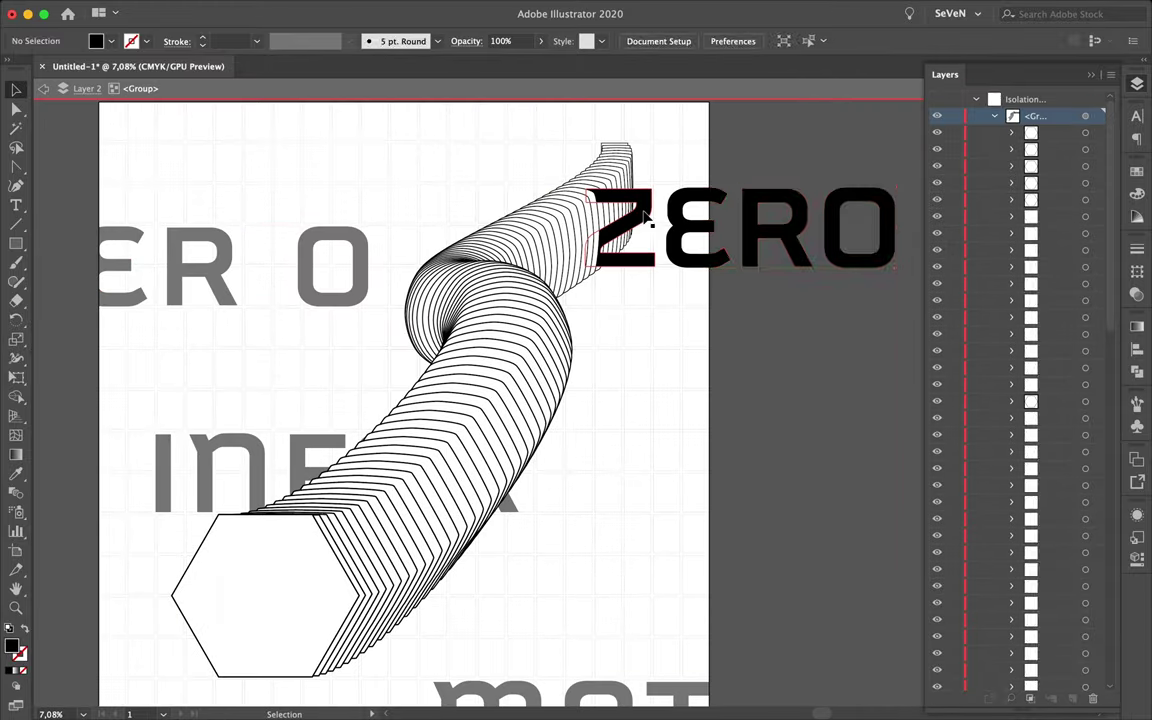
{"action": "scroll", "coordinate": [648, 218], "scroll_direction": "up", "scroll_amount": 3}
{"action": "key", "text": "Escape"}
{"action": "scroll", "coordinate": [669, 314], "scroll_direction": "down", "scroll_amount": 1}
{"action": "scroll", "coordinate": [669, 314], "scroll_direction": "down", "scroll_amount": 2}
{"action": "mouse_move", "coordinate": [263, 562]}
{"action": "left_mouse_down"}
{"action": "mouse_move", "coordinate": [618, 450]}
{"action": "mouse_move", "coordinate": [758, 450]}
{"action": "left_mouse_up"}
{"action": "double_click", "coordinate": [688, 450]}
{"action": "left_click_drag", "start_coordinate": [688, 450], "coordinate": [752, 448]}
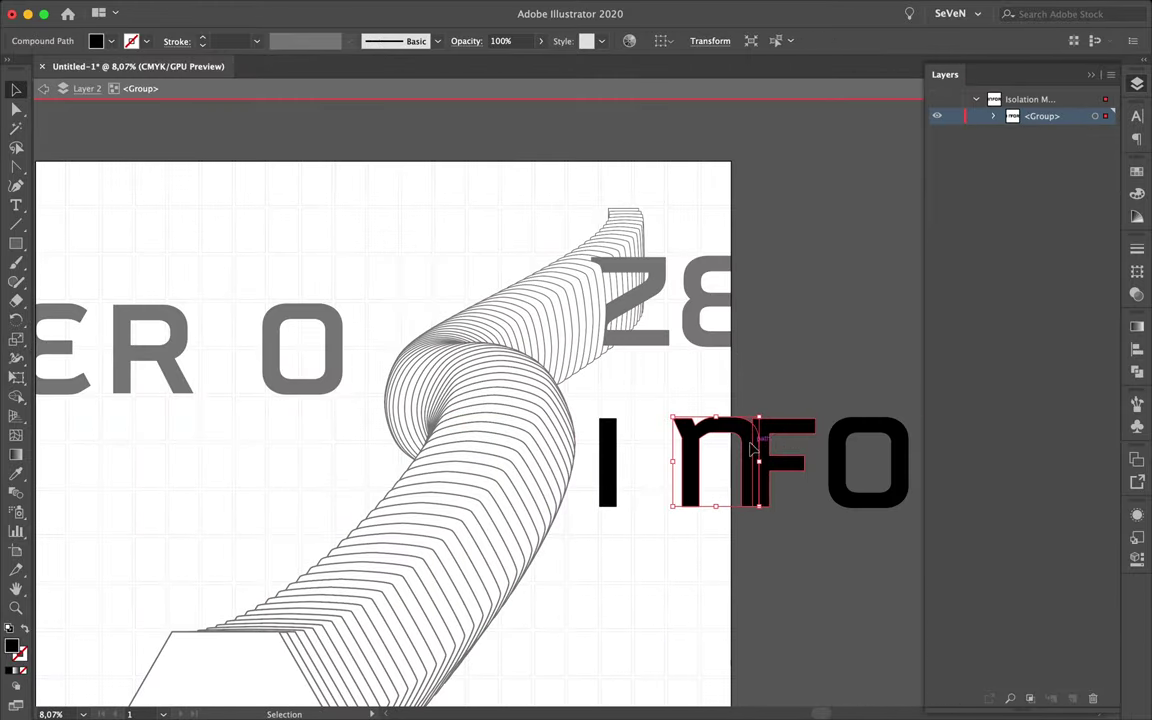
{"action": "key", "text": "Escape"}
Reposition the I, nFO and O letters with F overlapping O, then isolate the INFO group.
{"action": "scroll", "coordinate": [656, 674], "scroll_direction": "down", "scroll_amount": 1}
{"action": "left_click_drag", "start_coordinate": [612, 435], "coordinate": [432, 527]}
{"action": "left_click_drag", "start_coordinate": [797, 472], "coordinate": [797, 455]}
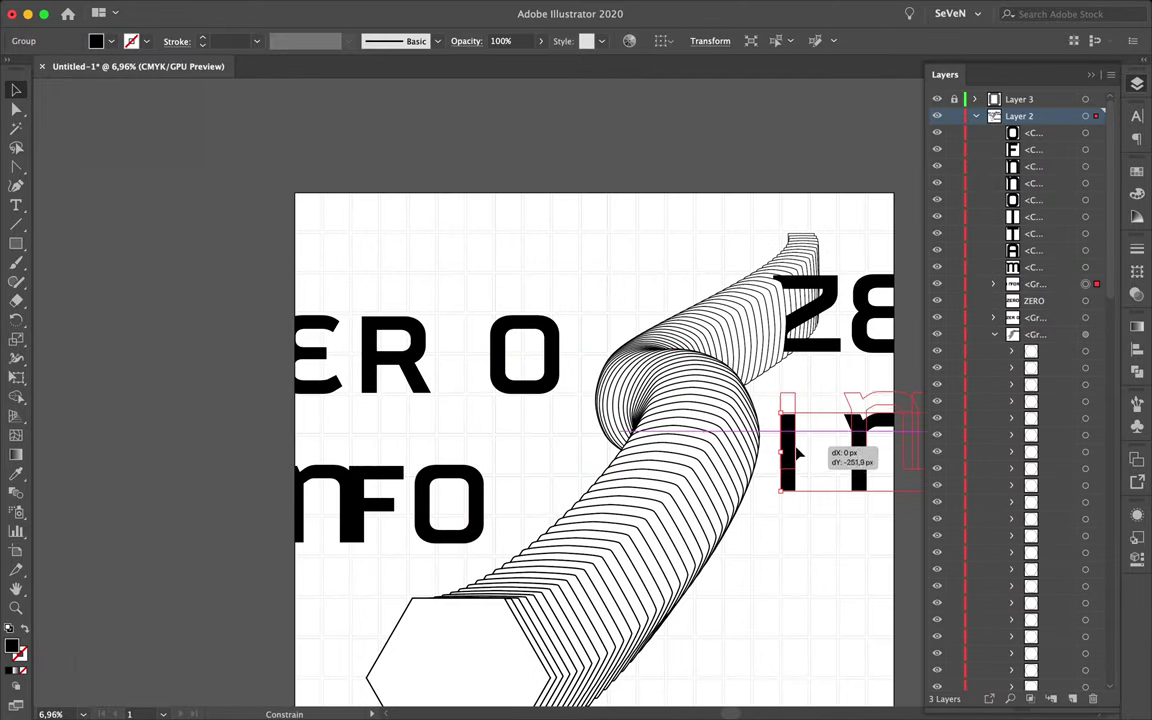
{"action": "scroll", "coordinate": [339, 507], "scroll_direction": "up", "scroll_amount": 2}
{"action": "left_click_drag", "start_coordinate": [372, 505], "coordinate": [372, 462]}
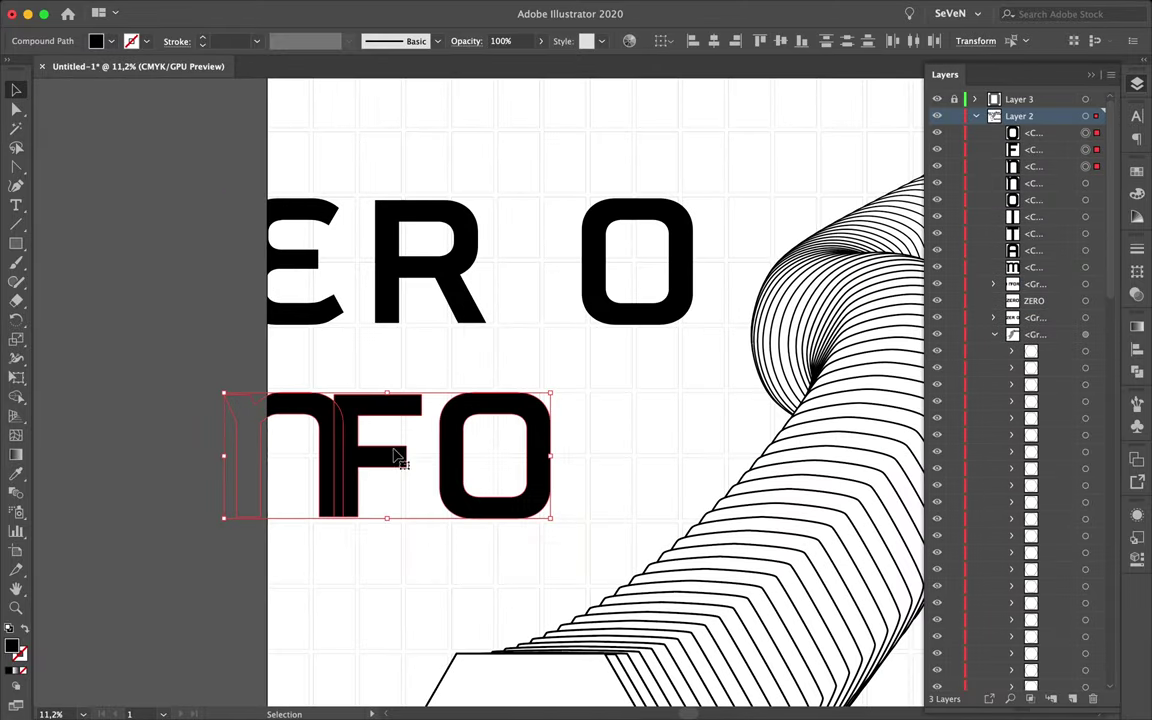
{"action": "left_click_drag", "start_coordinate": [398, 404], "coordinate": [449, 407]}
{"action": "left_click", "coordinate": [566, 411]}
{"action": "left_click_drag", "start_coordinate": [520, 455], "coordinate": [635, 455]}
{"action": "left_click", "coordinate": [728, 404]}
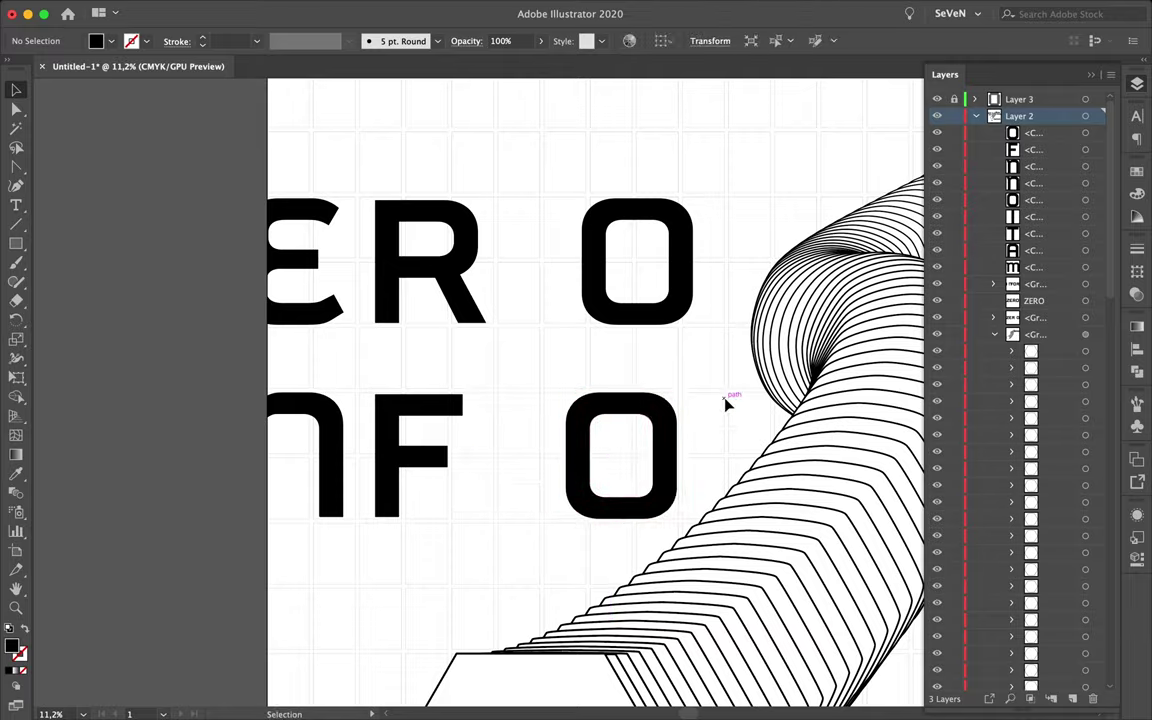
{"action": "scroll", "coordinate": [728, 404], "scroll_direction": "down", "scroll_amount": 2}
{"action": "left_click", "coordinate": [673, 521]}
{"action": "double_click", "coordinate": [758, 256]}
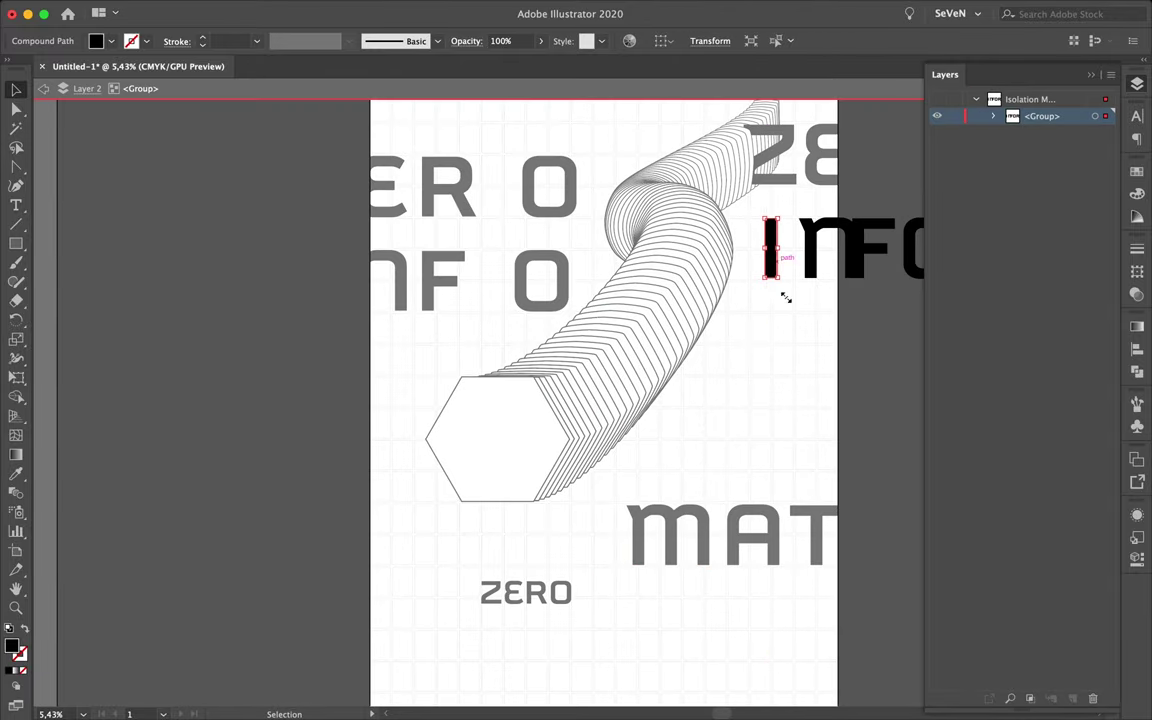
Leave isolation mode and reposition the MA and TION letters around the tube.
{"action": "double_click", "coordinate": [876, 256]}
{"action": "mouse_move", "coordinate": [737, 538]}
{"action": "left_mouse_down"}
{"action": "mouse_move", "coordinate": [838, 348]}
{"action": "mouse_move", "coordinate": [746, 283]}
{"action": "left_mouse_up"}
{"action": "scroll", "coordinate": [838, 348], "scroll_direction": "up", "scroll_amount": 2}
{"action": "scroll", "coordinate": [790, 346], "scroll_direction": "up", "scroll_amount": 2}
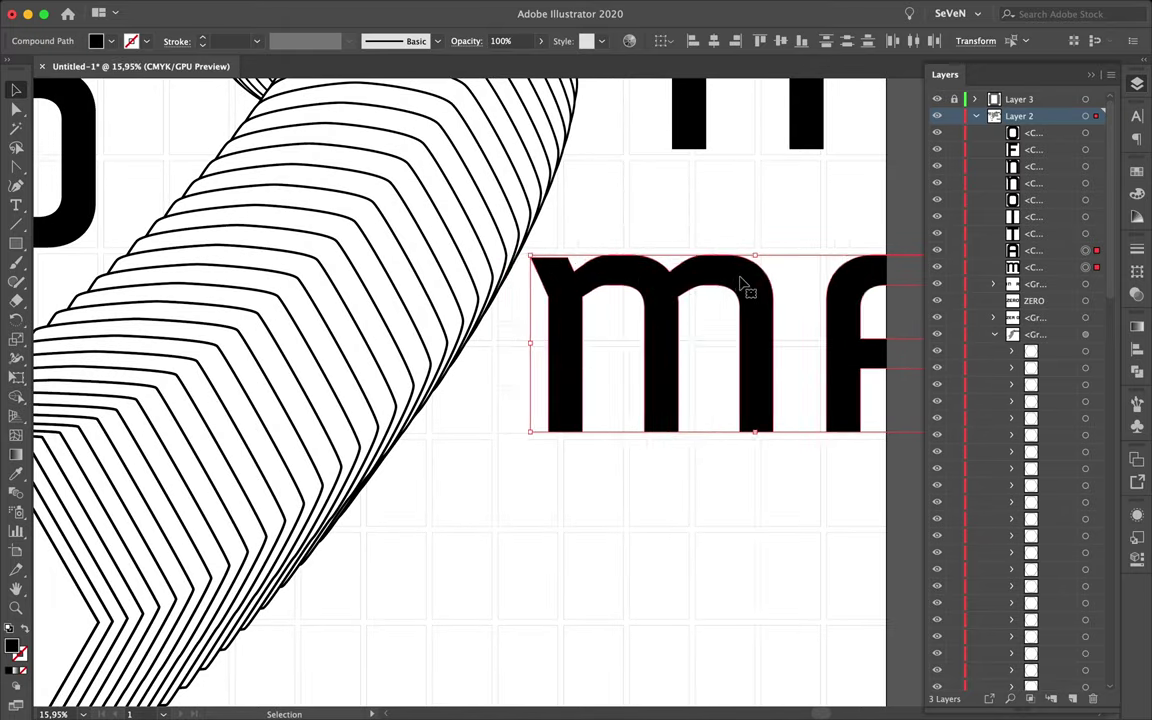
{"action": "scroll", "coordinate": [746, 283], "scroll_direction": "down", "scroll_amount": 4}
{"action": "left_click_drag", "start_coordinate": [480, 345], "coordinate": [480, 345]}
{"action": "scroll", "coordinate": [373, 290], "scroll_direction": "up", "scroll_amount": 3}
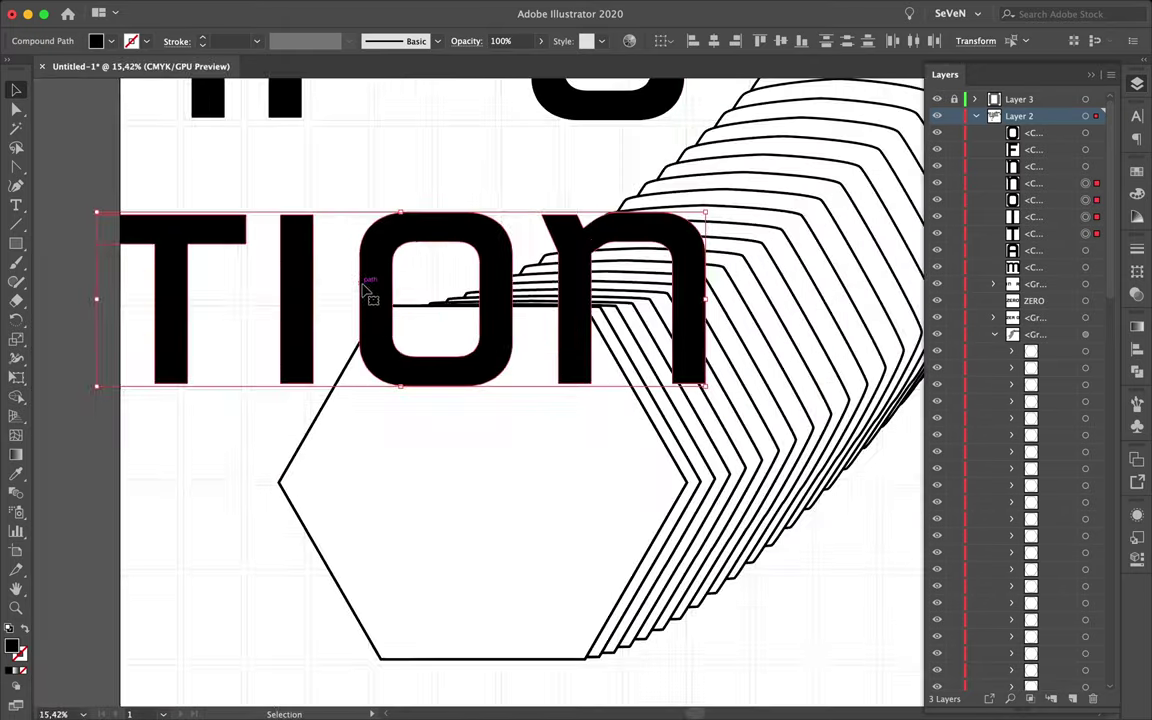
{"action": "scroll", "coordinate": [265, 283], "scroll_direction": "up", "scroll_amount": 2}
{"action": "scroll", "coordinate": [420, 160], "scroll_direction": "down", "scroll_amount": 3}
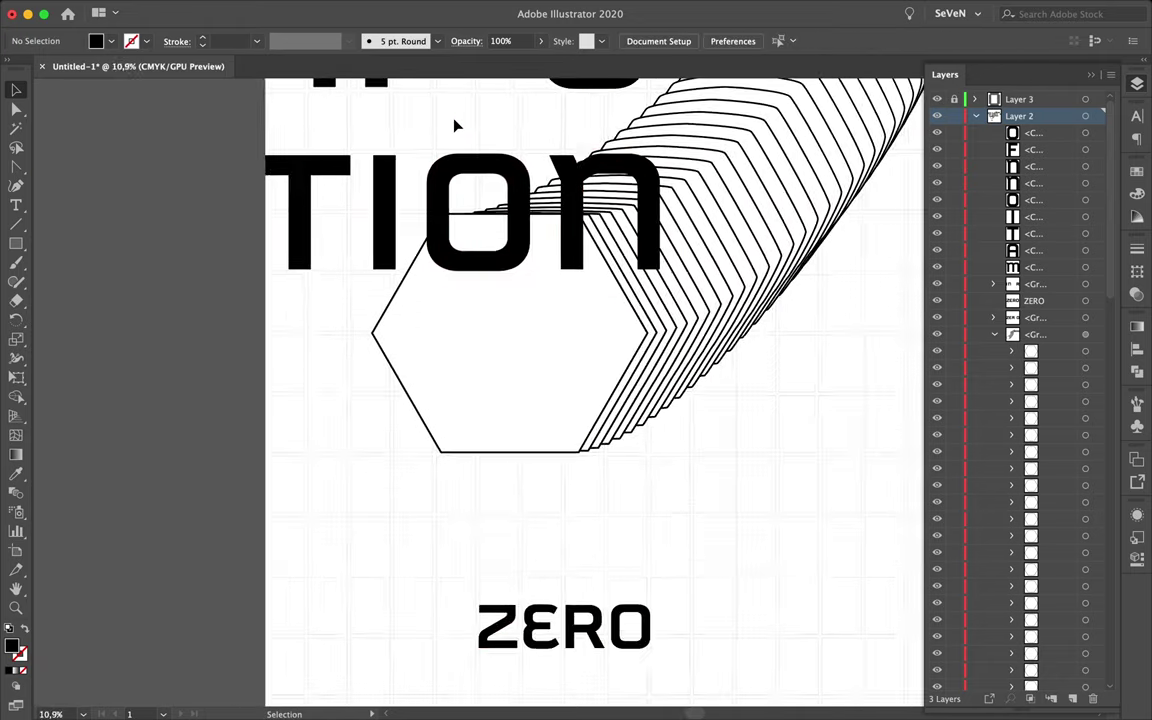
Move the O and n into the hexagon tube group and reorder them in the Layers panel.
{"action": "left_click_drag", "start_coordinate": [1033, 200], "coordinate": [1068, 535]}
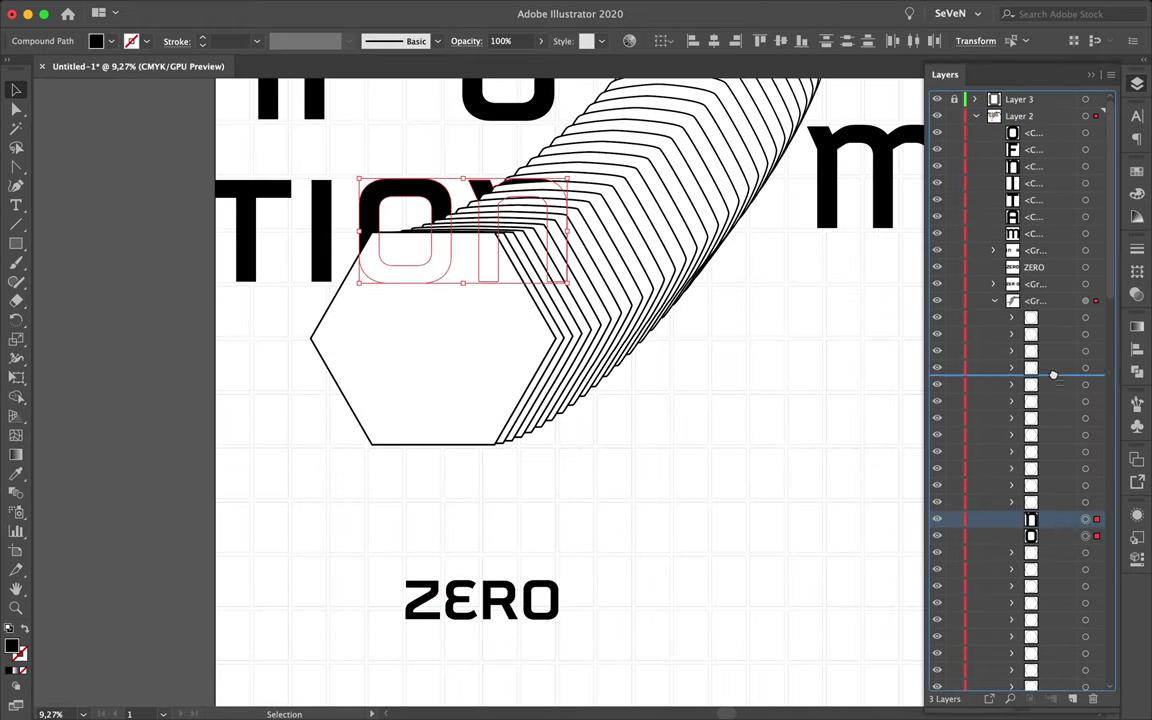
{"action": "left_click_drag", "start_coordinate": [1053, 375], "coordinate": [1049, 501]}
{"action": "left_click", "coordinate": [763, 432]}
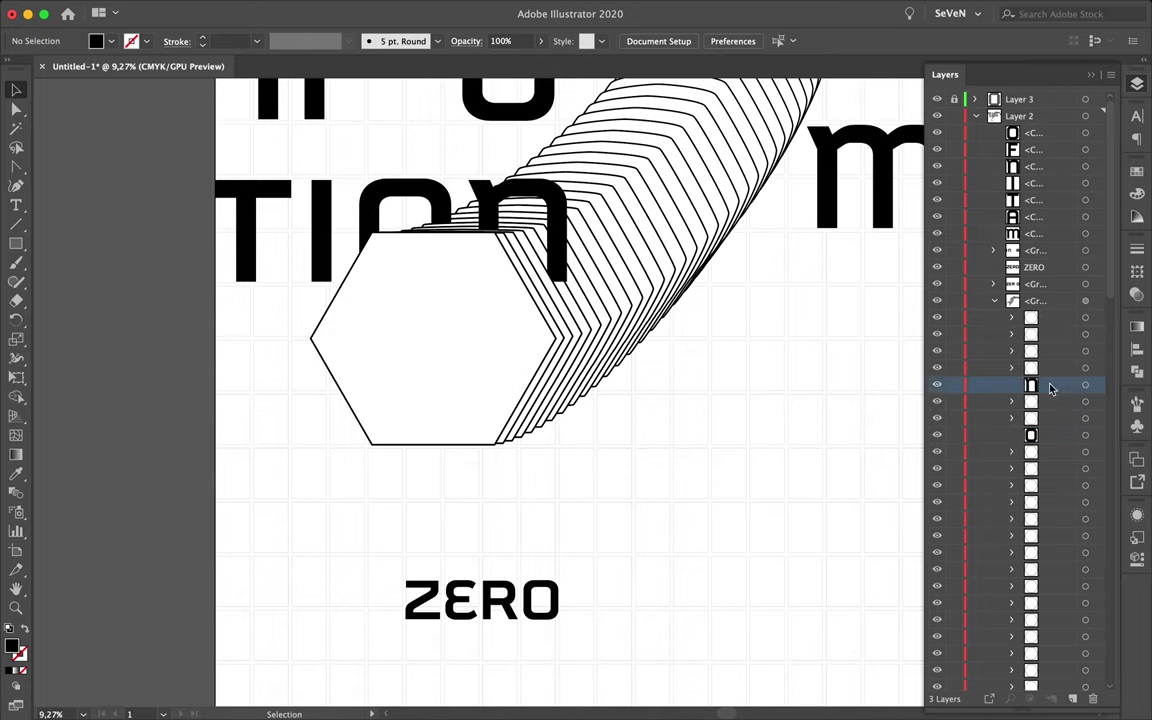
{"action": "left_click_drag", "start_coordinate": [1040, 434], "coordinate": [1041, 362]}
{"action": "scroll", "coordinate": [750, 380], "scroll_direction": "down", "scroll_amount": 3}
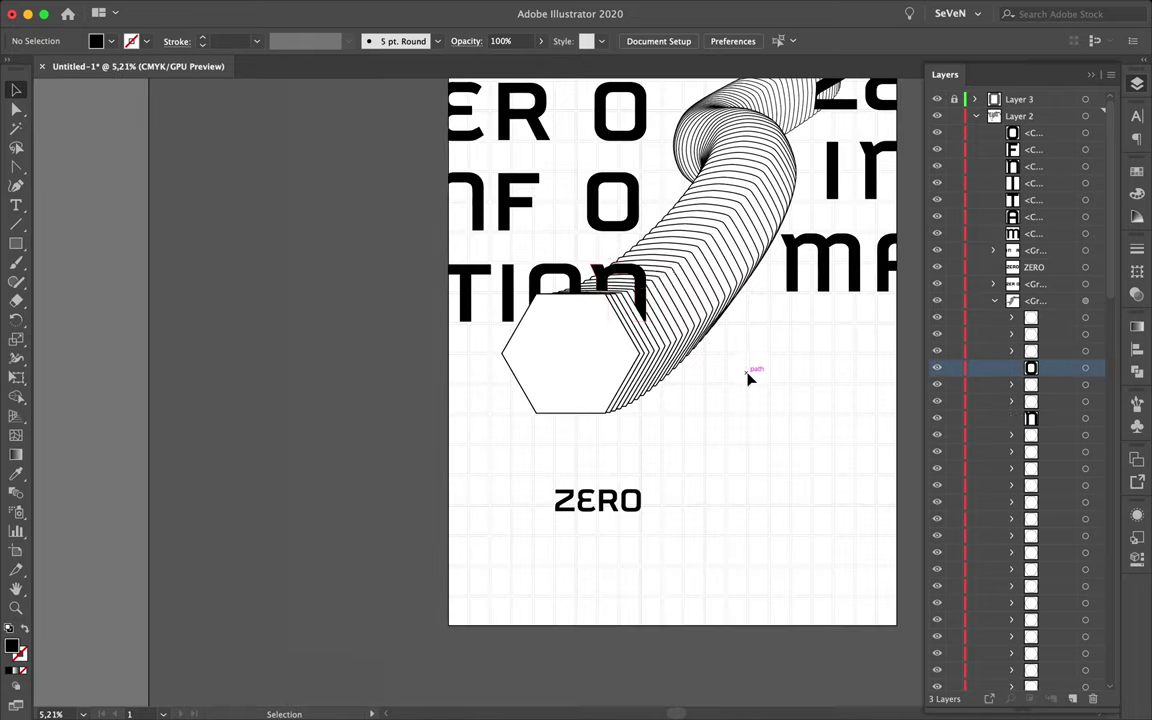
{"action": "scroll", "coordinate": [770, 437], "scroll_direction": "down", "scroll_amount": 2}
{"action": "scroll", "coordinate": [770, 437], "scroll_direction": "up", "scroll_amount": 2}
Select the ZERO text and save the poster as Untitled-1.ai.
{"action": "left_click", "coordinate": [524, 480]}
{"action": "scroll", "coordinate": [524, 482], "scroll_direction": "down", "scroll_amount": 1}
{"action": "key", "text": "super+s"}
{"action": "key", "text": "Escape"}
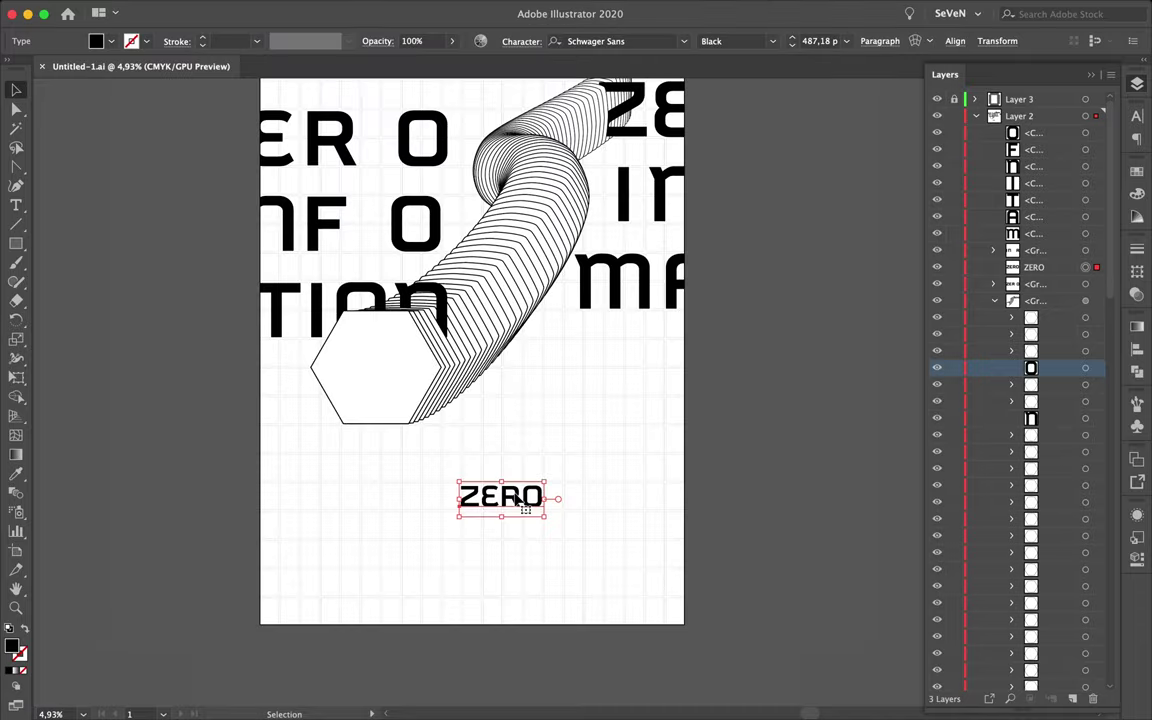
{"action": "scroll", "coordinate": [548, 406], "scroll_direction": "up", "scroll_amount": 3}
{"action": "scroll", "coordinate": [548, 406], "scroll_direction": "up", "scroll_amount": 3}
Draw a small rectangle on the poster and fill it red from the Swatches.
{"action": "key", "text": "m"}
{"action": "left_click_drag", "start_coordinate": [547, 377], "coordinate": [566, 417]}
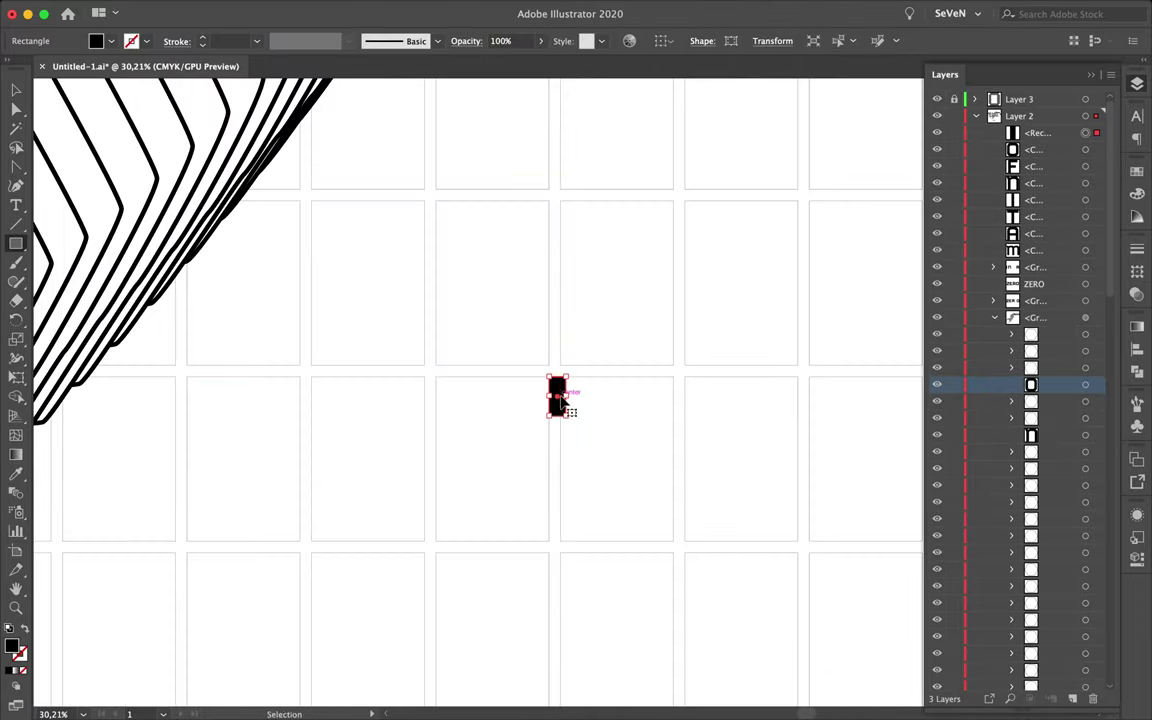
{"action": "left_click", "coordinate": [1137, 270]}
{"action": "left_click", "coordinate": [1088, 225]}
{"action": "key", "text": "v"}
{"action": "left_click", "coordinate": [689, 375]}
{"action": "scroll", "coordinate": [689, 375], "scroll_direction": "down", "scroll_amount": 2}
{"action": "scroll", "coordinate": [689, 393], "scroll_direction": "down", "scroll_amount": 3}
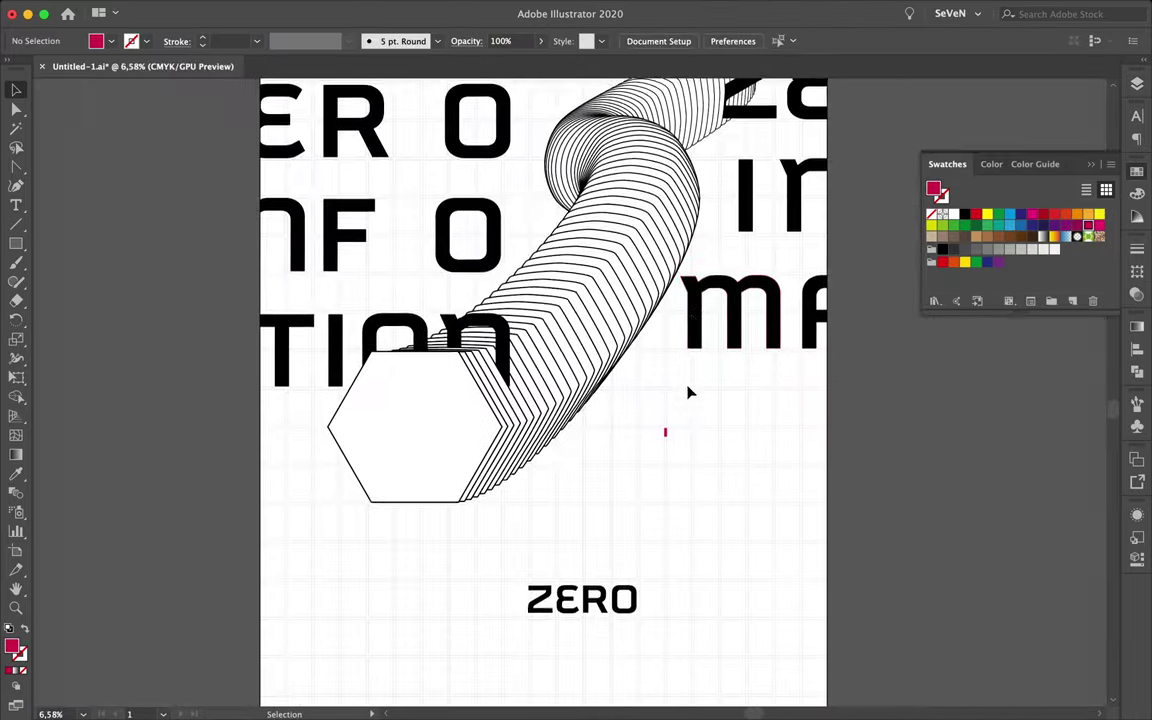
{"action": "scroll", "coordinate": [689, 393], "scroll_direction": "down", "scroll_amount": 2}
Add an '18' text object below the artboard in the Schwager Sans Thin weight.
{"action": "left_click_drag", "start_coordinate": [630, 458], "coordinate": [643, 632]}
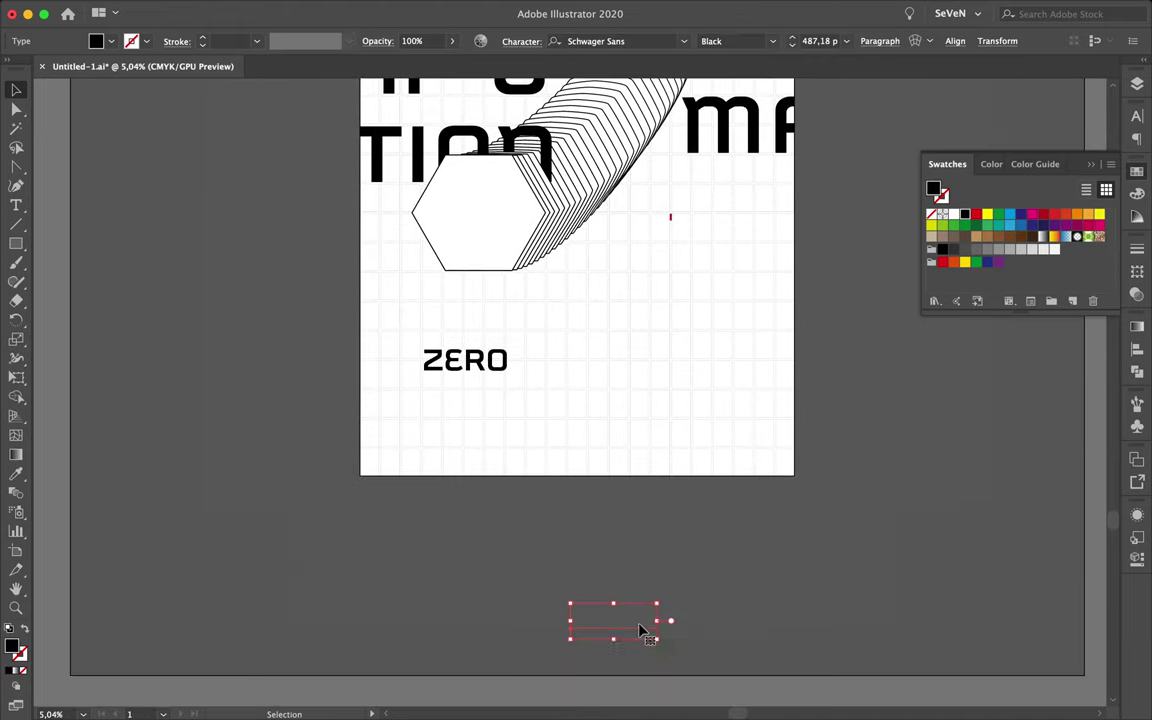
{"action": "type", "text": "18"}
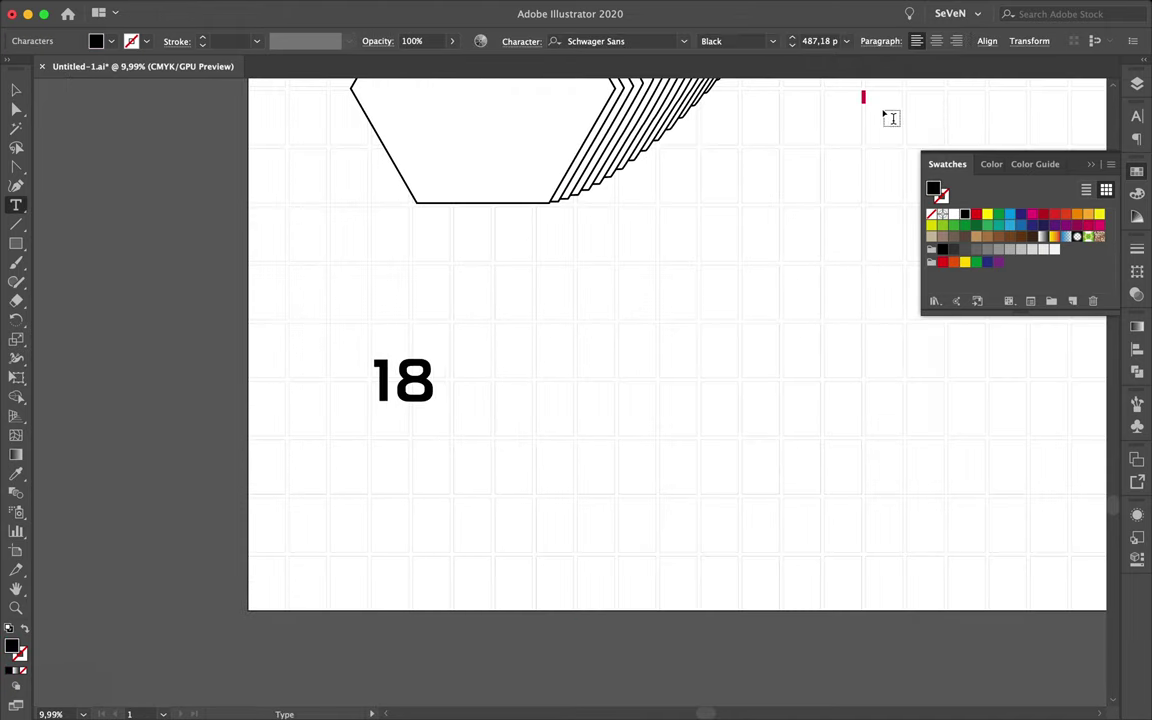
{"action": "key", "text": "Escape"}
{"action": "left_click", "coordinate": [1137, 116]}
{"action": "left_click", "coordinate": [1108, 154]}
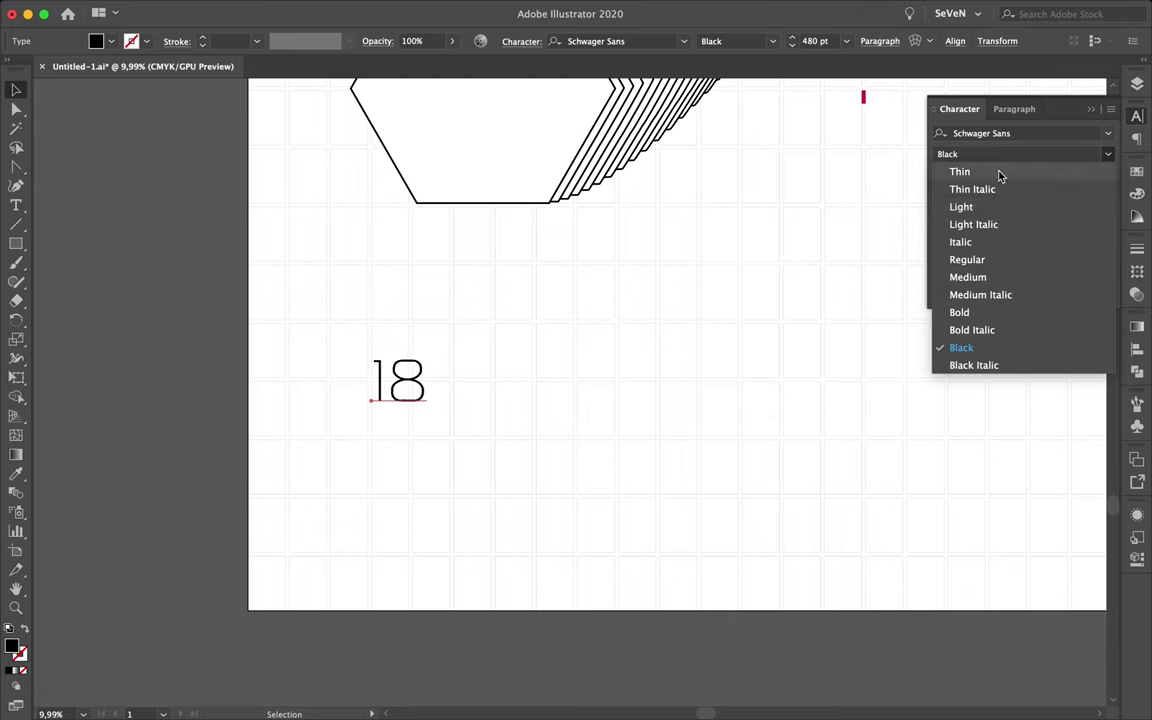
{"action": "left_click", "coordinate": [999, 176]}
Enlarge the 18, expand it into crimson outlined shapes, and scale it up.
{"action": "left_click_drag", "start_coordinate": [428, 380], "coordinate": [525, 398]}
{"action": "left_click", "coordinate": [200, 8]}
{"action": "left_click", "coordinate": [206, 183]}
{"action": "left_click", "coordinate": [622, 458]}
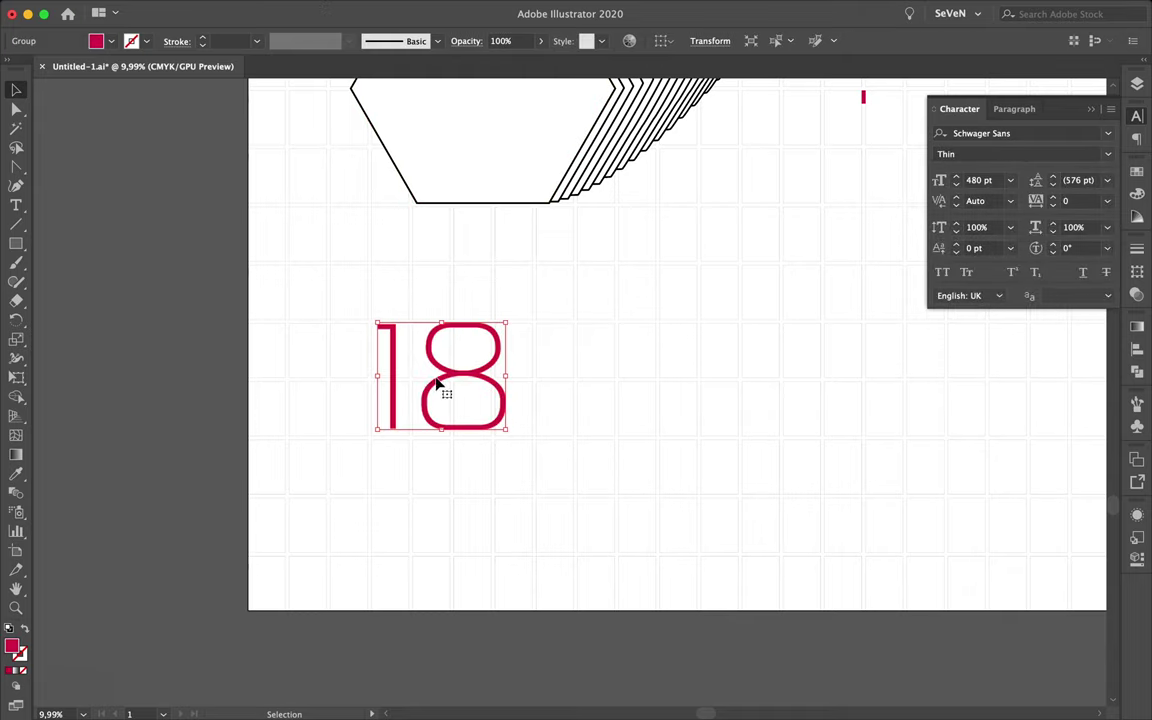
{"action": "scroll", "coordinate": [437, 383], "scroll_direction": "up", "scroll_amount": 3}
{"action": "scroll", "coordinate": [450, 380], "scroll_direction": "up", "scroll_amount": 3}
{"action": "left_click_drag", "start_coordinate": [342, 476], "coordinate": [149, 136]}
Select the 8 alone and slide it horizontally beside the 1.
{"action": "scroll", "coordinate": [231, 193], "scroll_direction": "down", "scroll_amount": 5}
{"action": "left_click", "coordinate": [345, 190]}
{"action": "left_click_drag", "start_coordinate": [400, 220], "coordinate": [410, 220]}
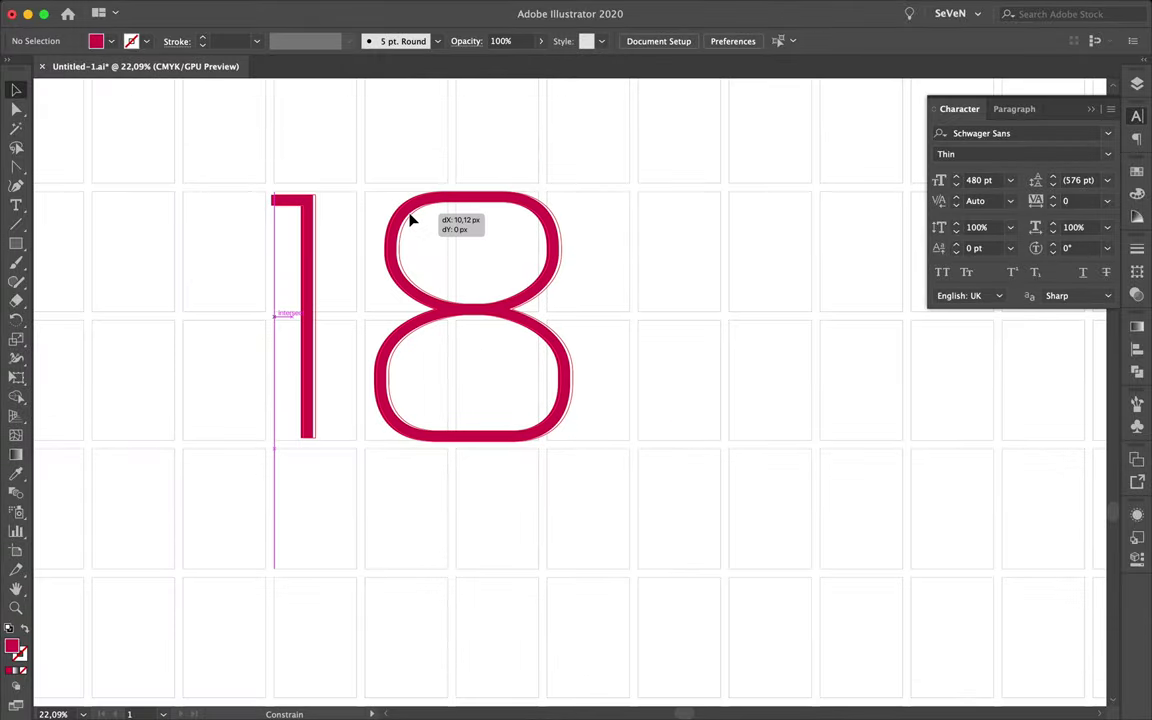
{"action": "scroll", "coordinate": [410, 220], "scroll_direction": "down", "scroll_amount": 2}
Type APRIL below the 18 and set it to 160 pt with 930 tracking.
{"action": "key", "text": "t"}
{"action": "left_click", "coordinate": [283, 515]}
{"action": "type", "text": "APRIL"}
{"action": "key", "text": "Escape"}
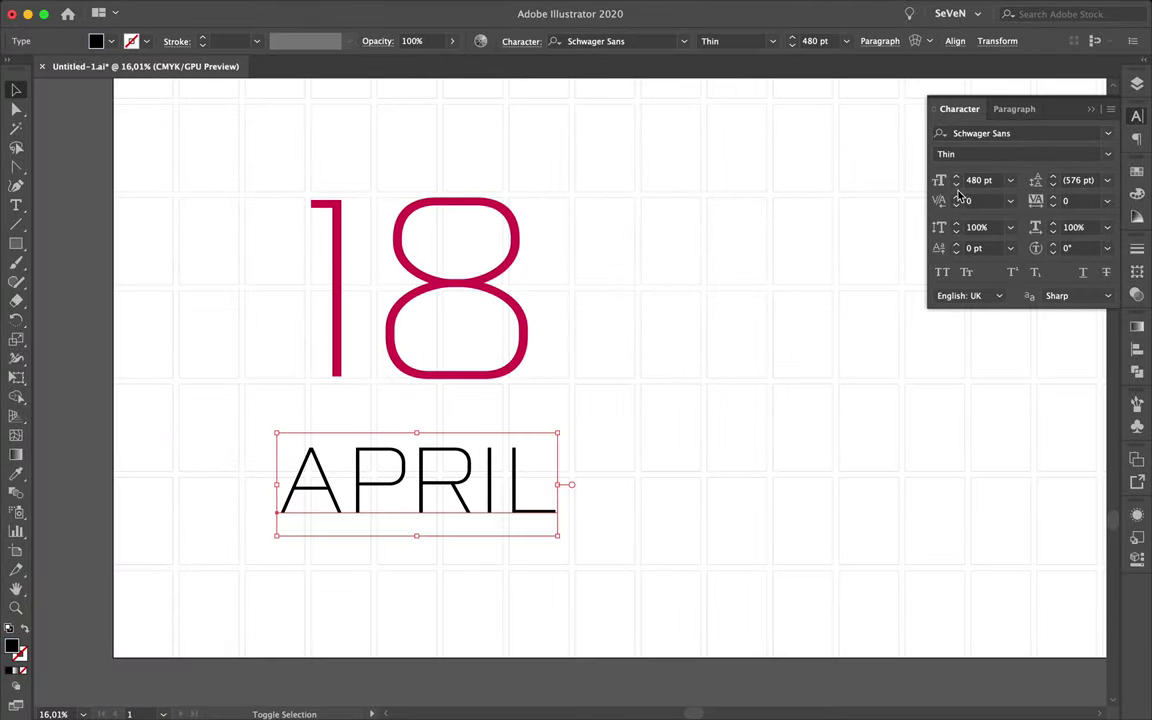
{"action": "left_click", "coordinate": [956, 185]}
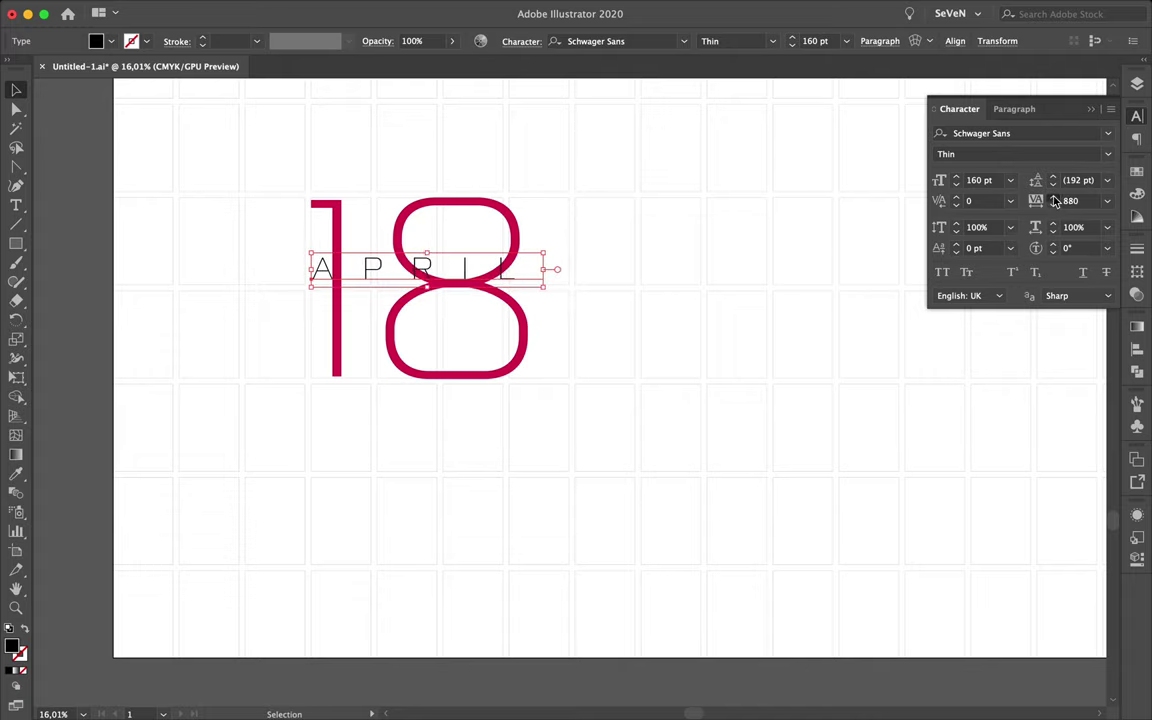
Move APRIL beneath the 18 and set it to the Regular weight.
{"action": "left_click_drag", "start_coordinate": [497, 285], "coordinate": [519, 404]}
{"action": "left_click", "coordinate": [519, 404]}
{"action": "key", "text": "Down"}
{"action": "key", "text": "Down"}
{"action": "left_click", "coordinate": [818, 262]}
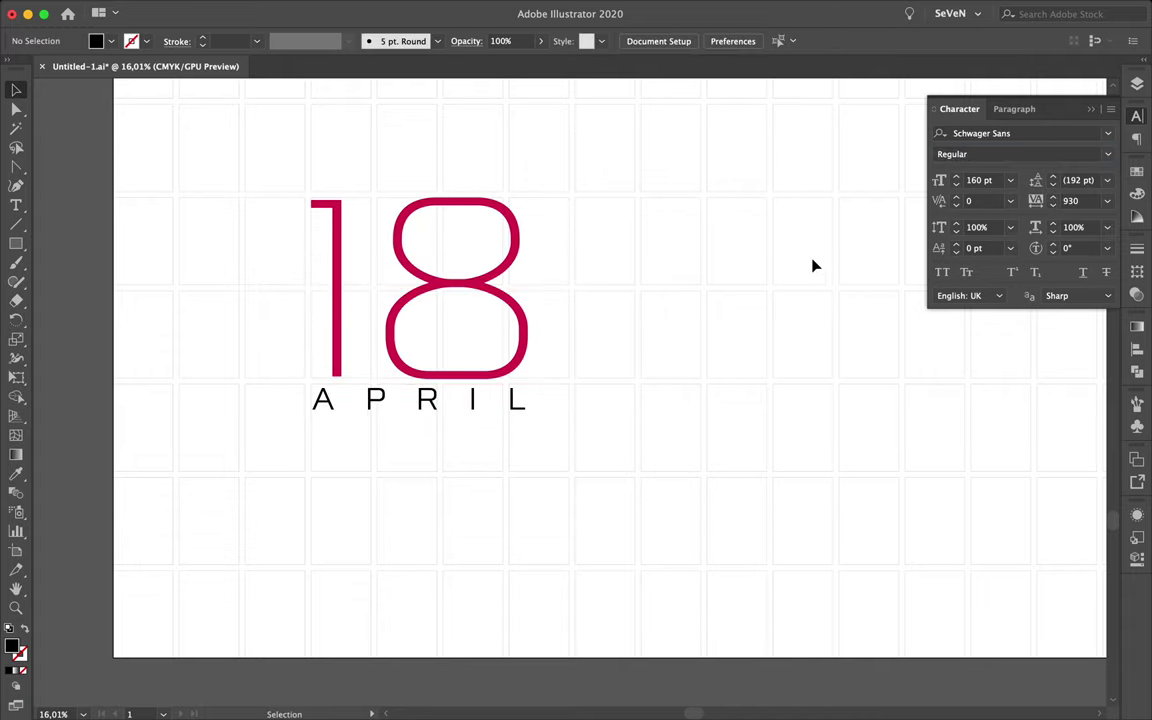
{"action": "scroll", "coordinate": [428, 443], "scroll_direction": "down", "scroll_amount": 1}
{"action": "left_click", "coordinate": [428, 443]}
{"action": "left_click", "coordinate": [653, 439]}
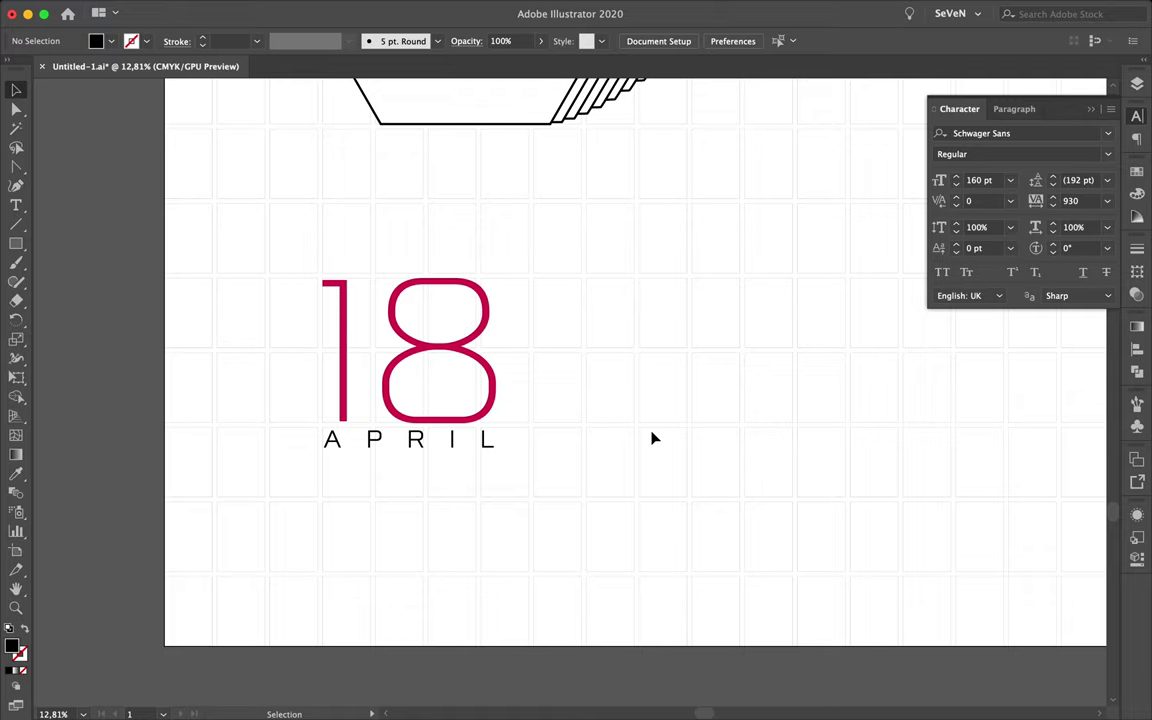
{"action": "left_click", "coordinate": [484, 442]}
Copy APRIL beside the 18, retype it as POSTER #474, and set tracking to 20.
{"action": "left_click_drag", "start_coordinate": [698, 297], "coordinate": [698, 297]}
{"action": "double_click", "coordinate": [648, 292]}
{"action": "type", "text": "POSTR"}
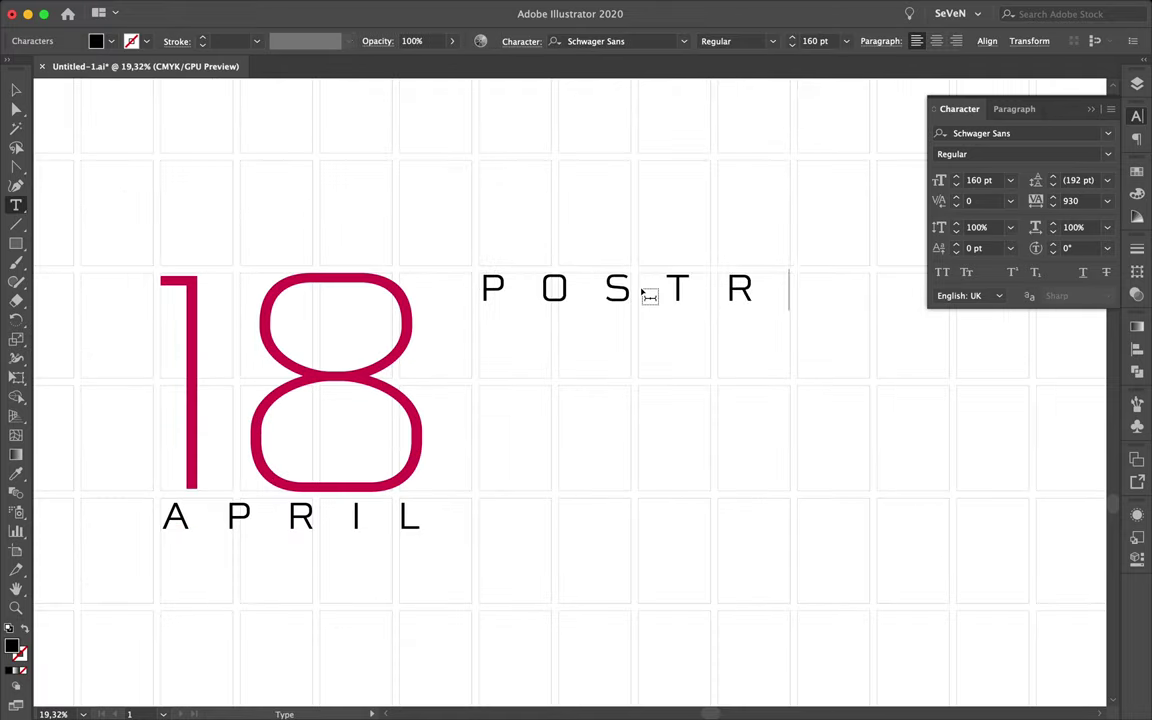
{"action": "type", "text": "ER #474"}
{"action": "key", "text": "Escape"}
{"action": "left_click", "coordinate": [1070, 200]}
{"action": "type", "text": "20"}
{"action": "key", "text": "Return"}
Duplicate the text downward and add an APOLLO 2020 line above POSTER #474.
{"action": "left_click_drag", "start_coordinate": [645, 297], "coordinate": [645, 374]}
{"action": "double_click", "coordinate": [700, 365]}
{"action": "key", "text": "Return"}
{"action": "key", "text": "Up"}
{"action": "type", "text": "APOLLO 2020"}
{"action": "key", "text": "Escape"}
Duplicate the two-line credit text and place the copy lower on the poster.
{"action": "left_click", "coordinate": [745, 411]}
{"action": "left_click_drag", "start_coordinate": [660, 368], "coordinate": [660, 440]}
{"action": "key", "text": "ctrl+minus"}
{"action": "left_click_drag", "start_coordinate": [545, 386], "coordinate": [586, 476]}
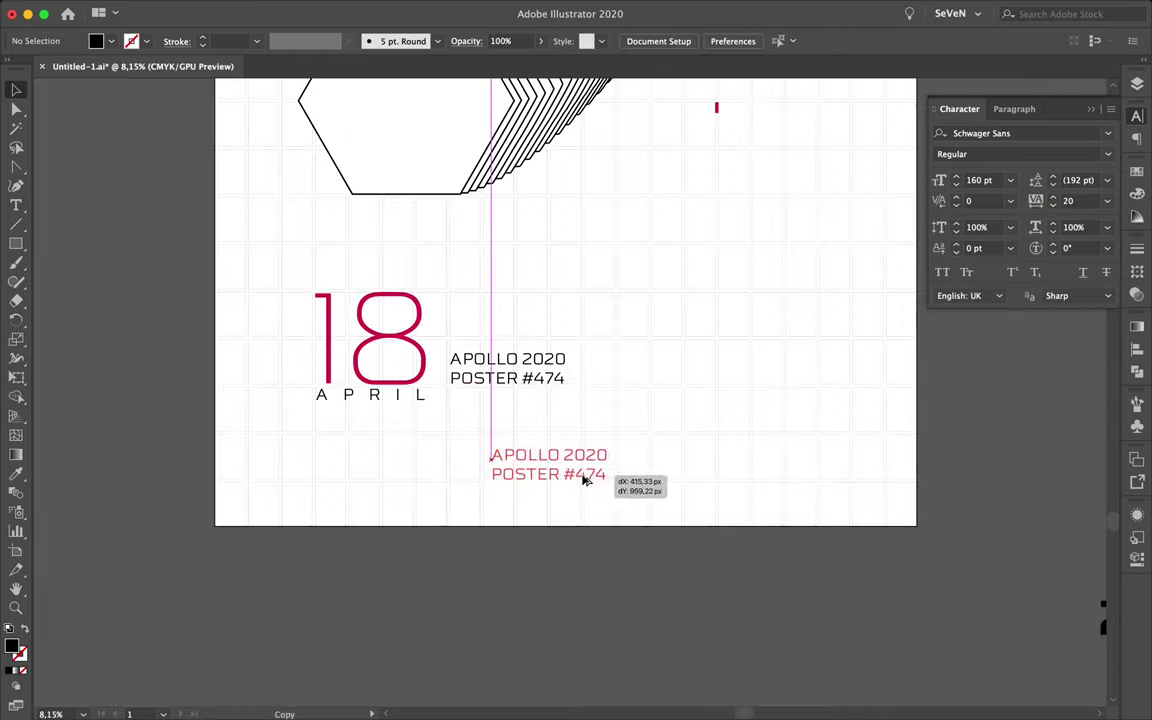
{"action": "triple_click", "coordinate": [548, 474]}
{"action": "key", "text": "Escape"}
Try moving, scaling and restyling the separate name copy, then delete it.
{"action": "left_click_drag", "start_coordinate": [527, 453], "coordinate": [490, 396]}
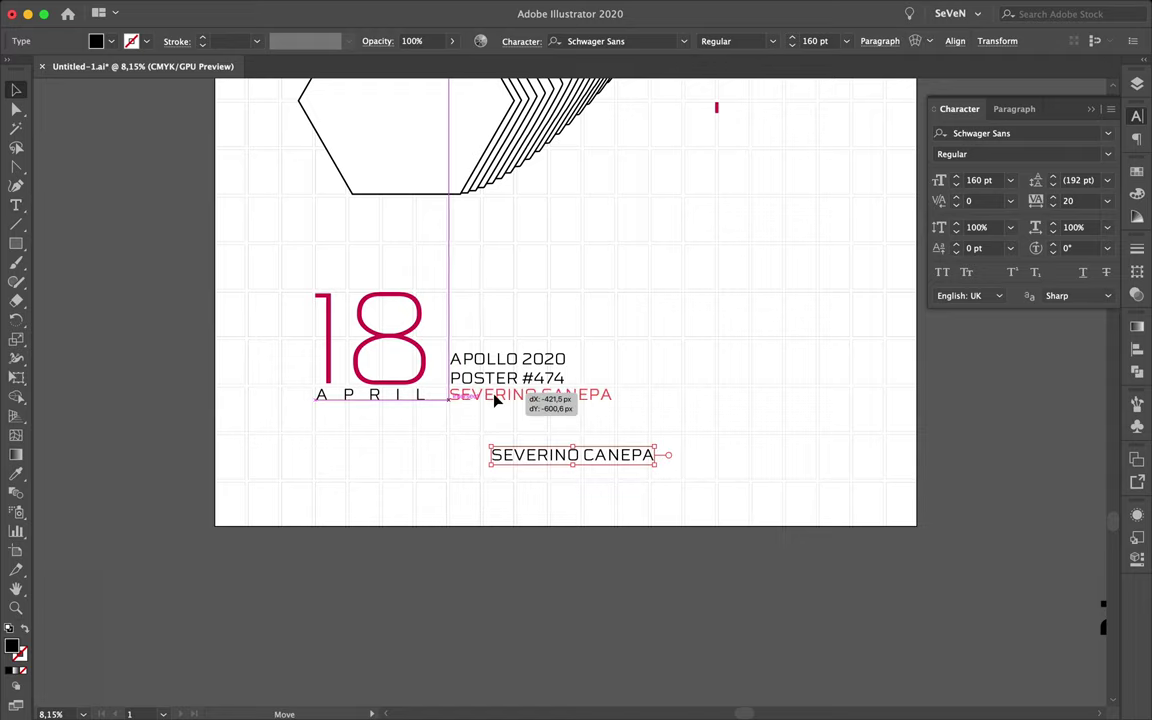
{"action": "scroll", "coordinate": [610, 395], "scroll_direction": "up", "scroll_amount": 2}
{"action": "left_click_drag", "start_coordinate": [573, 400], "coordinate": [566, 393]}
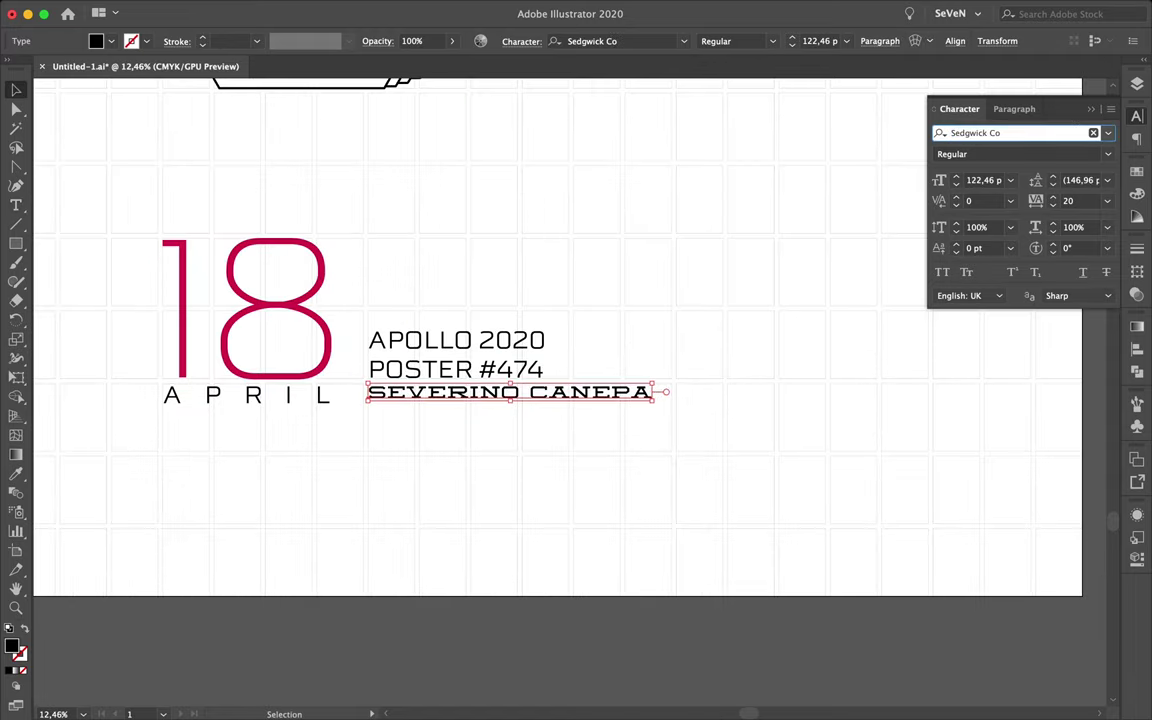
{"action": "left_click", "coordinate": [1079, 152]}
{"action": "left_click_drag", "start_coordinate": [465, 392], "coordinate": [514, 301]}
{"action": "triple_click", "coordinate": [460, 296]}
{"action": "key", "text": "Delete"}
Nudge the credit block up and add the designer's name as its third line.
{"action": "left_click_drag", "start_coordinate": [481, 348], "coordinate": [481, 326]}
{"action": "key", "text": "Return"}
{"action": "type", "text": "SE"}
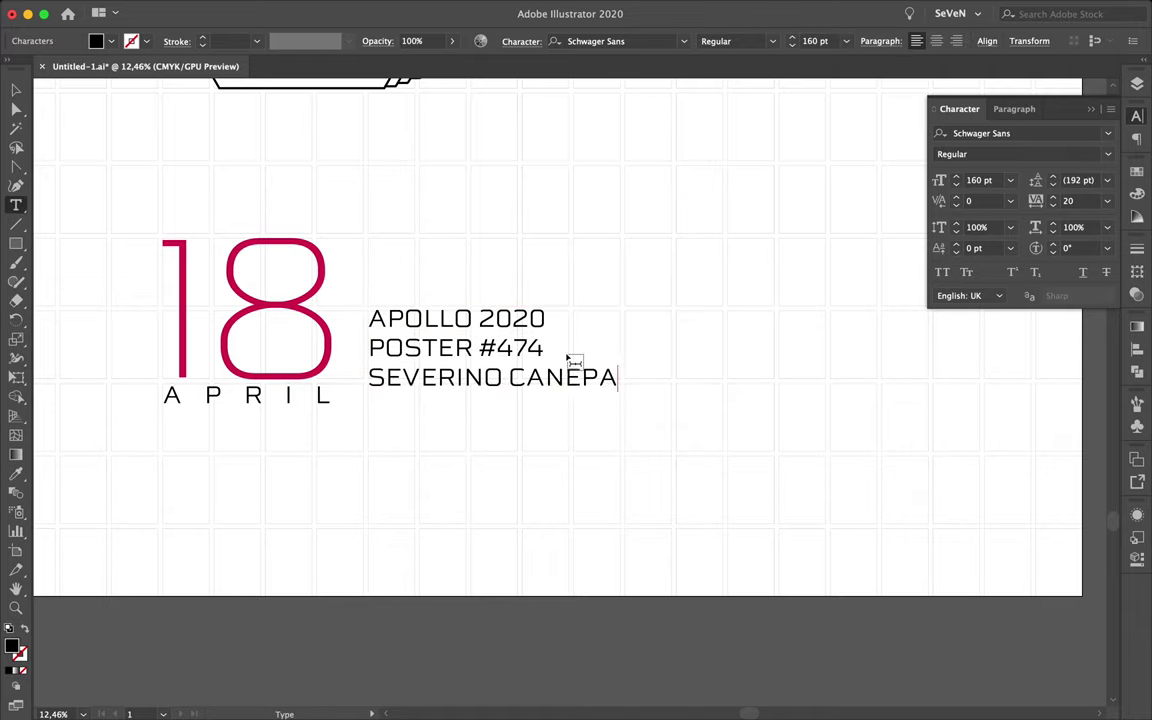
{"action": "key", "text": "Escape"}
{"action": "scroll", "coordinate": [505, 232], "scroll_direction": "up", "scroll_amount": 3}
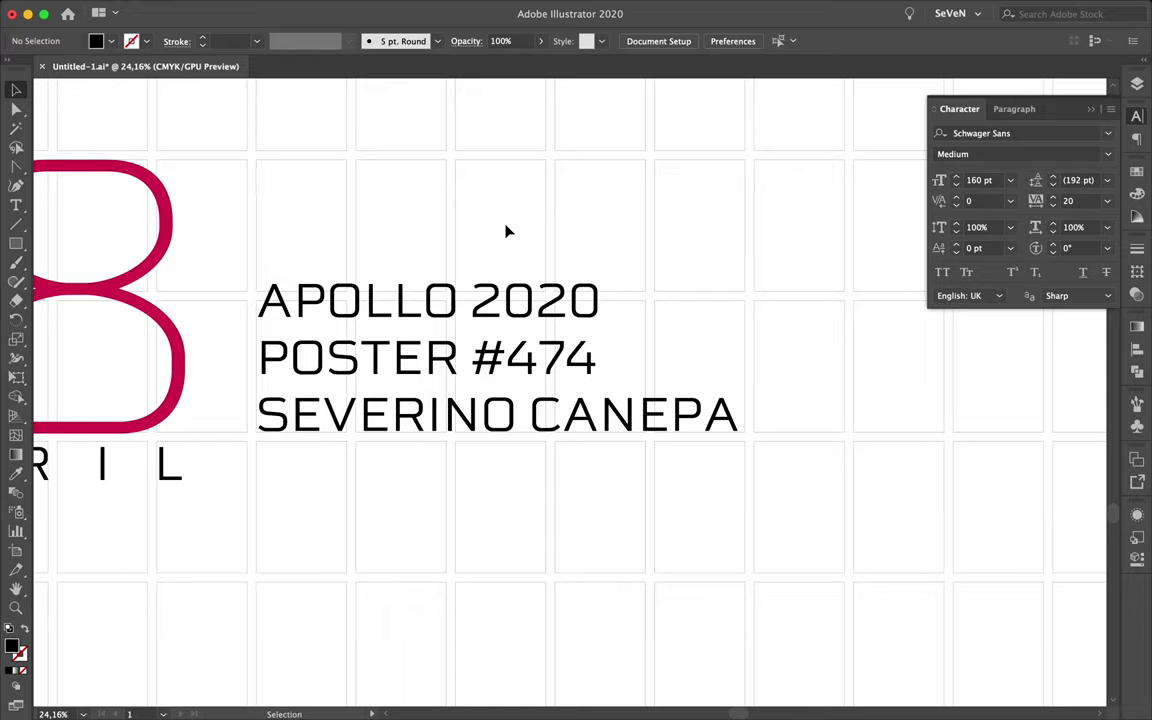
Open the monogram logo from the recent files and drag it onto the poster.
{"action": "key", "text": "super+0"}
{"action": "left_click", "coordinate": [123, 10]}
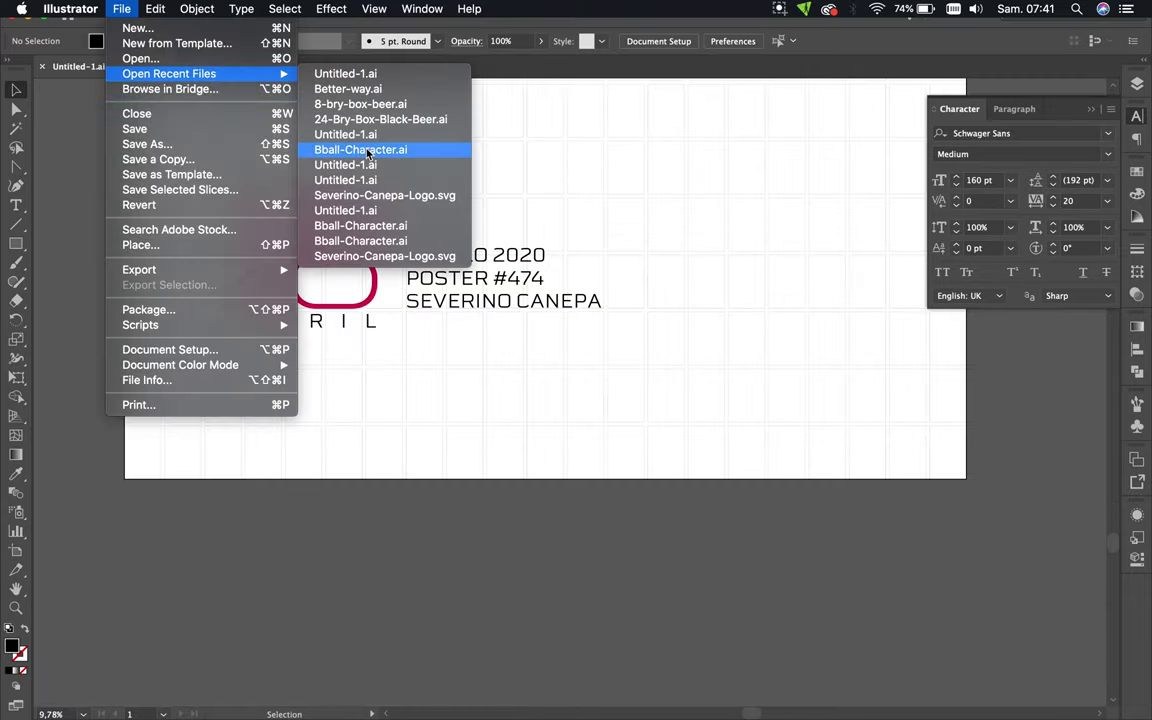
{"action": "left_click", "coordinate": [382, 203]}
{"action": "mouse_move", "coordinate": [699, 584]}
{"action": "left_mouse_down"}
{"action": "mouse_move", "coordinate": [709, 365]}
{"action": "mouse_move", "coordinate": [676, 366]}
{"action": "mouse_move", "coordinate": [315, 185]}
{"action": "left_mouse_up"}
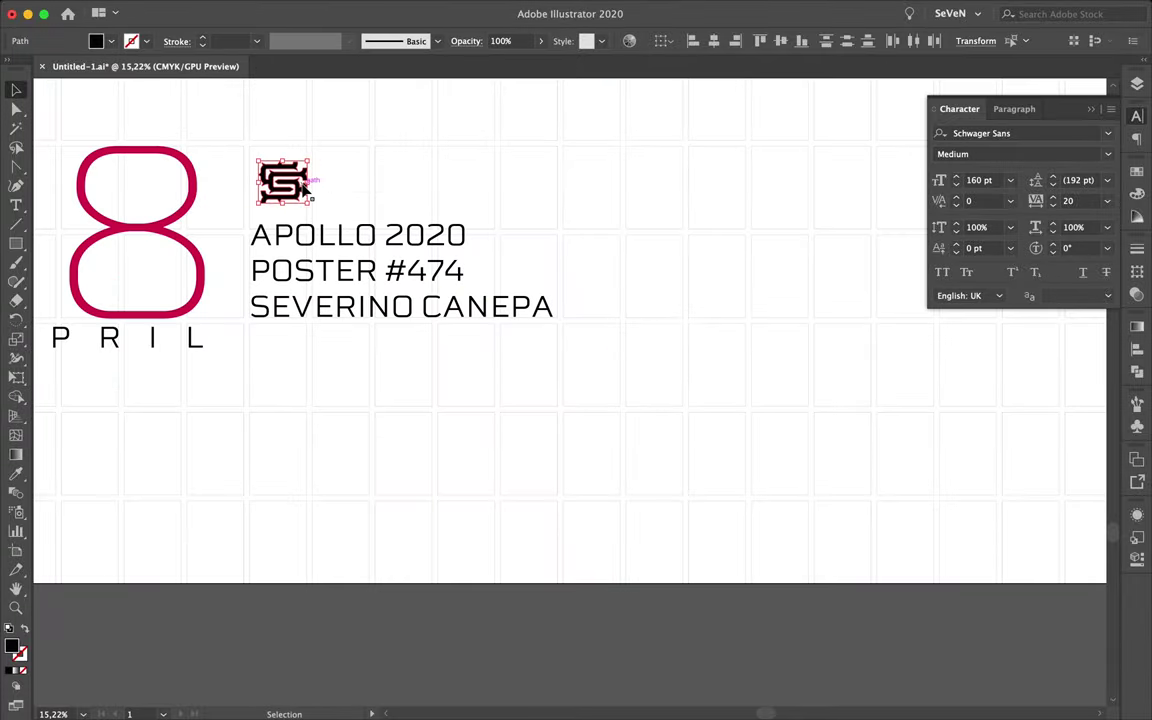
Sample the 18's red onto the logo with the Eyedropper.
{"action": "left_click", "coordinate": [213, 196]}
{"action": "key", "text": "i"}
{"action": "key", "text": "i"}
{"action": "left_click", "coordinate": [200, 193]}
{"action": "left_click", "coordinate": [336, 206]}
{"action": "scroll", "coordinate": [336, 206], "scroll_direction": "down", "scroll_amount": 3}
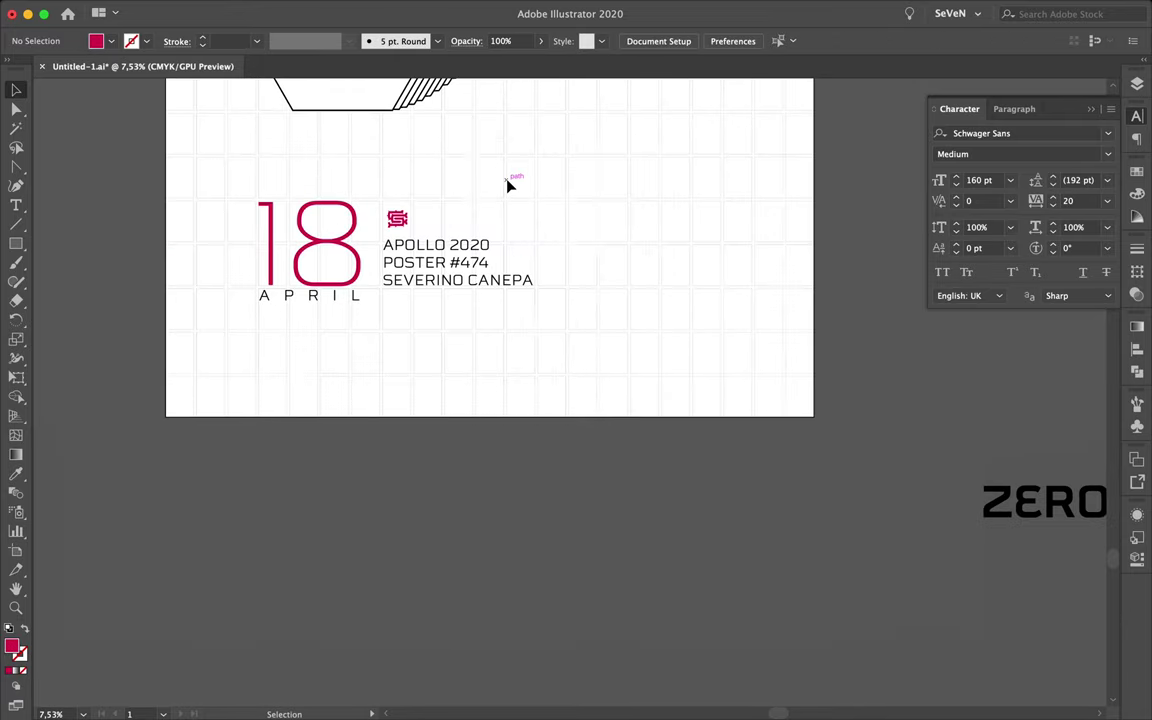
{"action": "scroll", "coordinate": [509, 185], "scroll_direction": "up", "scroll_amount": 5}
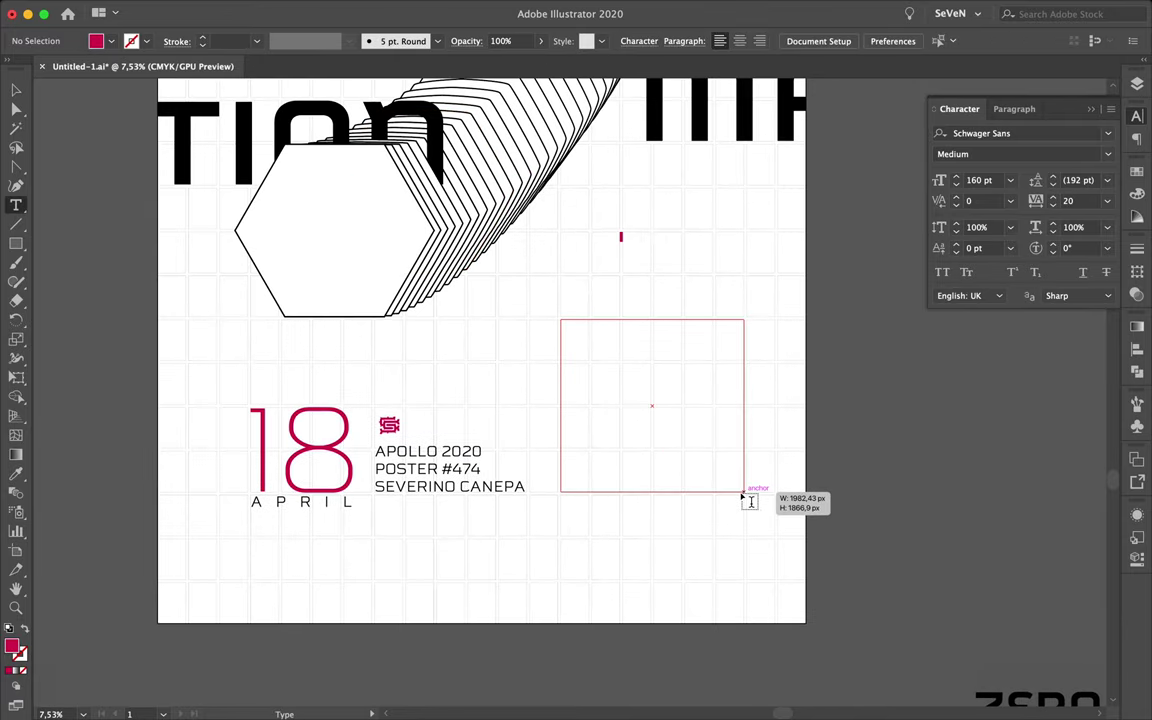
{"action": "left_click_drag", "start_coordinate": [744, 492], "coordinate": [744, 492]}
{"action": "key", "text": "shift+ctrl+f"}
{"action": "type", "text": "01010101010100001011111"}
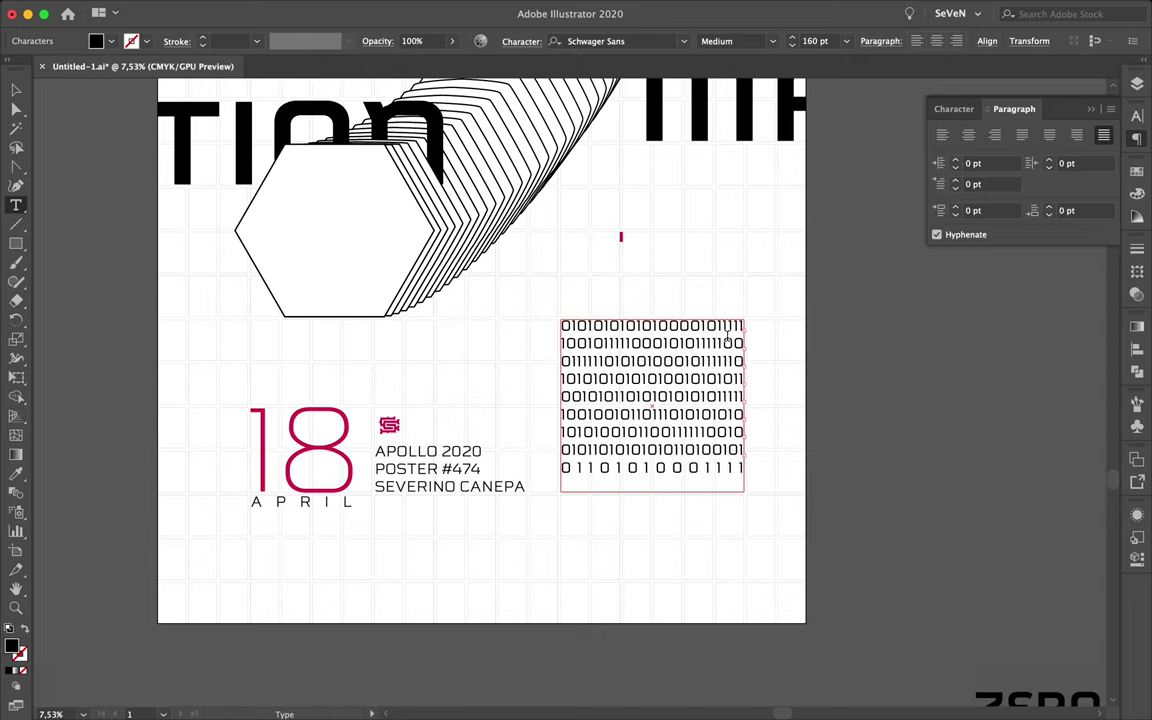
{"action": "left_click_drag", "start_coordinate": [652, 492], "coordinate": [652, 582]}
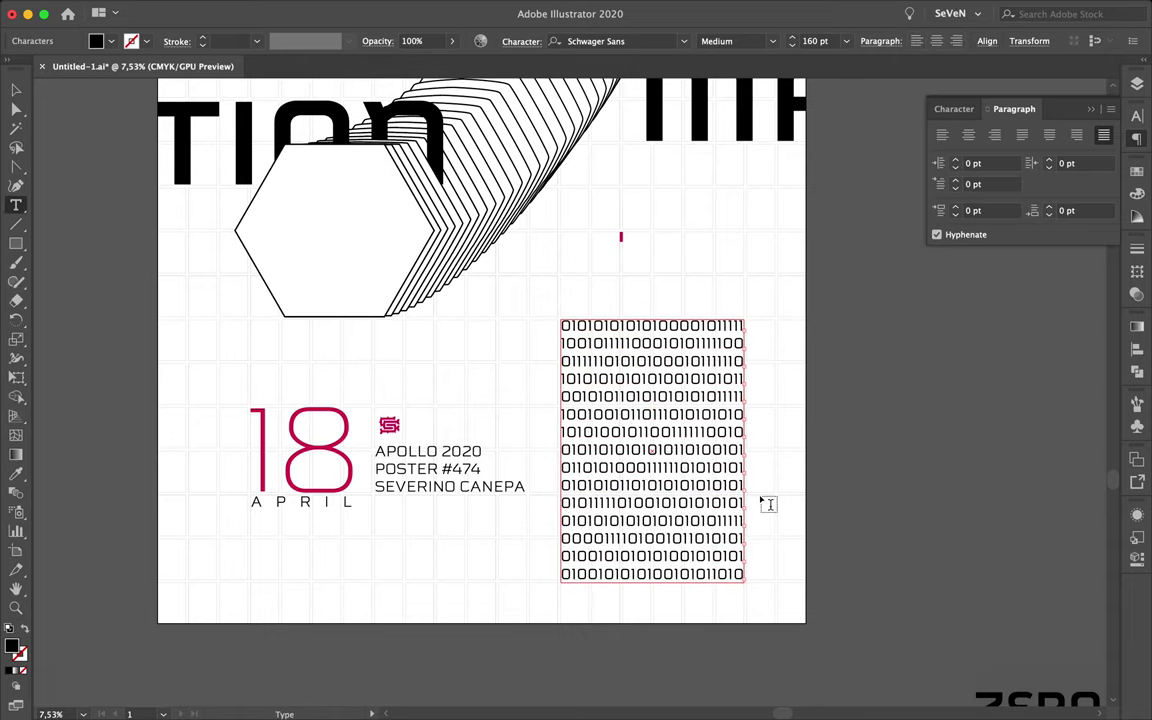
Move the binary block to the lower left and set it to Bold.
{"action": "key", "text": "Escape"}
{"action": "left_click_drag", "start_coordinate": [740, 500], "coordinate": [400, 715]}
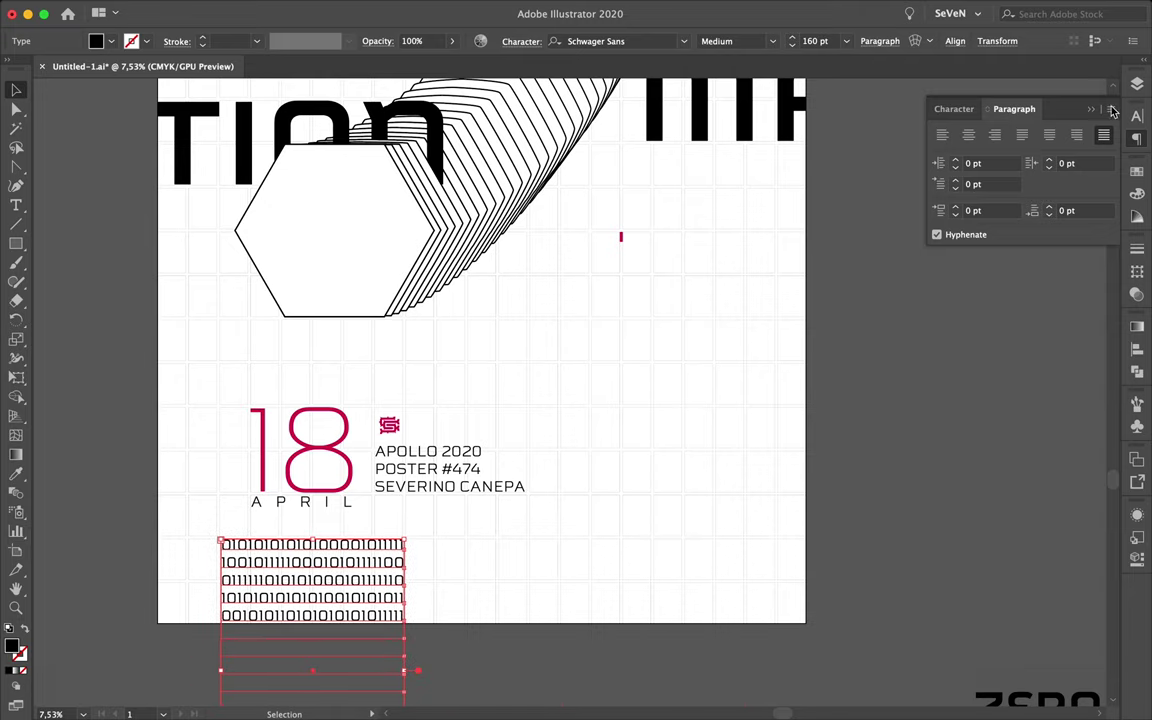
{"action": "left_click", "coordinate": [1137, 115]}
{"action": "left_click", "coordinate": [1031, 153]}
{"action": "type", "text": "Bold"}
{"action": "left_click", "coordinate": [957, 180]}
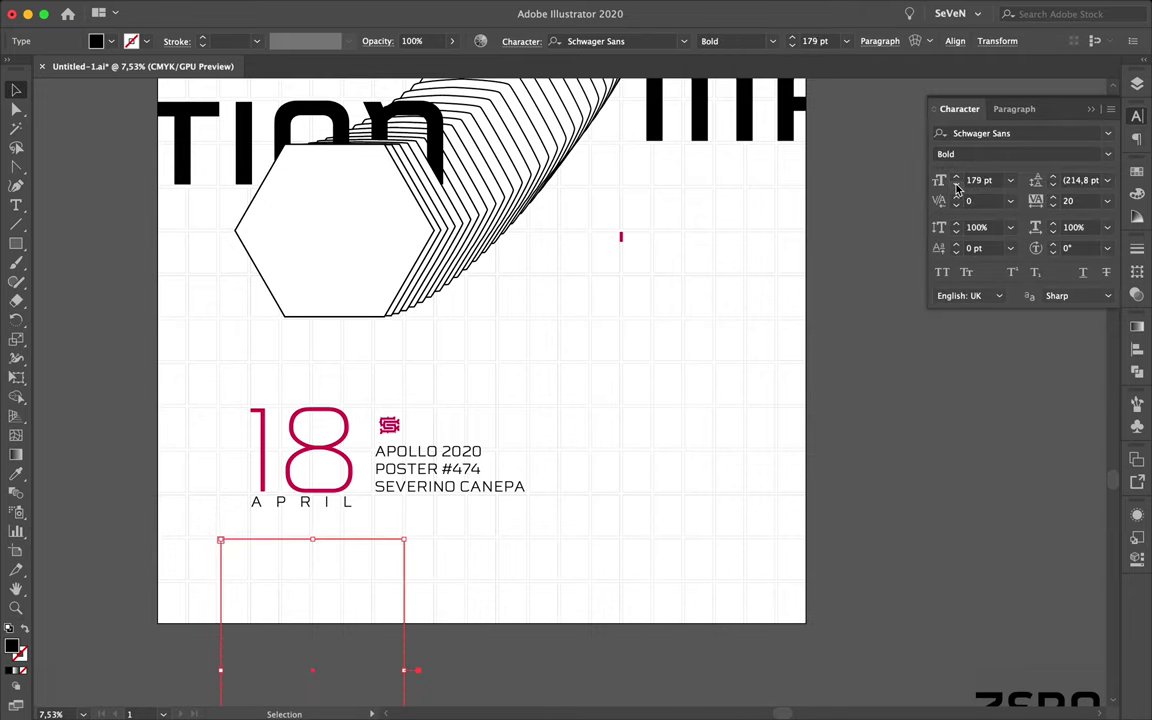
Copy the binary block, set 90 pt with 130 pt leading, and move it over the tube.
{"action": "left_click_drag", "start_coordinate": [350, 560], "coordinate": [687, 260]}
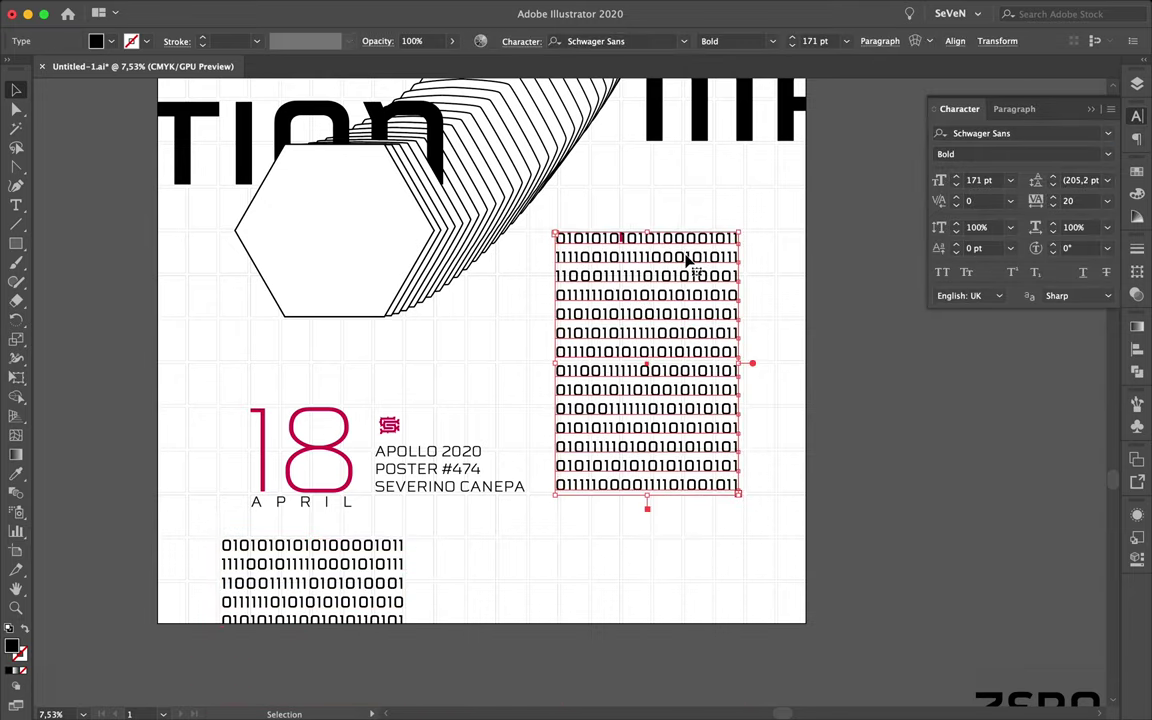
{"action": "left_click", "coordinate": [980, 180]}
{"action": "type", "text": "90"}
{"action": "key", "text": "Tab"}
{"action": "type", "text": "130"}
{"action": "key", "text": "Return"}
{"action": "left_click_drag", "start_coordinate": [620, 300], "coordinate": [620, 144]}
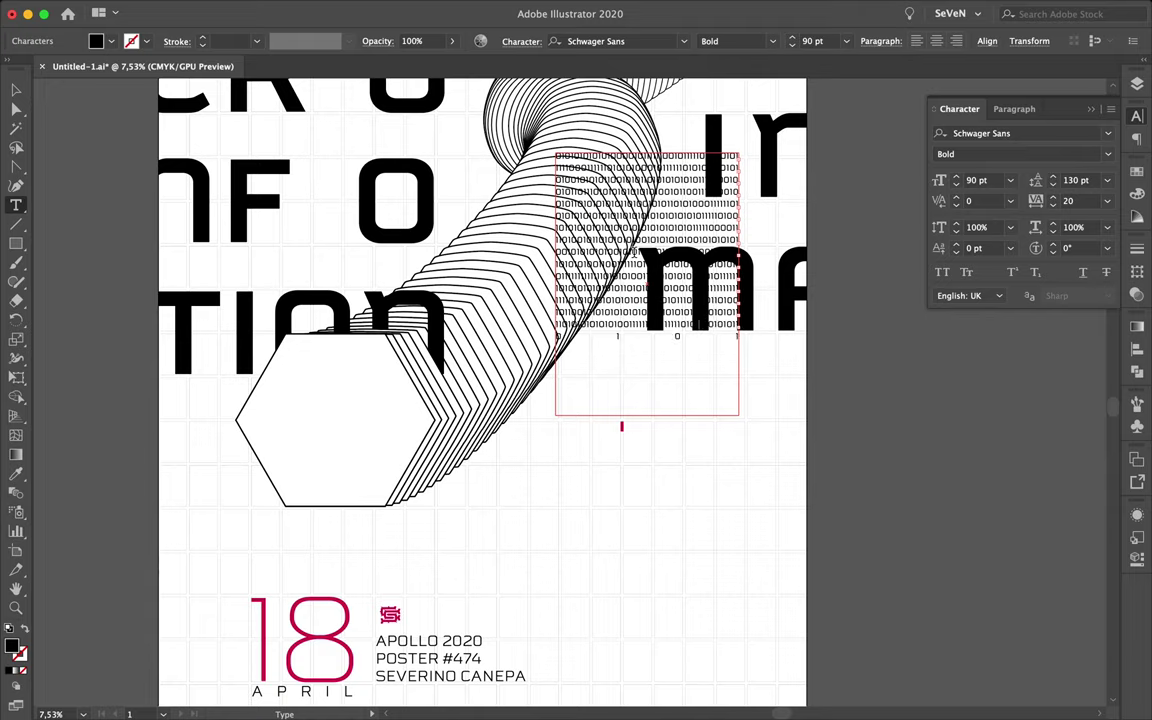
Refill the copied frame with pasted binary digits and place a copy at the poster top.
{"action": "key", "text": "ctrl+a"}
{"action": "key", "text": "BackSpace"}
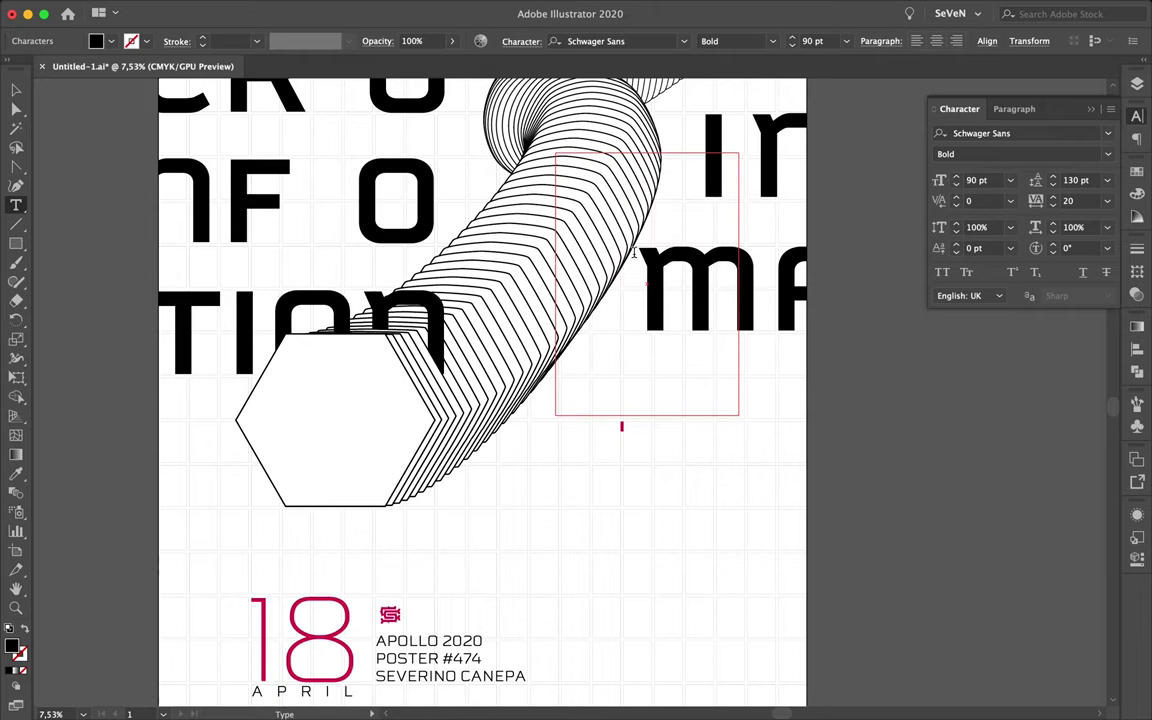
{"action": "key", "text": "ctrl+v"}
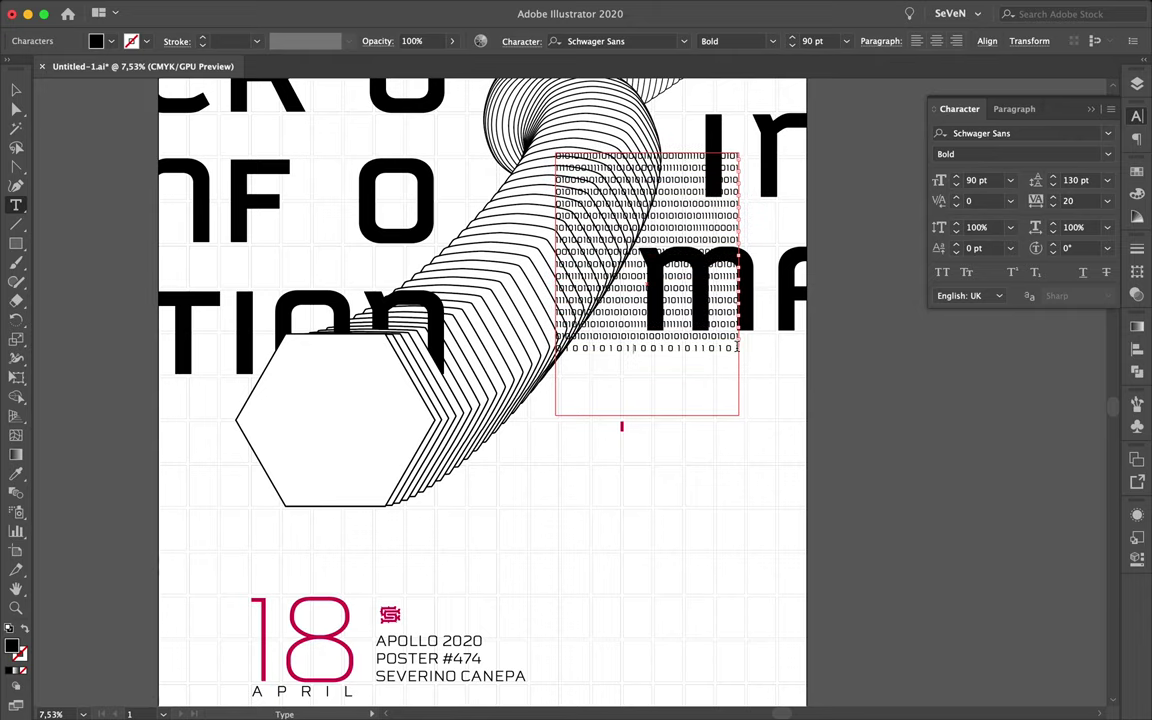
{"action": "key", "text": "Escape"}
{"action": "scroll", "coordinate": [541, 351], "scroll_direction": "up", "scroll_amount": 4}
{"action": "left_click_drag", "start_coordinate": [575, 442], "coordinate": [333, 175]}
{"action": "scroll", "coordinate": [250, 517], "scroll_direction": "up", "scroll_amount": 3, "text": "alt"}
{"action": "scroll", "coordinate": [470, 118], "scroll_direction": "up", "scroll_amount": 4}
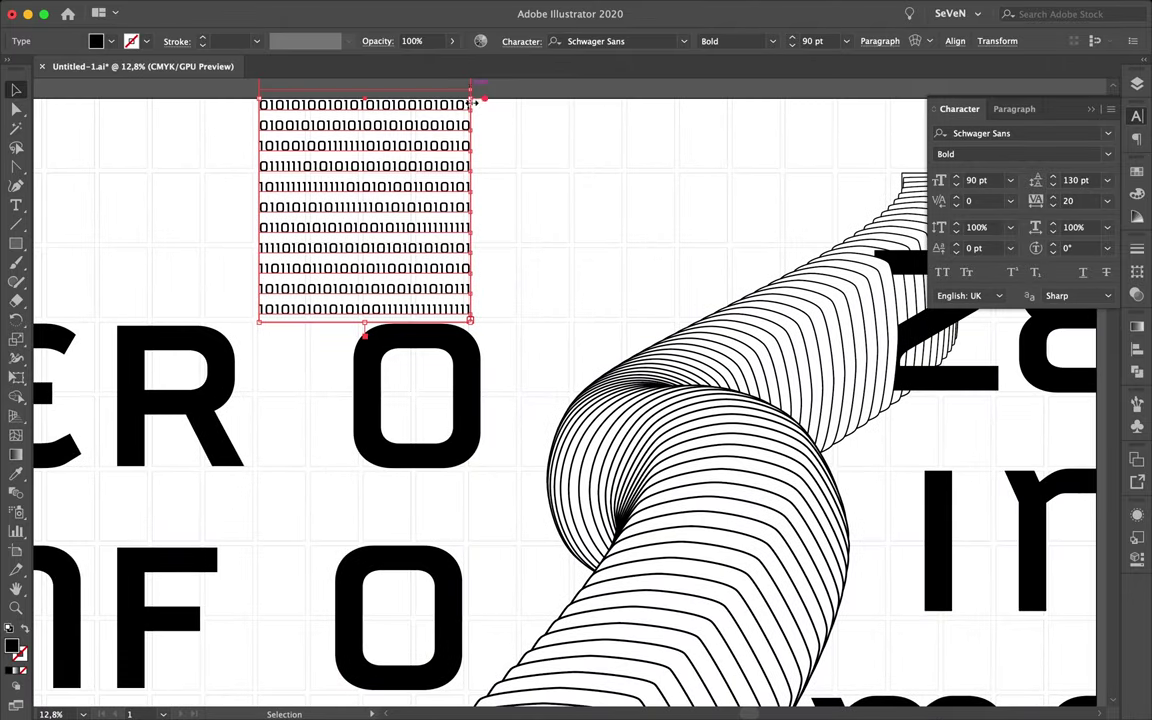
{"action": "scroll", "coordinate": [522, 185], "scroll_direction": "down", "scroll_amount": 5}
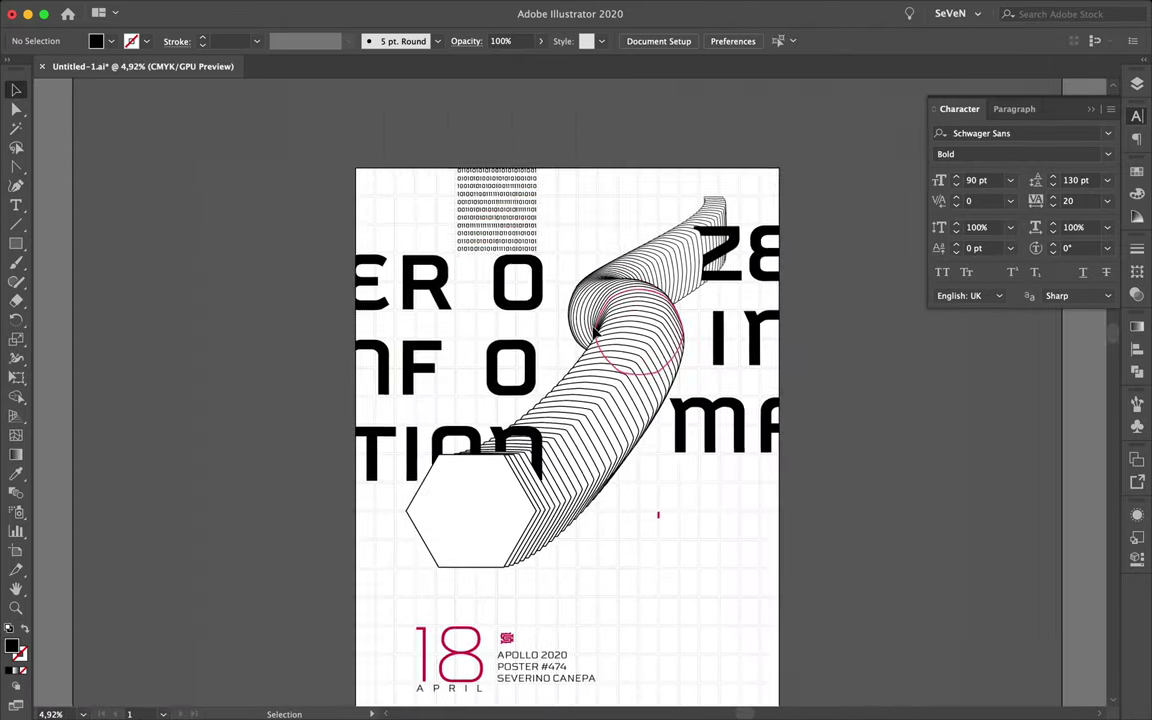
Set the top binary block to 65 pt with tighter 83 pt leading.
{"action": "left_click", "coordinate": [956, 184]}
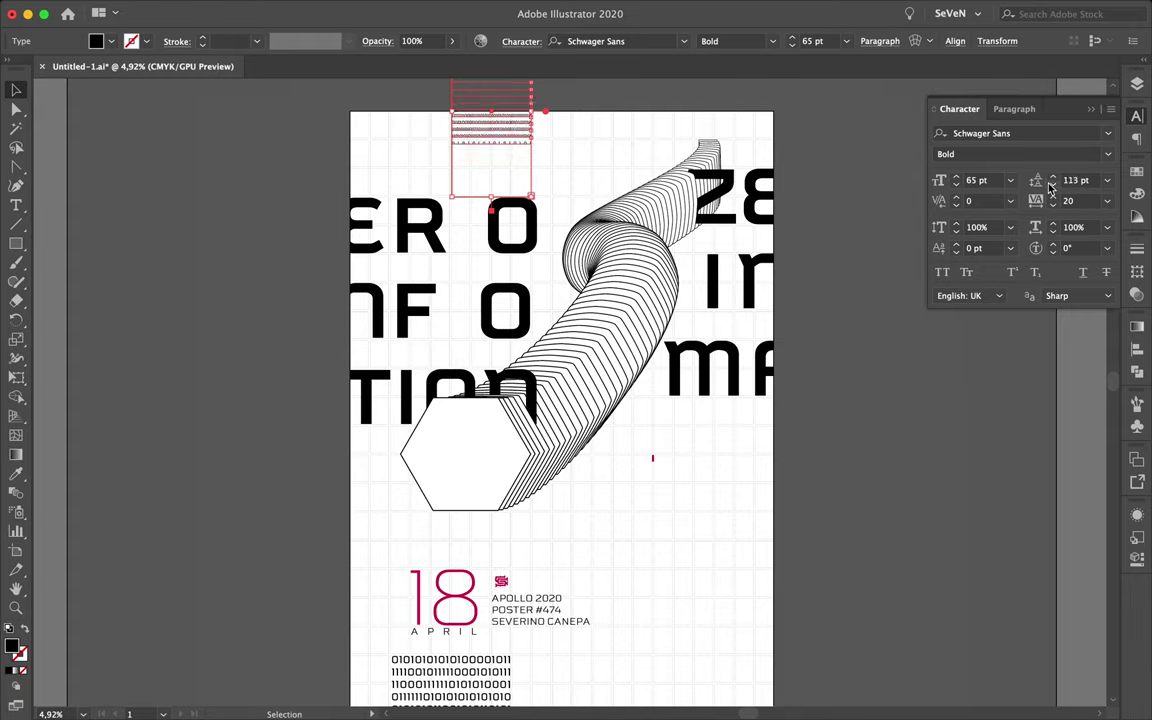
{"action": "double_click", "coordinate": [505, 105]}
{"action": "mouse_move", "coordinate": [505, 97]}
{"action": "left_mouse_down"}
{"action": "mouse_move", "coordinate": [506, 265]}
{"action": "mouse_move", "coordinate": [506, 198]}
{"action": "left_mouse_up"}
{"action": "scroll", "coordinate": [506, 198], "scroll_direction": "up", "scroll_amount": 4, "text": "alt"}
{"action": "key", "text": "Escape"}
{"action": "left_click", "coordinate": [458, 336]}
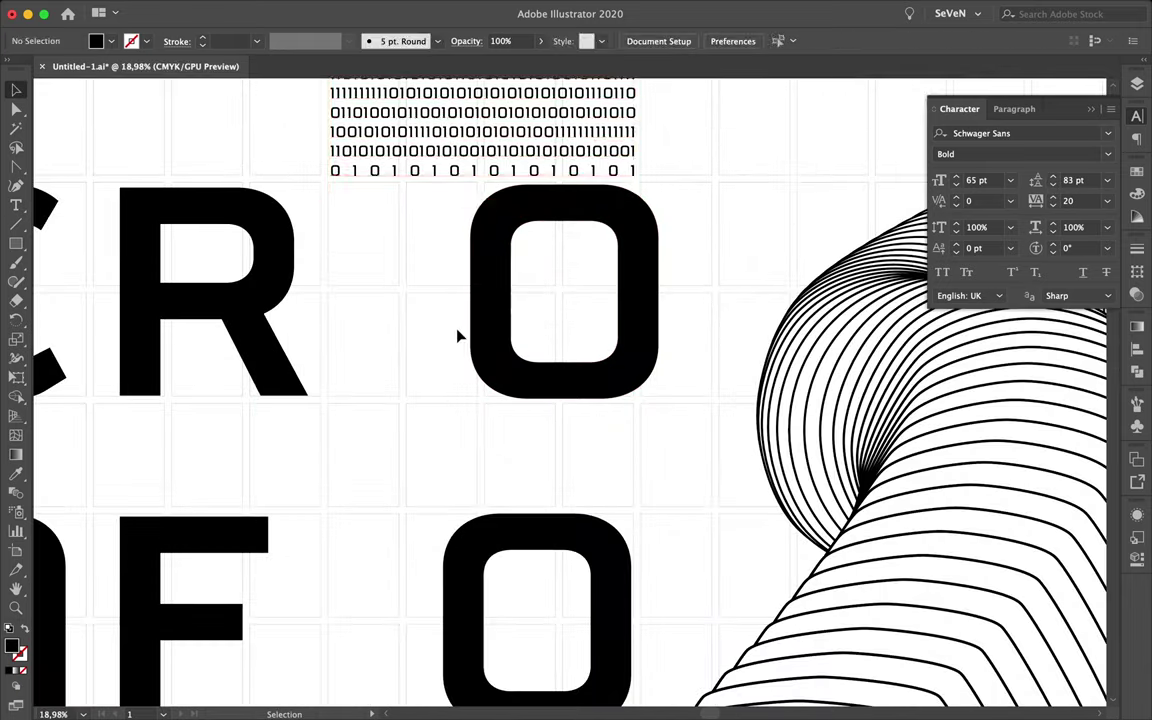
{"action": "scroll", "coordinate": [458, 336], "scroll_direction": "down", "scroll_amount": 5, "text": "alt"}
Switch the top binary block's font style to Medium.
{"action": "left_click_drag", "start_coordinate": [514, 689], "coordinate": [445, 694]}
{"action": "left_click", "coordinate": [585, 618]}
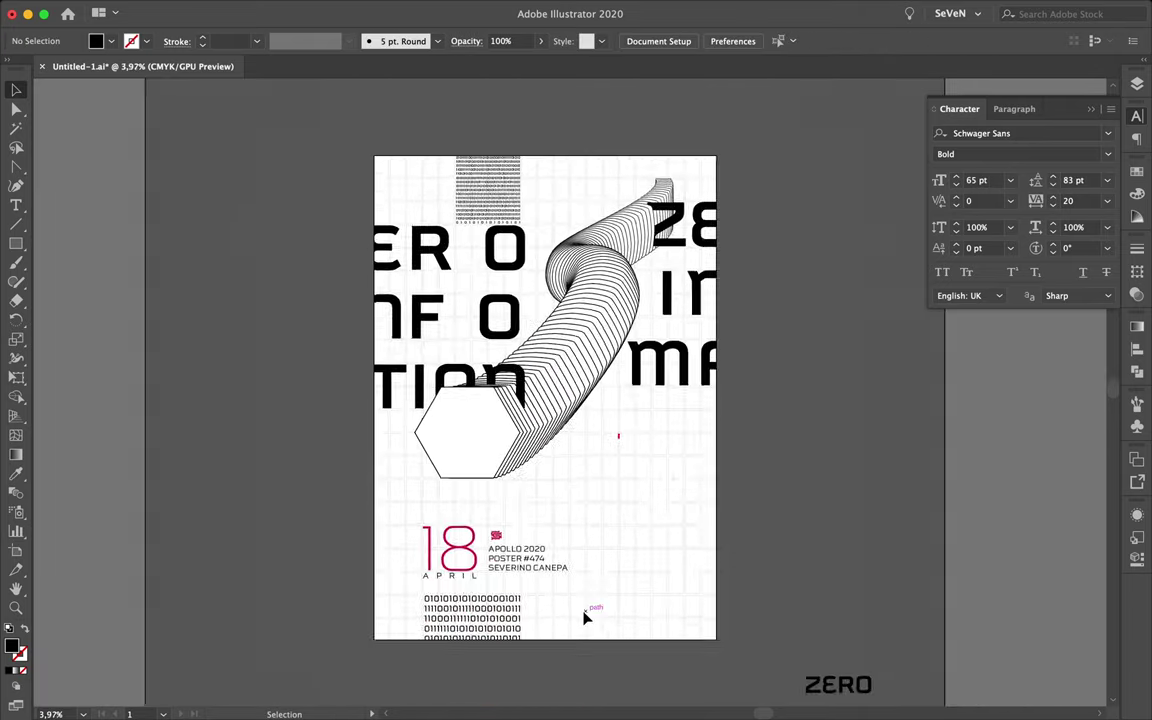
{"action": "scroll", "coordinate": [667, 145], "scroll_direction": "up", "scroll_amount": 1}
{"action": "left_click", "coordinate": [463, 188]}
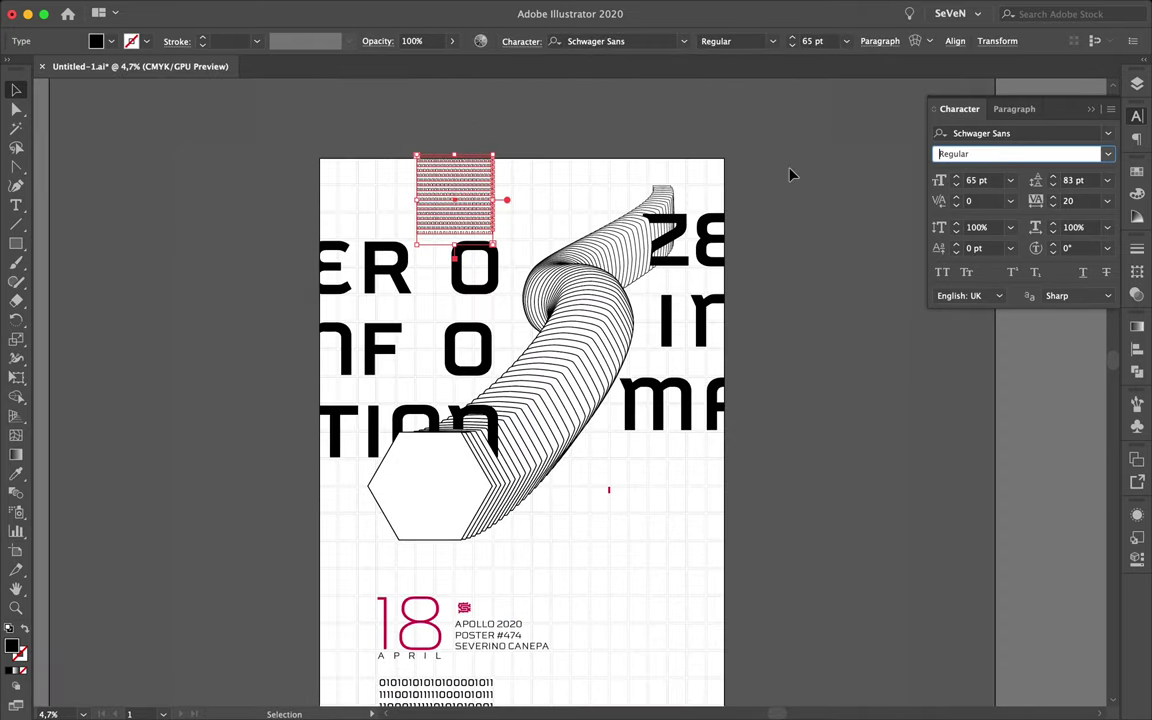
{"action": "scroll", "coordinate": [383, 215], "scroll_direction": "up", "scroll_amount": 3, "text": "alt"}
{"action": "key", "text": "Down"}
{"action": "left_click", "coordinate": [790, 232]}
{"action": "scroll", "coordinate": [790, 235], "scroll_direction": "down", "scroll_amount": 4, "text": "alt"}
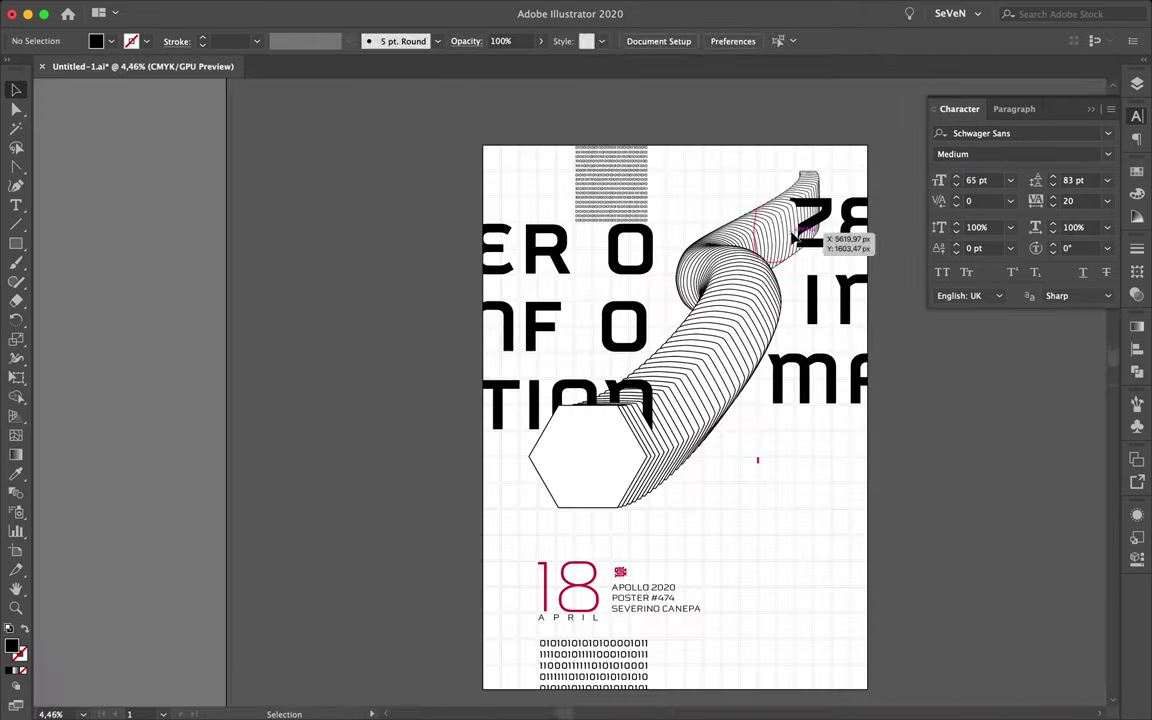
{"action": "scroll", "coordinate": [789, 496], "scroll_direction": "up", "scroll_amount": 5, "text": "alt"}
Alt-drag a copy of the red bar beside the first and turn it horizontal.
{"action": "mouse_move", "coordinate": [697, 399]}
{"action": "left_mouse_down"}
{"action": "mouse_move", "coordinate": [850, 430]}
{"action": "mouse_move", "coordinate": [895, 476]}
{"action": "left_mouse_up"}
{"action": "scroll", "coordinate": [790, 378], "scroll_direction": "down", "scroll_amount": 4, "text": "alt"}
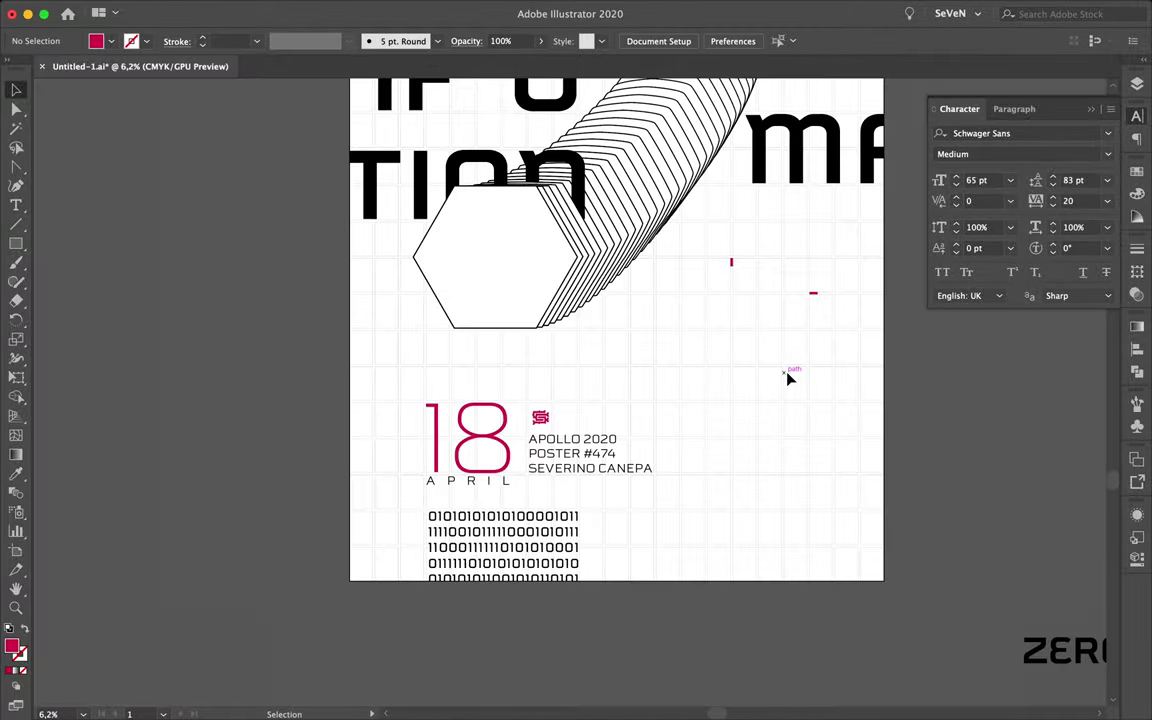
{"action": "left_click", "coordinate": [1137, 84]}
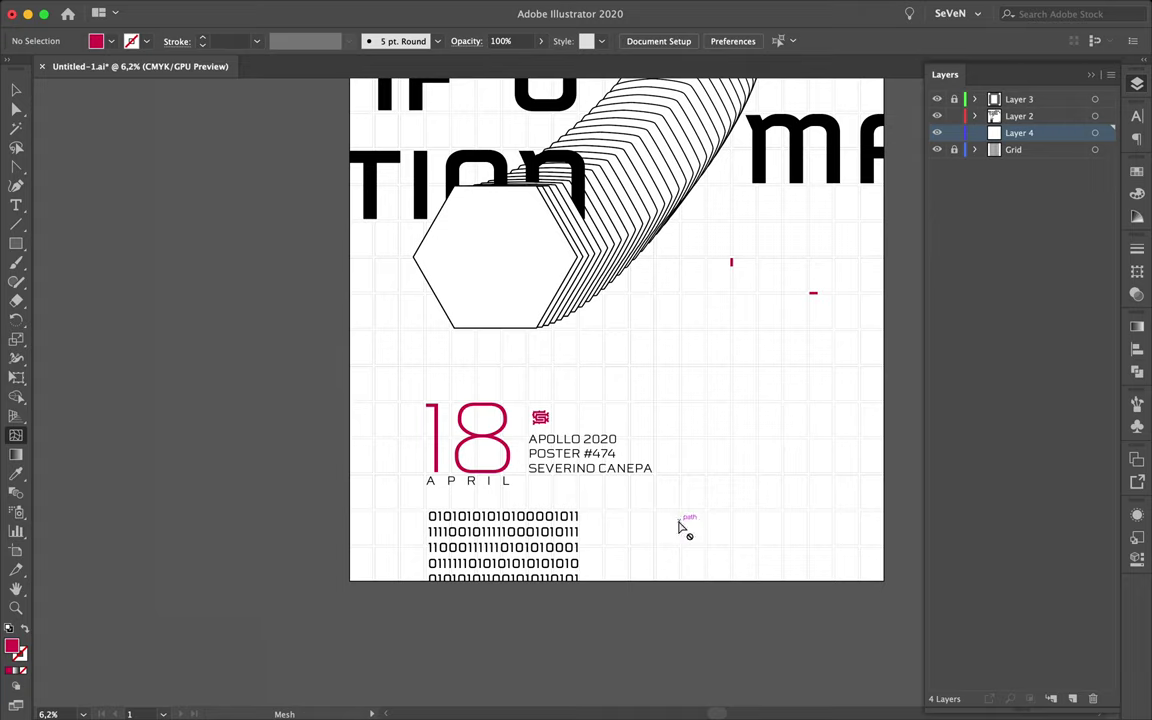
Draw a circle at the lower right, then undo it and return to selection.
{"action": "left_click_drag", "start_coordinate": [16, 243], "coordinate": [80, 265]}
{"action": "left_click_drag", "start_coordinate": [821, 508], "coordinate": [707, 395]}
{"action": "key", "text": "ctrl+z"}
{"action": "key", "text": "v"}
{"action": "scroll", "coordinate": [740, 352], "scroll_direction": "up", "scroll_amount": 2, "text": "alt"}
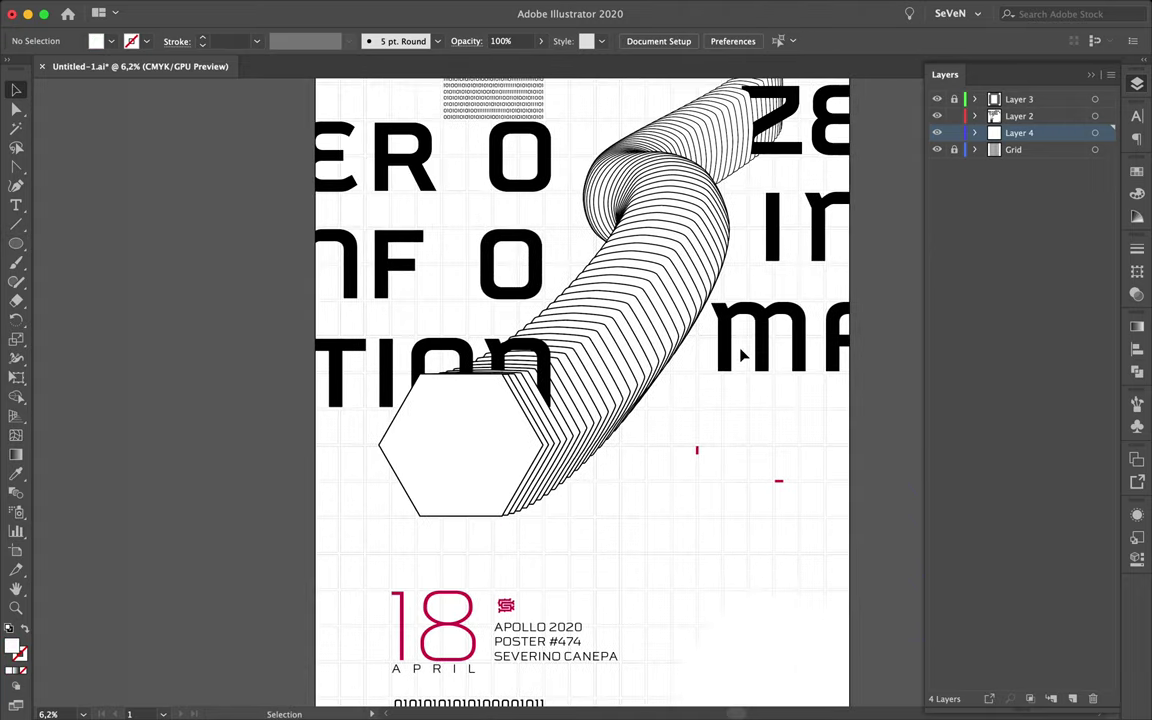
{"action": "scroll", "coordinate": [740, 352], "scroll_direction": "up", "scroll_amount": 1, "text": "alt"}
{"action": "scroll", "coordinate": [741, 354], "scroll_direction": "down", "scroll_amount": 2, "text": "alt"}
{"action": "scroll", "coordinate": [738, 300], "scroll_direction": "down", "scroll_amount": 1, "text": "alt"}
{"action": "scroll", "coordinate": [736, 233], "scroll_direction": "up", "scroll_amount": 5}
{"action": "scroll", "coordinate": [736, 233], "scroll_direction": "up", "scroll_amount": 1}
{"action": "scroll", "coordinate": [736, 233], "scroll_direction": "up", "scroll_amount": 3}
Inspect the blended tube group in isolation mode, then exit it.
{"action": "double_click", "coordinate": [716, 241]}
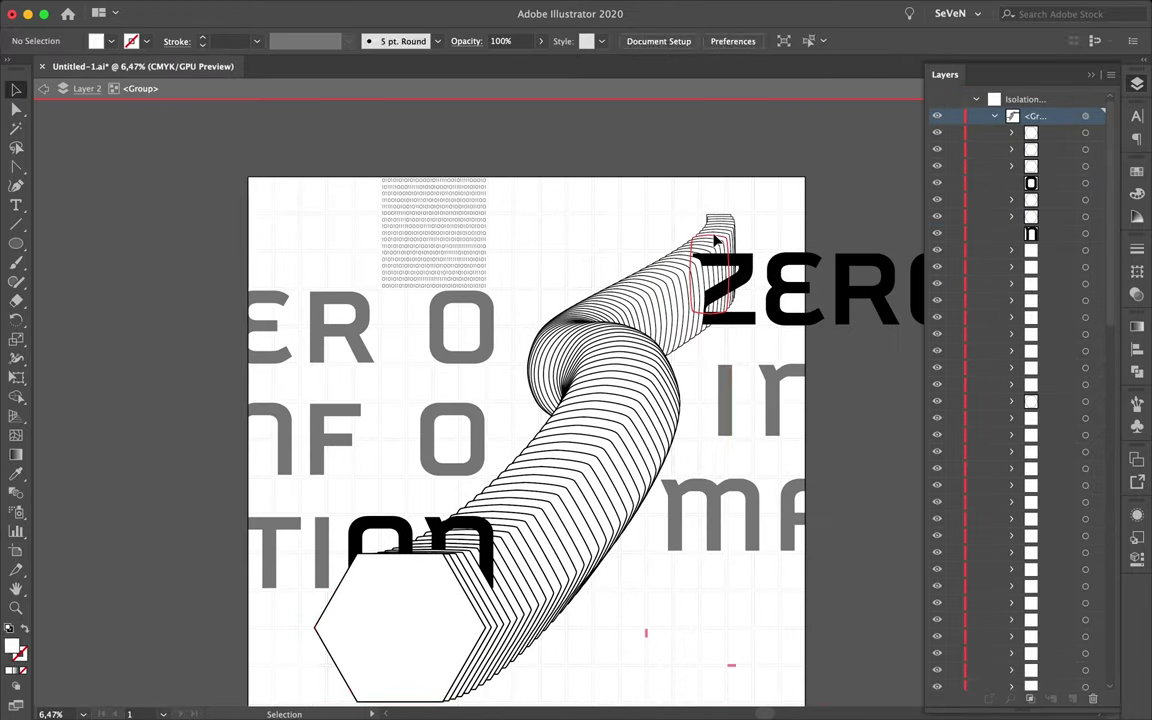
{"action": "left_click", "coordinate": [445, 607]}
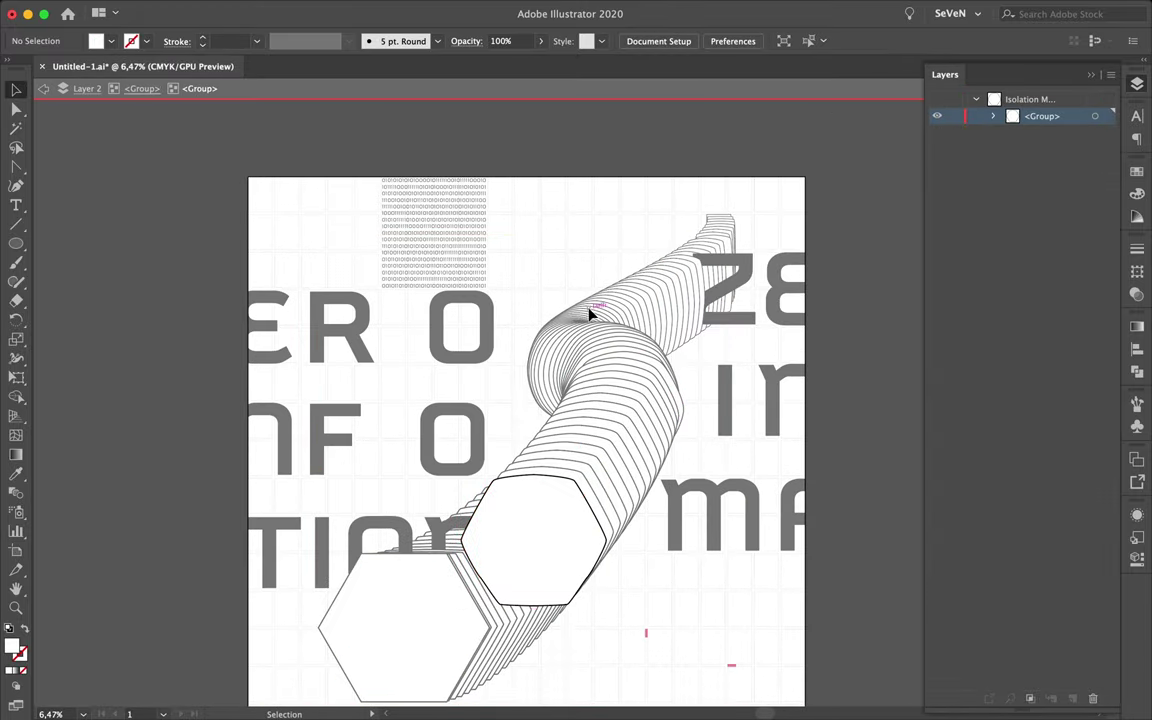
{"action": "double_click", "coordinate": [579, 260]}
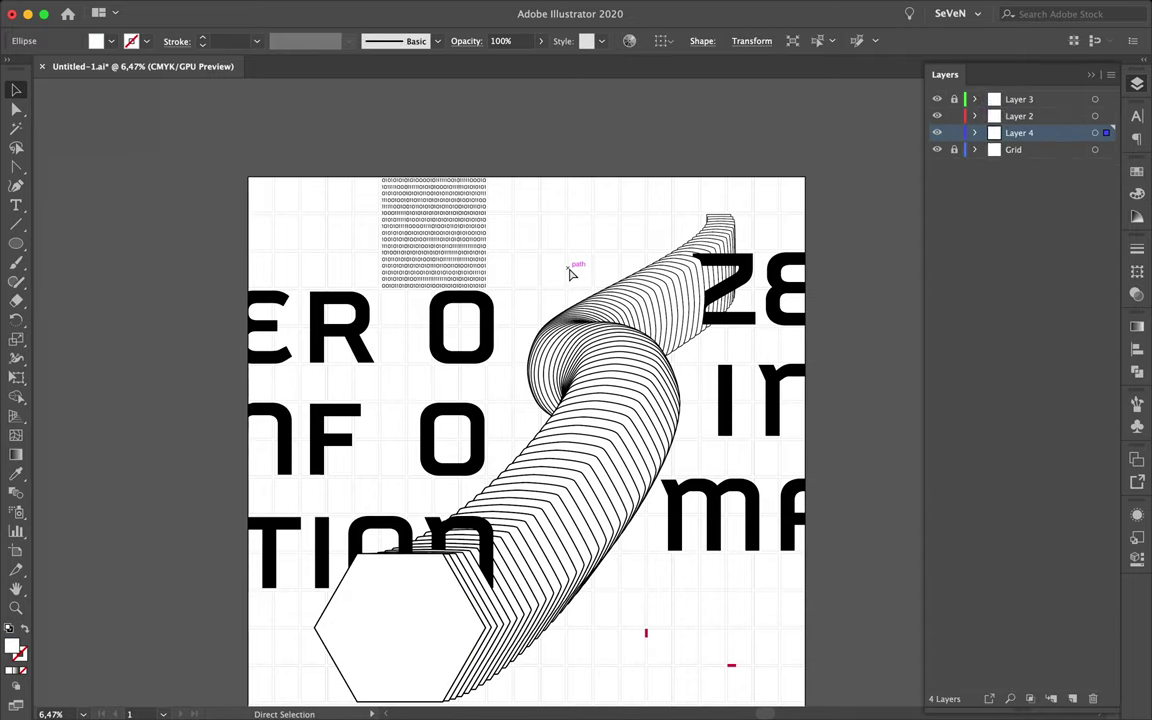
{"action": "double_click", "coordinate": [570, 270]}
{"action": "left_click", "coordinate": [570, 270]}
{"action": "double_click", "coordinate": [570, 270]}
{"action": "scroll", "coordinate": [607, 261], "scroll_direction": "down", "scroll_amount": 5}
{"action": "scroll", "coordinate": [607, 261], "scroll_direction": "down", "scroll_amount": 2}
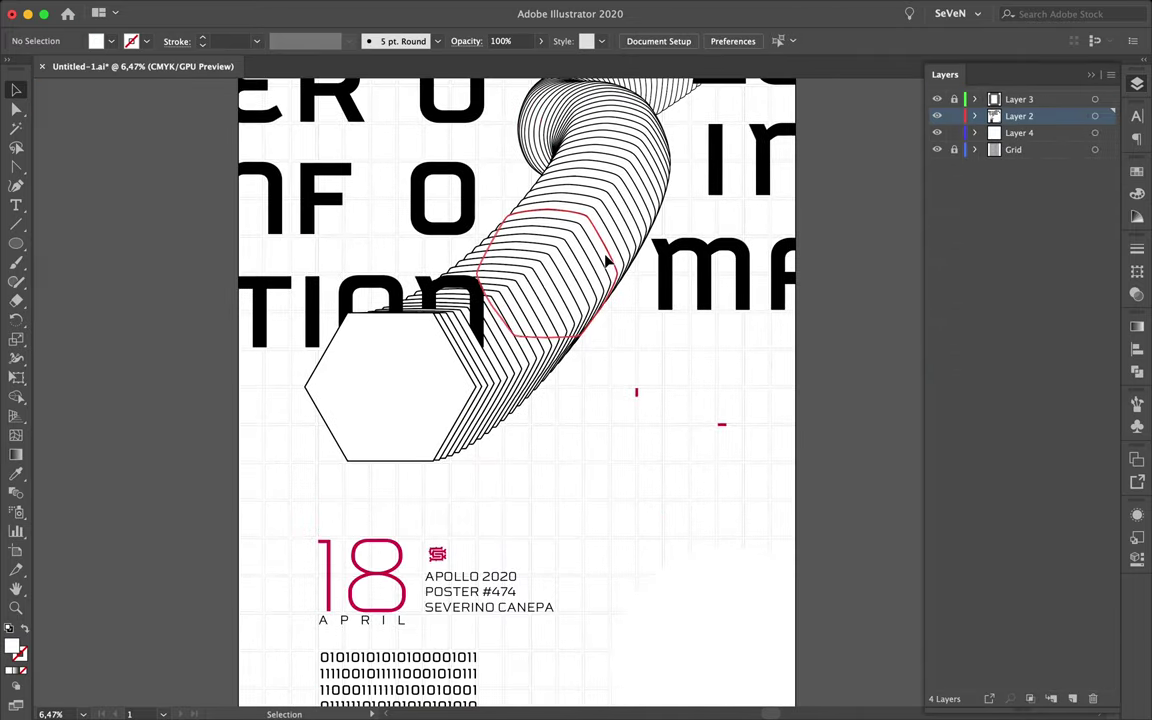
{"action": "scroll", "coordinate": [607, 261], "scroll_direction": "down", "scroll_amount": 1}
{"action": "scroll", "coordinate": [607, 261], "scroll_direction": "up", "scroll_amount": 2, "text": "alt"}
{"action": "scroll", "coordinate": [607, 300], "scroll_direction": "down", "scroll_amount": 6}
Set the lower binary block under the 18 APRIL credits to 172 pt.
{"action": "left_click", "coordinate": [255, 428]}
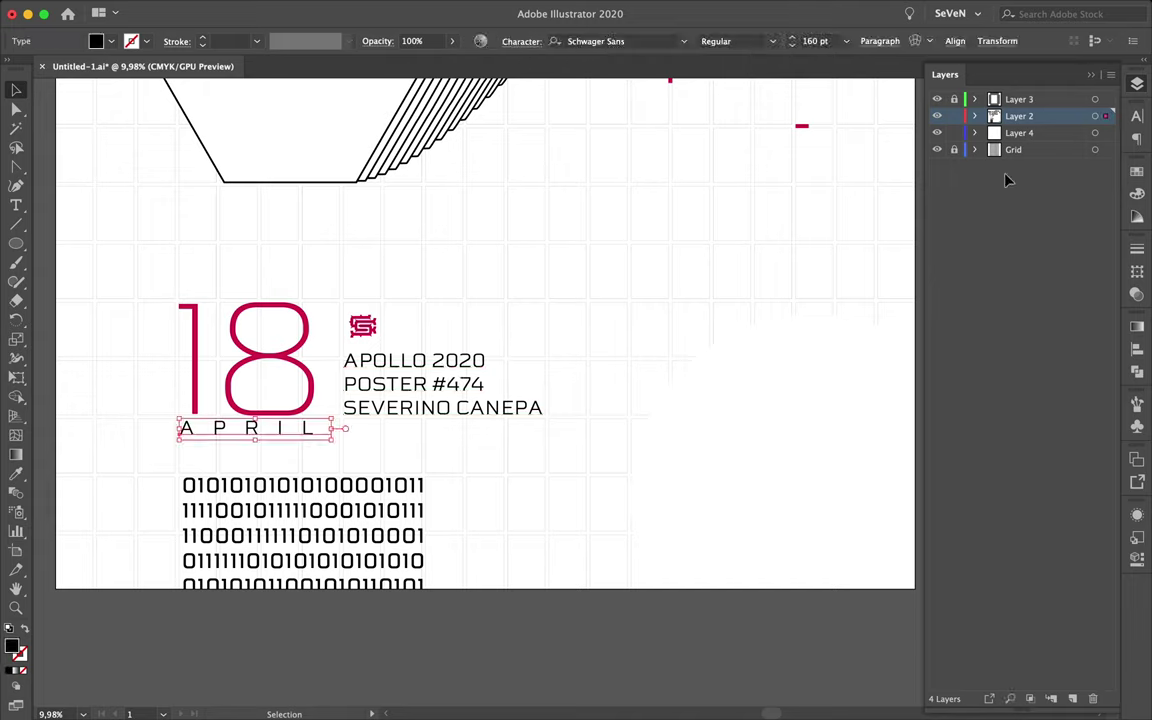
{"action": "left_click", "coordinate": [327, 450]}
{"action": "left_click", "coordinate": [250, 428]}
{"action": "key", "text": "super+t"}
{"action": "left_click", "coordinate": [300, 510]}
{"action": "left_click", "coordinate": [956, 180]}
{"action": "left_click", "coordinate": [956, 180]}
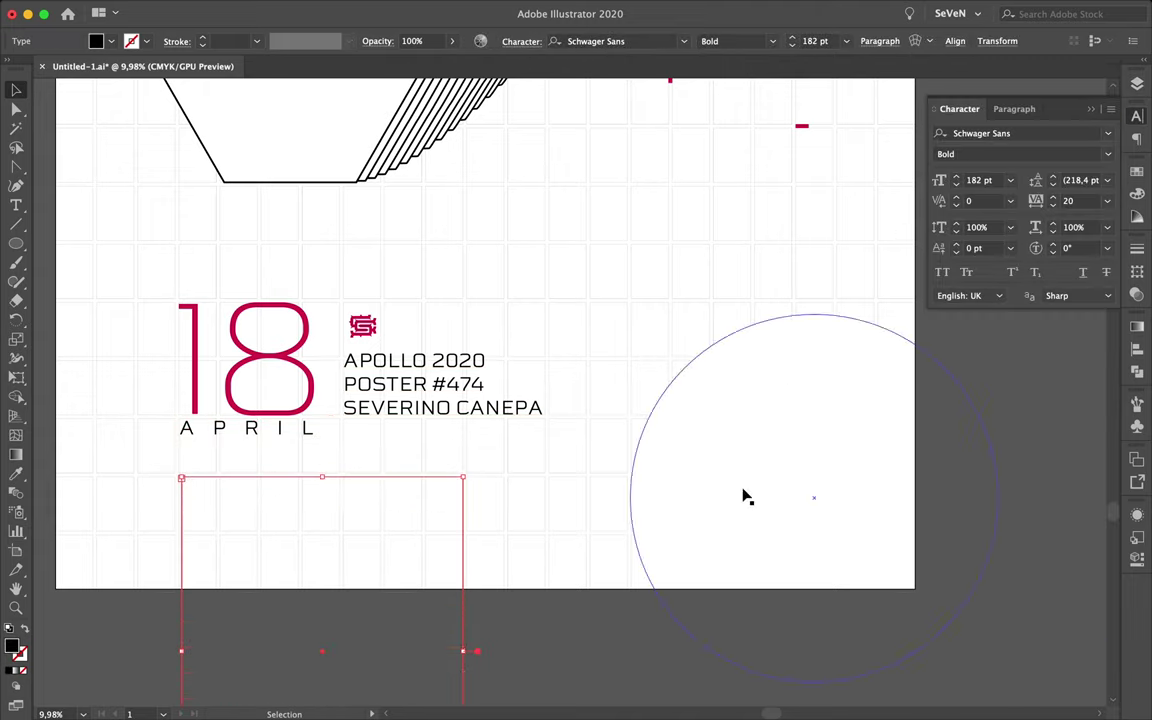
{"action": "left_click", "coordinate": [1014, 109]}
{"action": "left_click", "coordinate": [959, 109]}
{"action": "left_click", "coordinate": [956, 185]}
Move the lower binary block straight down near the poster's bottom edge.
{"action": "left_click", "coordinate": [1014, 109]}
{"action": "left_click", "coordinate": [555, 368]}
{"action": "left_click_drag", "start_coordinate": [453, 510], "coordinate": [457, 575]}
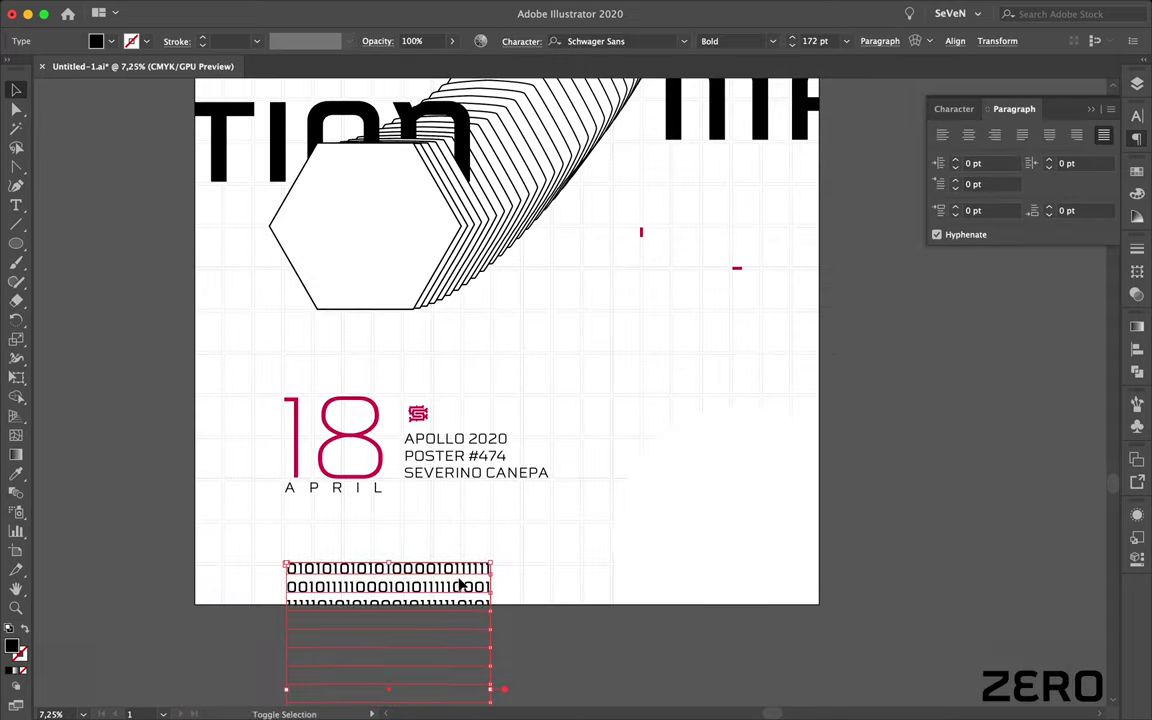
{"action": "left_click", "coordinate": [405, 468]}
{"action": "scroll", "coordinate": [405, 468], "scroll_direction": "up", "scroll_amount": 2}
{"action": "scroll", "coordinate": [550, 420], "scroll_direction": "up", "scroll_amount": 1}
{"action": "left_click", "coordinate": [626, 375]}
{"action": "scroll", "coordinate": [626, 375], "scroll_direction": "down", "scroll_amount": 3}
{"action": "scroll", "coordinate": [625, 391], "scroll_direction": "up", "scroll_amount": 1}
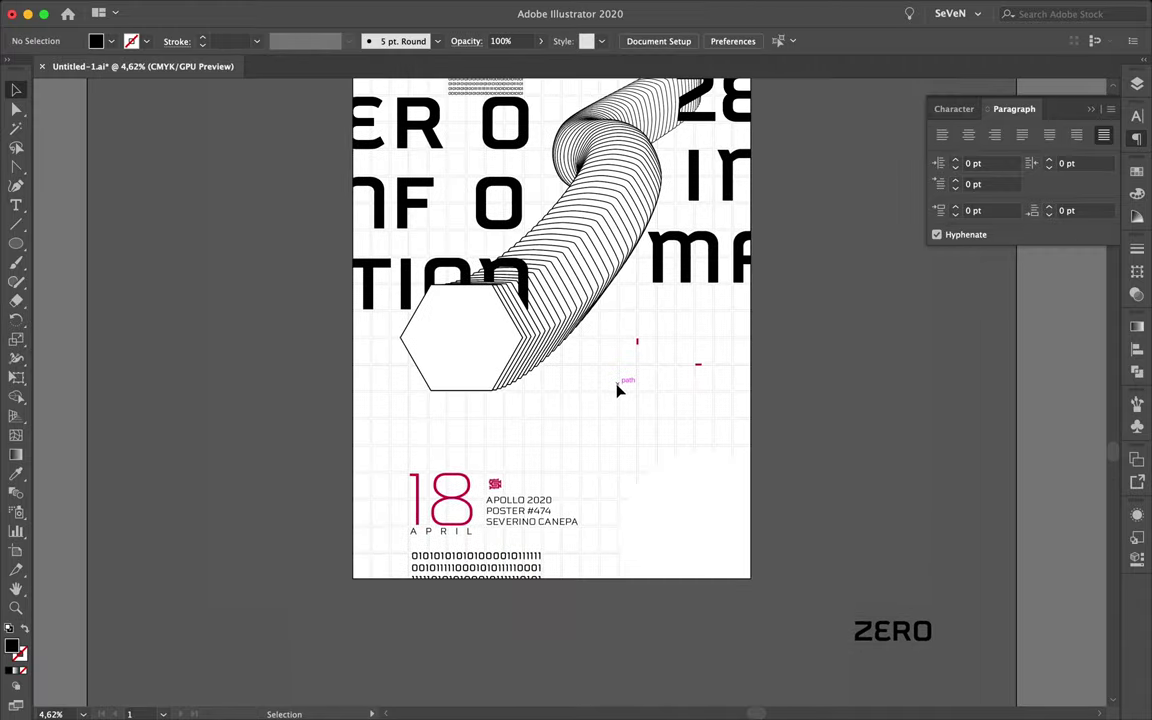
Expand the ZERO text and shrink the lettering.
{"action": "scroll", "coordinate": [635, 386], "scroll_direction": "up", "scroll_amount": 1}
{"action": "scroll", "coordinate": [530, 408], "scroll_direction": "up", "scroll_amount": 2}
{"action": "scroll", "coordinate": [530, 408], "scroll_direction": "down", "scroll_amount": 5}
{"action": "key", "text": "ctrl+v"}
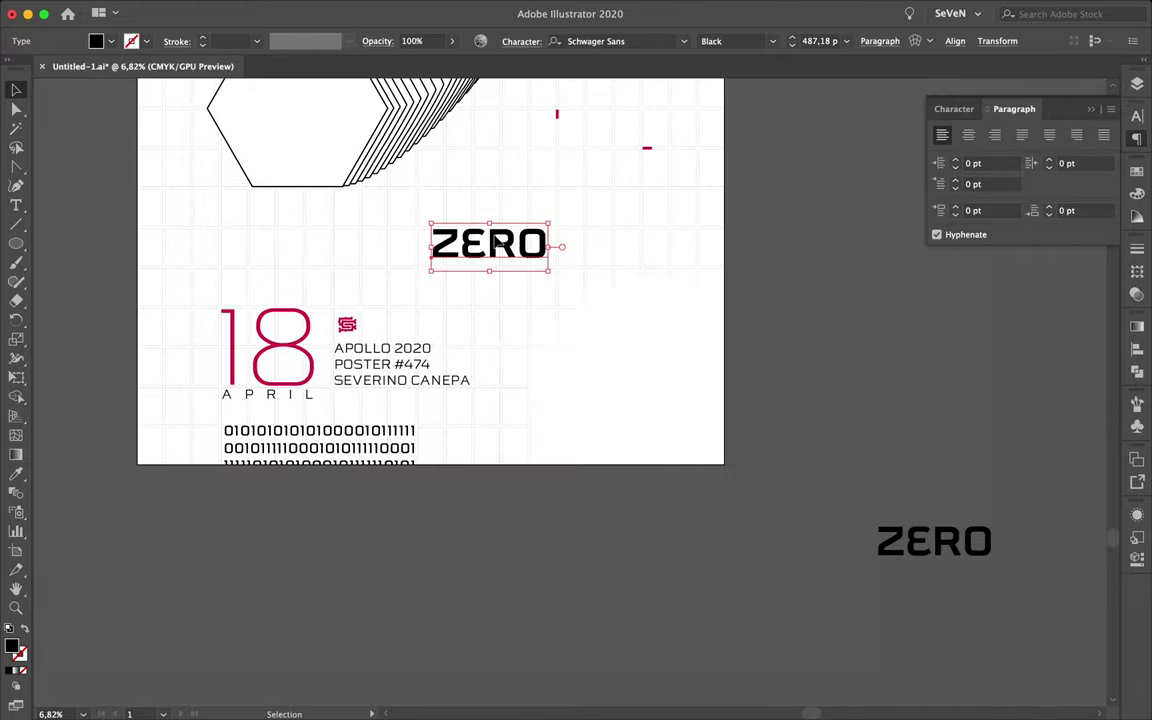
{"action": "scroll", "coordinate": [470, 244], "scroll_direction": "up", "scroll_amount": 5}
{"action": "key", "text": "Return"}
{"action": "left_click_drag", "start_coordinate": [815, 310], "coordinate": [350, 310]}
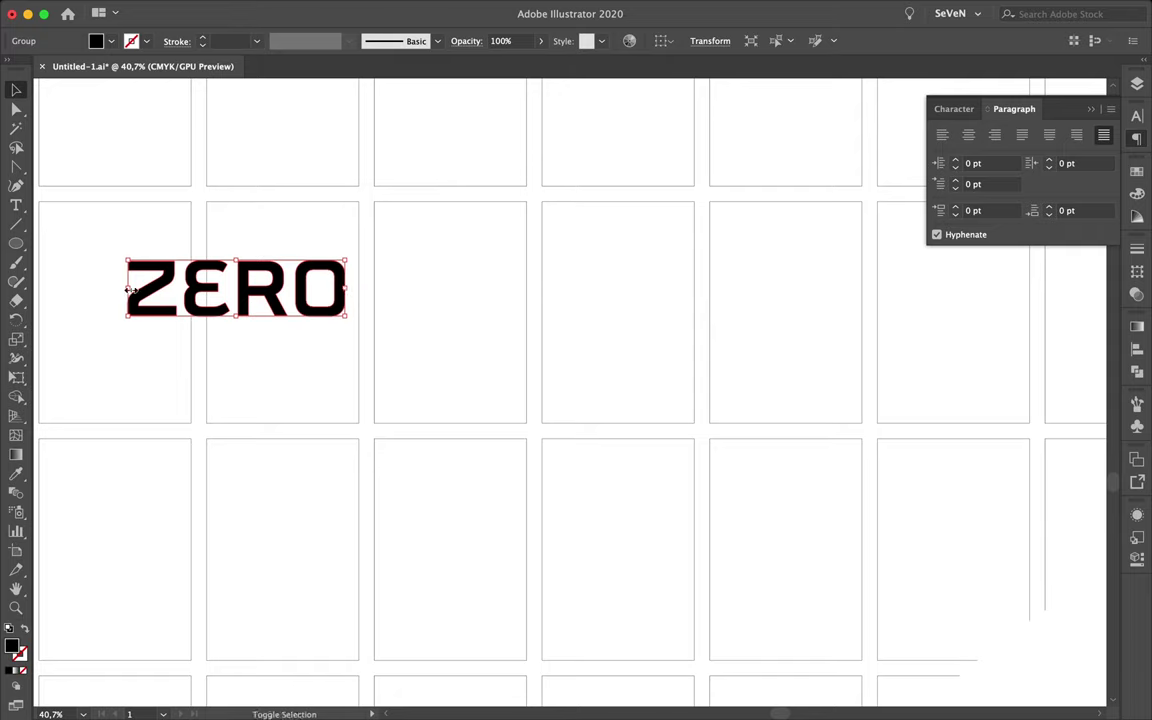
{"action": "scroll", "coordinate": [216, 288], "scroll_direction": "up", "scroll_amount": 3}
Draw a rectangle behind the white ZERO lettering to form a badge.
{"action": "key", "text": "m"}
{"action": "left_click_drag", "start_coordinate": [505, 333], "coordinate": [503, 336]}
{"action": "right_click", "coordinate": [470, 313]}
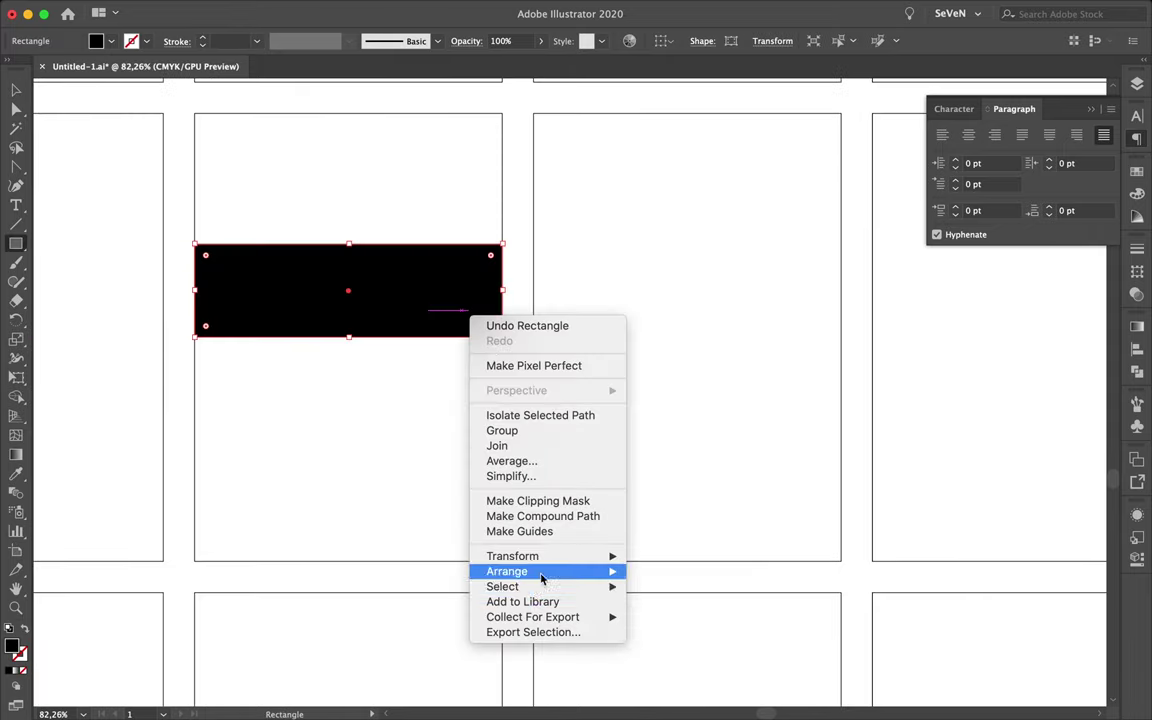
{"action": "left_click", "coordinate": [680, 658]}
{"action": "key", "text": "ctrl+shift+bracketright"}
{"action": "left_click", "coordinate": [446, 292], "text": "shift"}
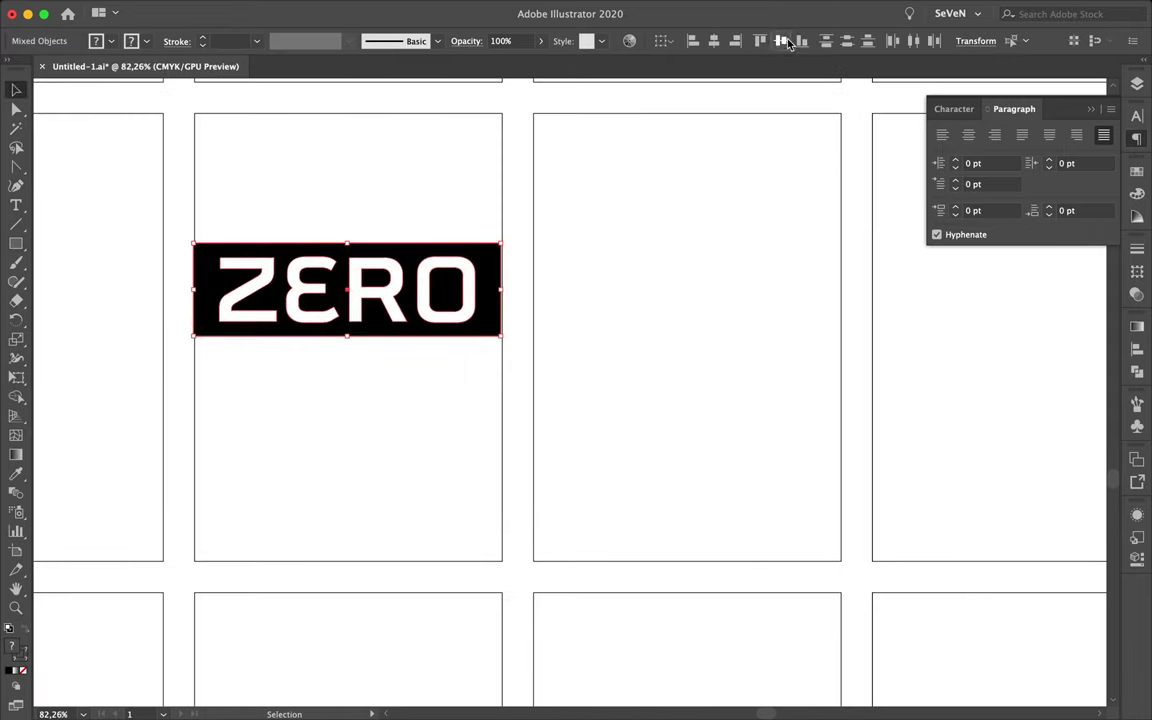
{"action": "left_click", "coordinate": [460, 318]}
Fill the badge rectangle magenta and give it an 8 px black stroke.
{"action": "left_click", "coordinate": [1137, 171]}
{"action": "left_click", "coordinate": [976, 217]}
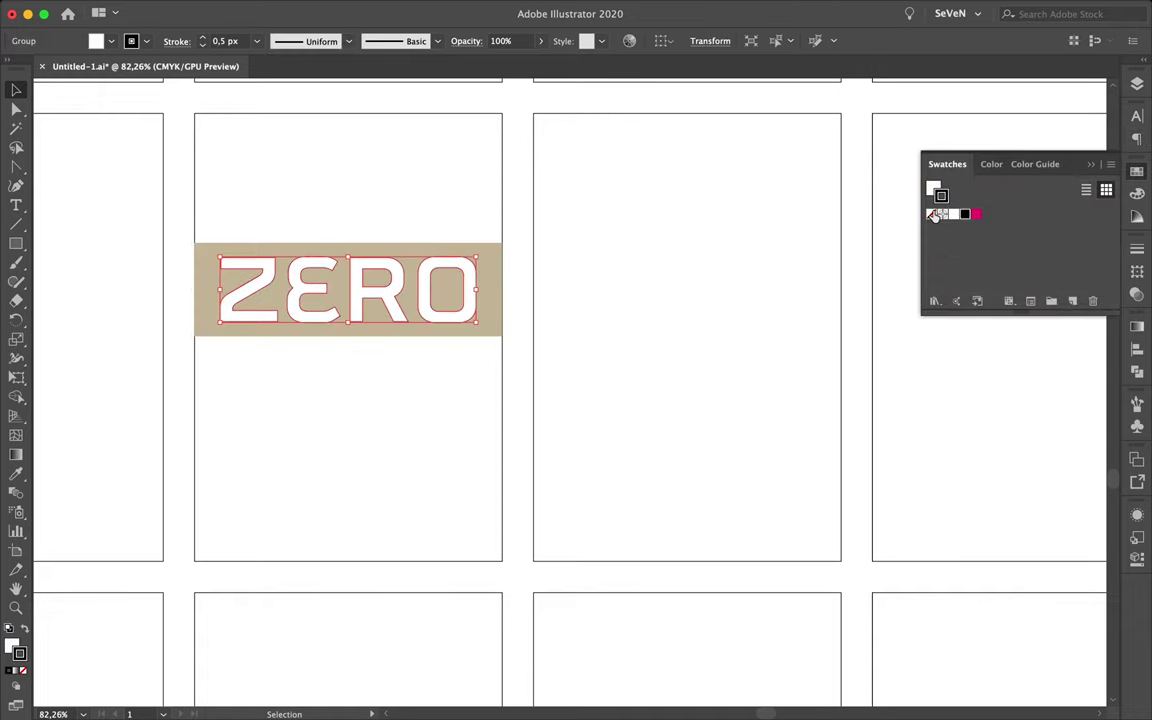
{"action": "left_click", "coordinate": [976, 214]}
{"action": "left_click", "coordinate": [566, 275]}
{"action": "left_click", "coordinate": [965, 213]}
{"action": "left_click", "coordinate": [1137, 248]}
{"action": "left_click", "coordinate": [1020, 266]}
{"action": "type", "text": "8"}
{"action": "key", "text": "Return"}
{"action": "left_click", "coordinate": [586, 339]}
Duplicate the ZERO badge below and make its lettering black.
{"action": "left_click_drag", "start_coordinate": [406, 276], "coordinate": [406, 391], "text": "alt"}
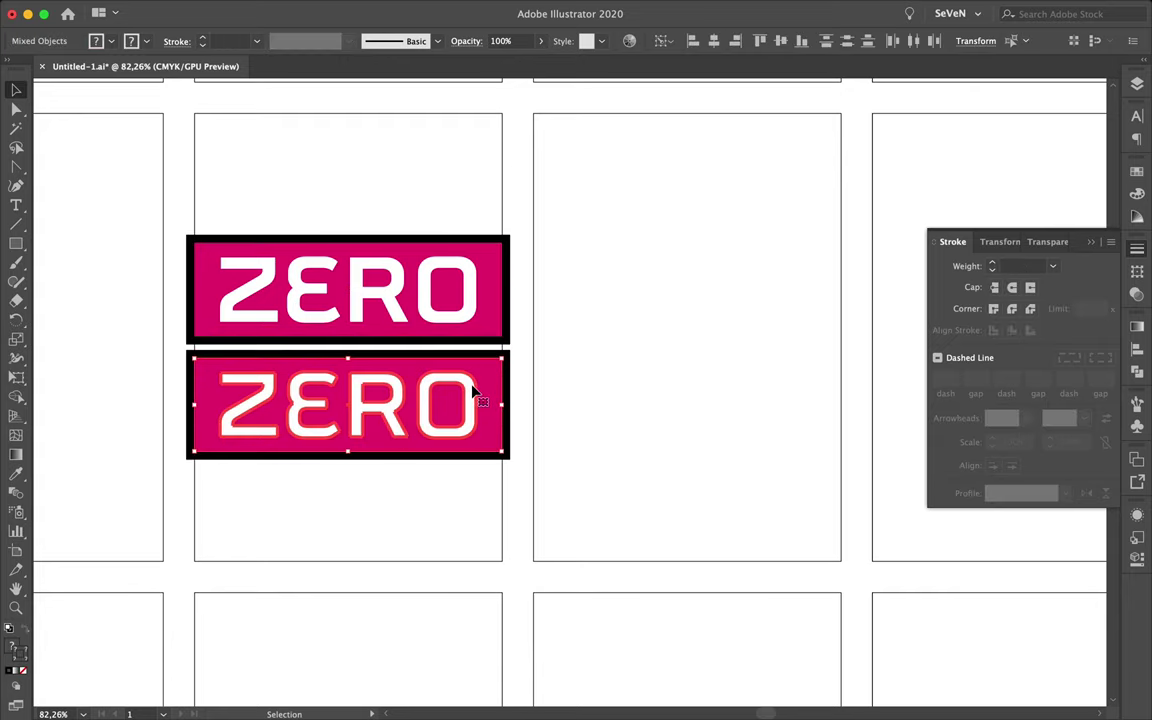
{"action": "scroll", "coordinate": [476, 392], "scroll_direction": "down", "scroll_amount": 2}
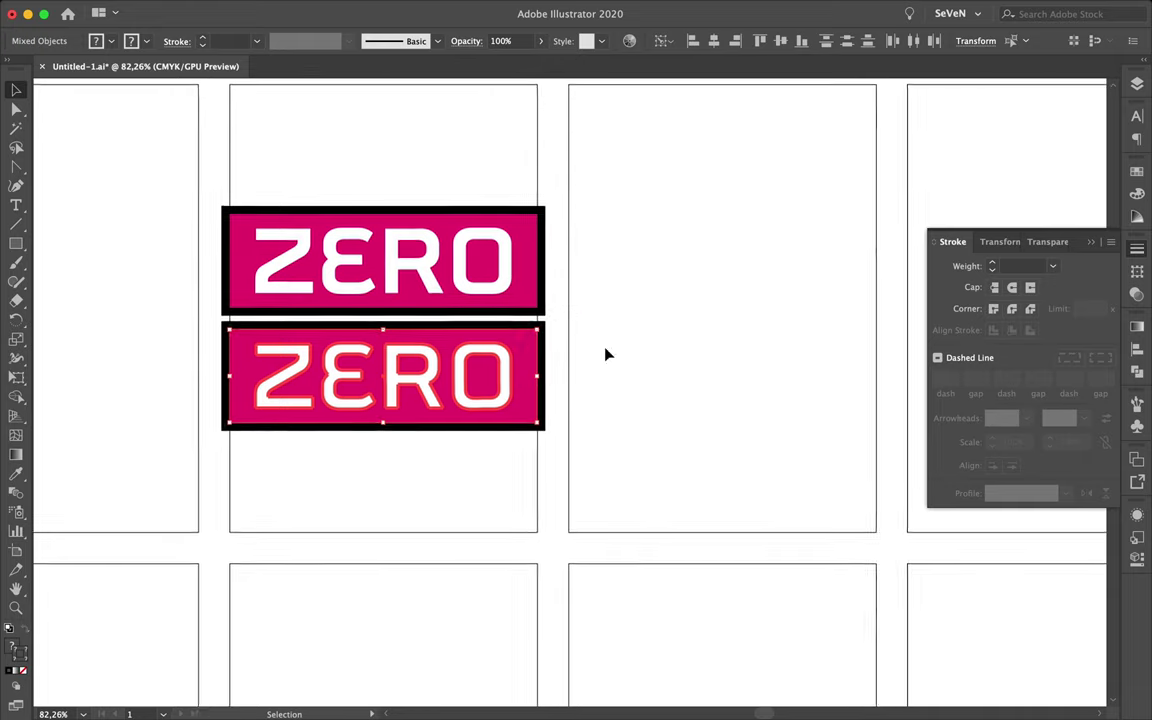
{"action": "left_click", "coordinate": [596, 362]}
{"action": "left_click", "coordinate": [505, 375]}
{"action": "left_click", "coordinate": [1137, 171]}
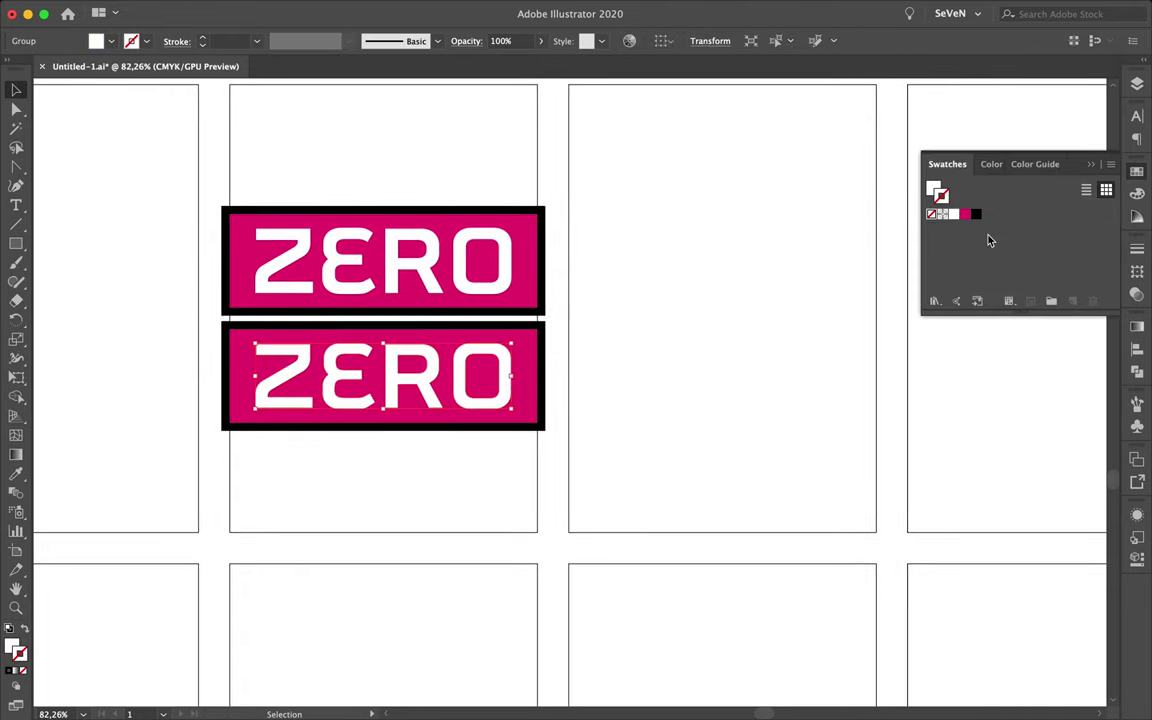
{"action": "left_click", "coordinate": [976, 213]}
Add third and fourth badge copies with a pink border and white lettering.
{"action": "left_click_drag", "start_coordinate": [458, 390], "coordinate": [458, 506], "text": "alt"}
{"action": "left_click", "coordinate": [965, 213]}
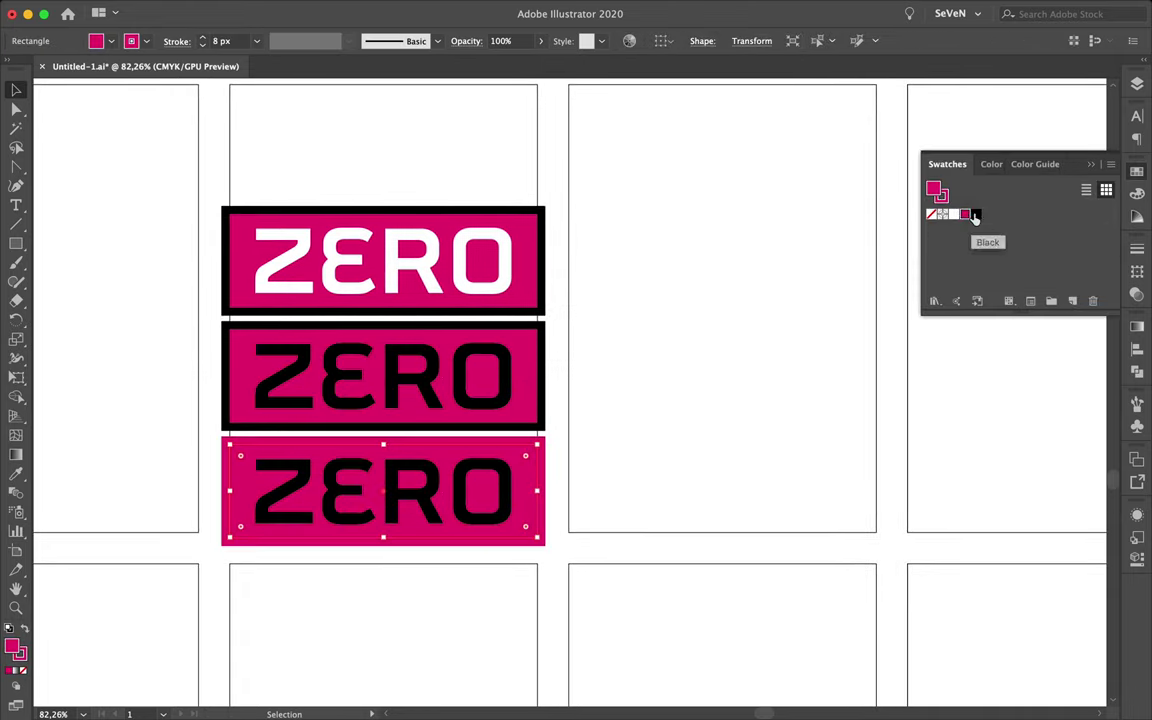
{"action": "scroll", "coordinate": [674, 373], "scroll_direction": "down", "scroll_amount": 2}
{"action": "left_click_drag", "start_coordinate": [506, 440], "coordinate": [519, 638], "text": "alt"}
{"action": "left_click", "coordinate": [953, 213]}
{"action": "left_click", "coordinate": [620, 509]}
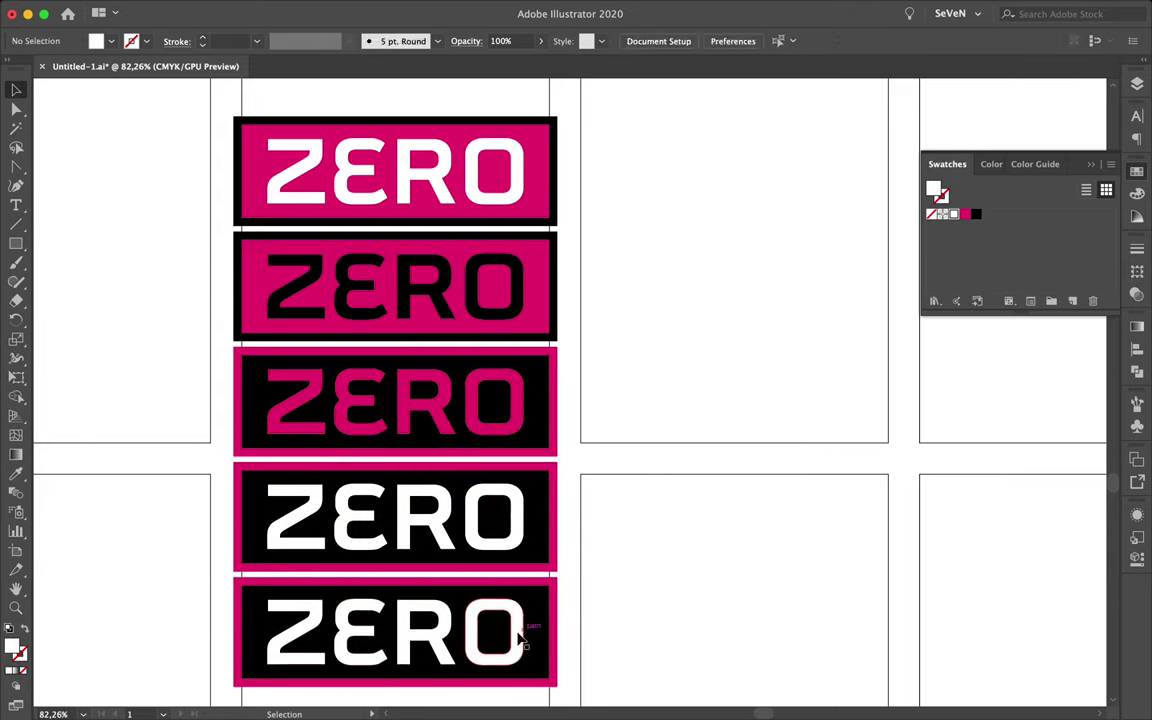
Give the fifth badge black lettering on white, and a sixth copy pink lettering.
{"action": "left_click", "coordinate": [976, 218]}
{"action": "left_click", "coordinate": [578, 648]}
{"action": "scroll", "coordinate": [700, 420], "scroll_direction": "down", "scroll_amount": 4}
{"action": "left_click_drag", "start_coordinate": [530, 445], "coordinate": [552, 558], "text": "alt"}
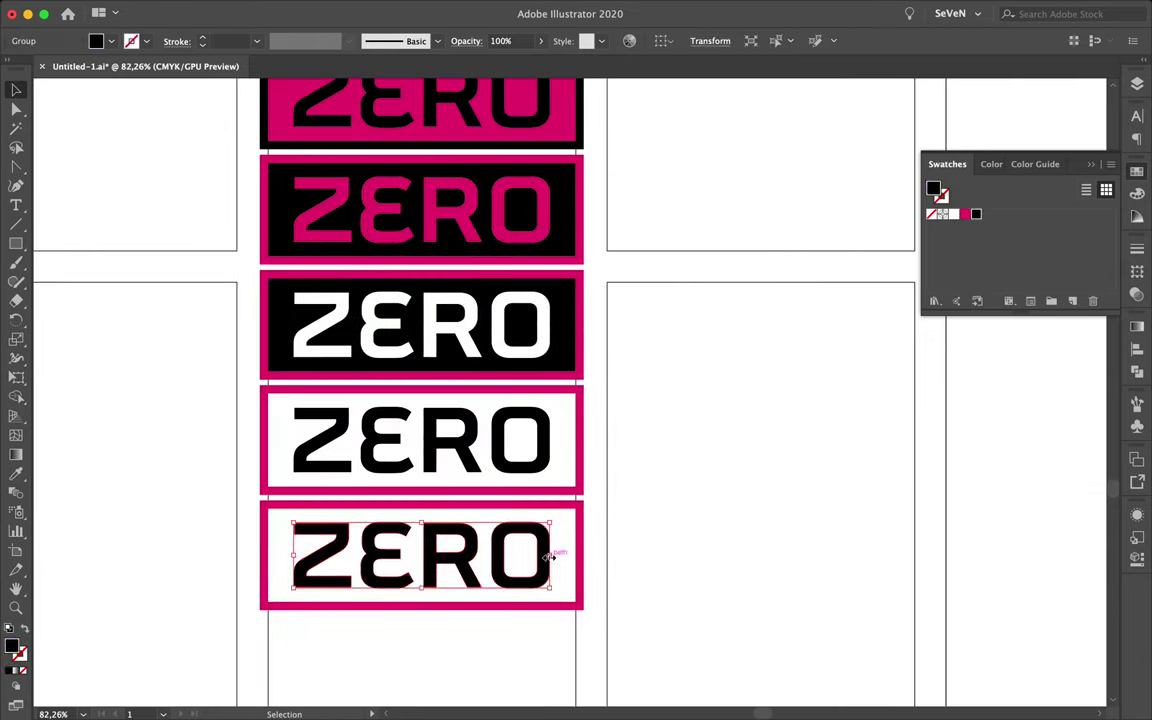
{"action": "left_click", "coordinate": [965, 213]}
{"action": "scroll", "coordinate": [767, 347], "scroll_direction": "down", "scroll_amount": 3}
{"action": "left_click", "coordinate": [610, 200]}
{"action": "left_click", "coordinate": [630, 440]}
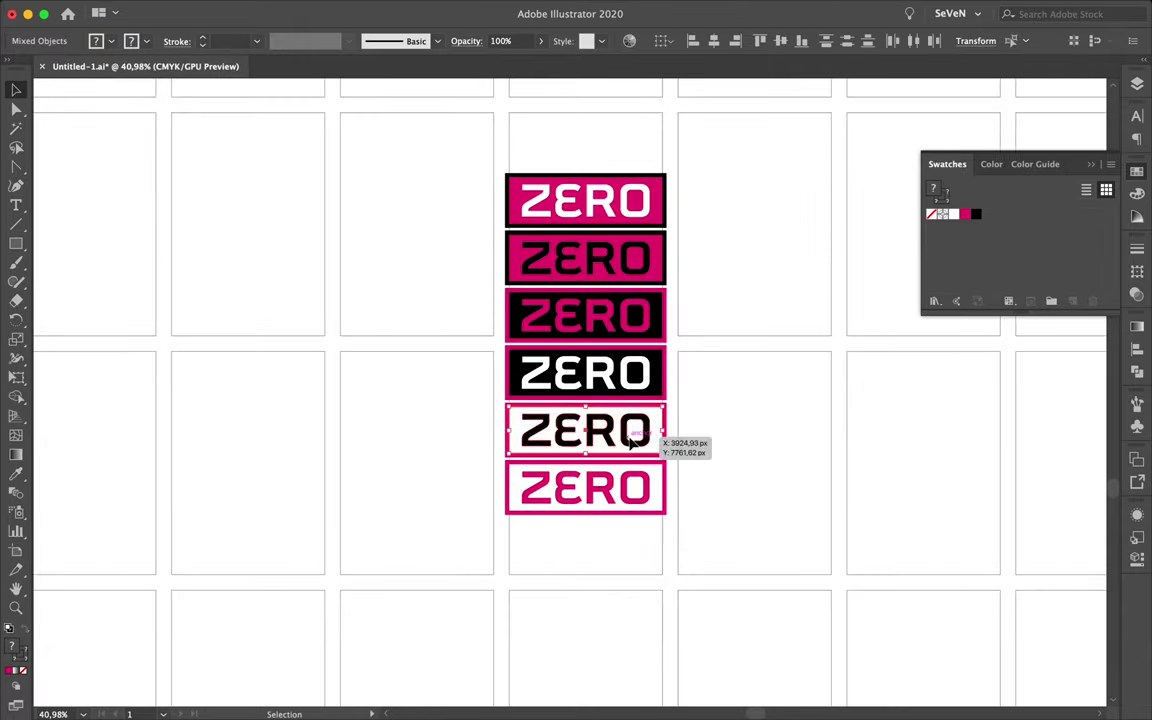
{"action": "scroll", "coordinate": [641, 323], "scroll_direction": "down", "scroll_amount": 5}
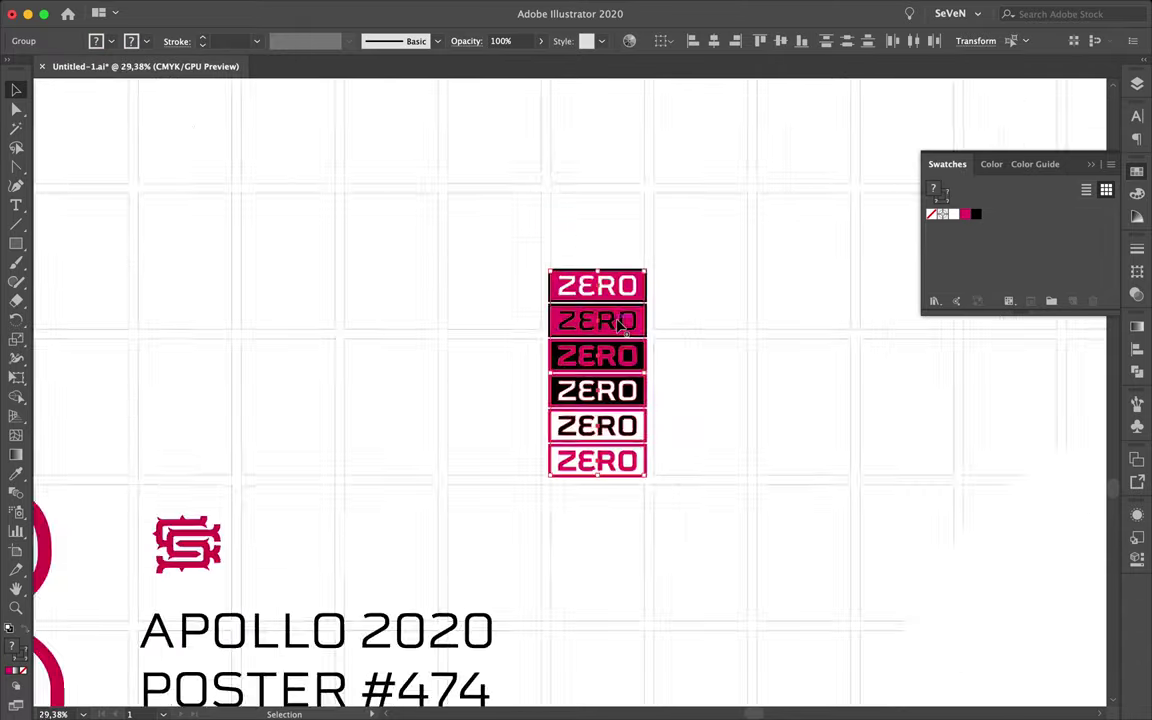
Move the ZERO badge stack onto the poster beside the tube.
{"action": "left_click_drag", "start_coordinate": [641, 323], "coordinate": [285, 395]}
{"action": "left_click", "coordinate": [327, 334]}
{"action": "scroll", "coordinate": [320, 400], "scroll_direction": "down", "scroll_amount": 2}
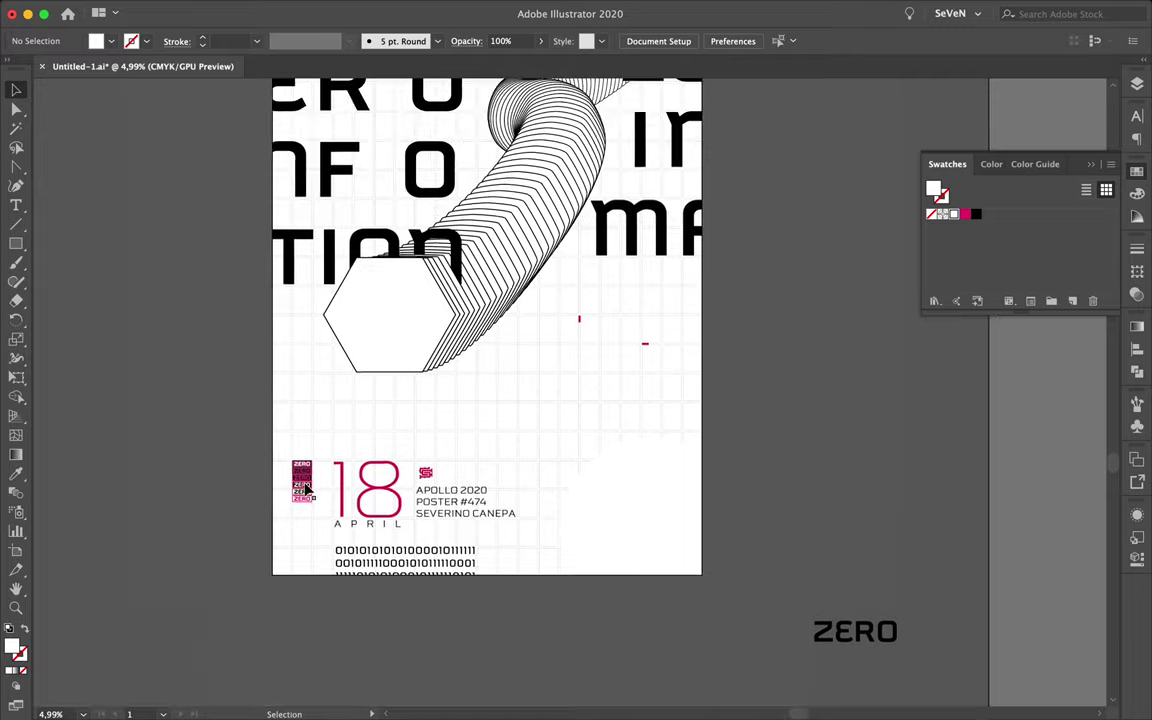
{"action": "mouse_move", "coordinate": [301, 477]}
{"action": "left_mouse_down"}
{"action": "mouse_move", "coordinate": [670, 295]}
{"action": "mouse_move", "coordinate": [612, 297]}
{"action": "left_mouse_up"}
{"action": "scroll", "coordinate": [612, 297], "scroll_direction": "up", "scroll_amount": 5}
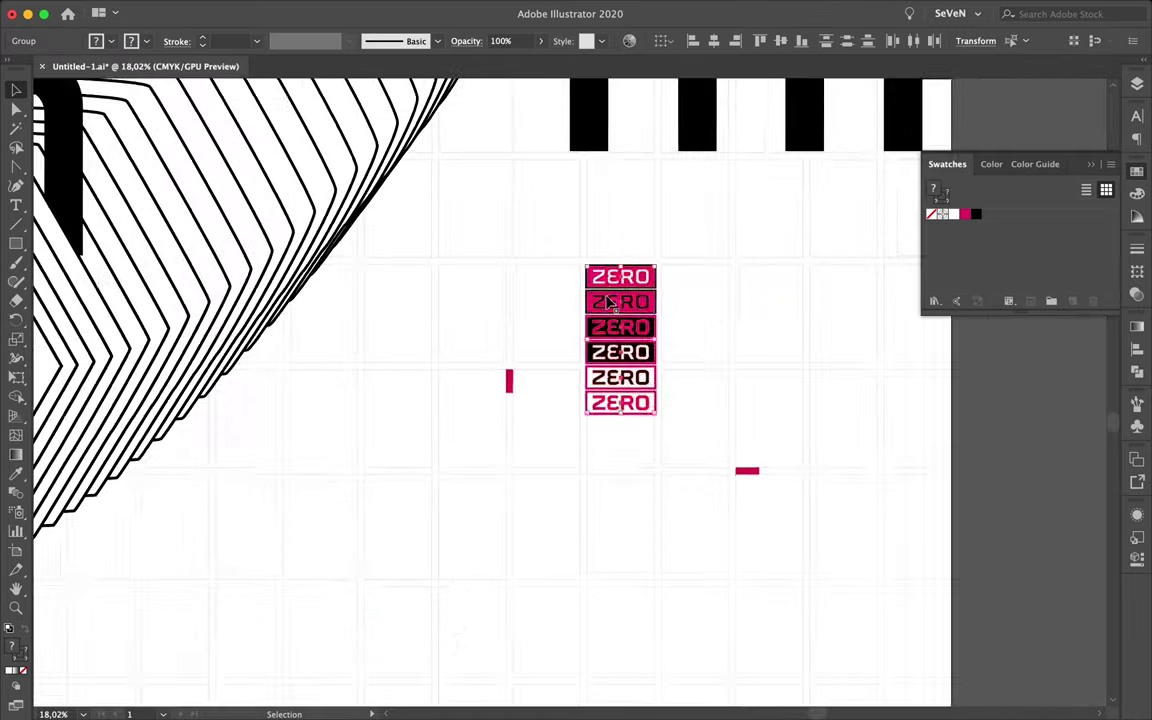
{"action": "scroll", "coordinate": [473, 275], "scroll_direction": "down", "scroll_amount": 2}
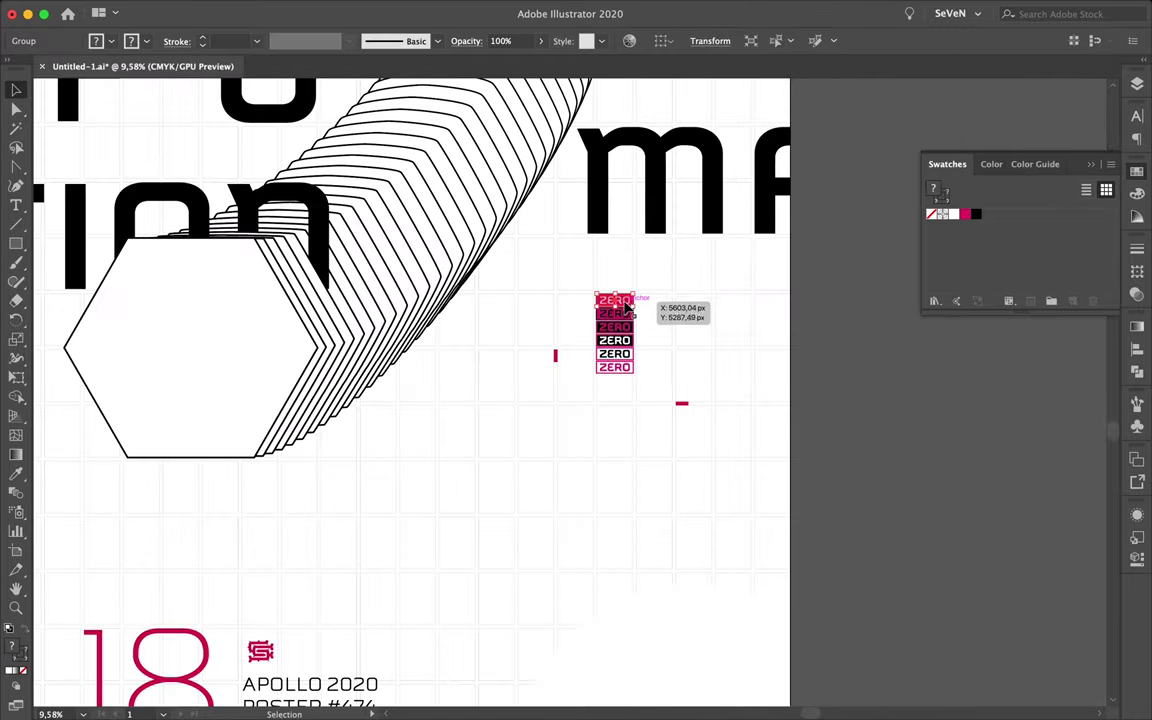
{"action": "scroll", "coordinate": [625, 293], "scroll_direction": "up", "scroll_amount": 3}
Pull a vertical ZERO tag copy onto the tube and lower it in Layers.
{"action": "left_click_drag", "start_coordinate": [761, 390], "coordinate": [437, 257]}
{"action": "left_click_drag", "start_coordinate": [443, 190], "coordinate": [380, 198]}
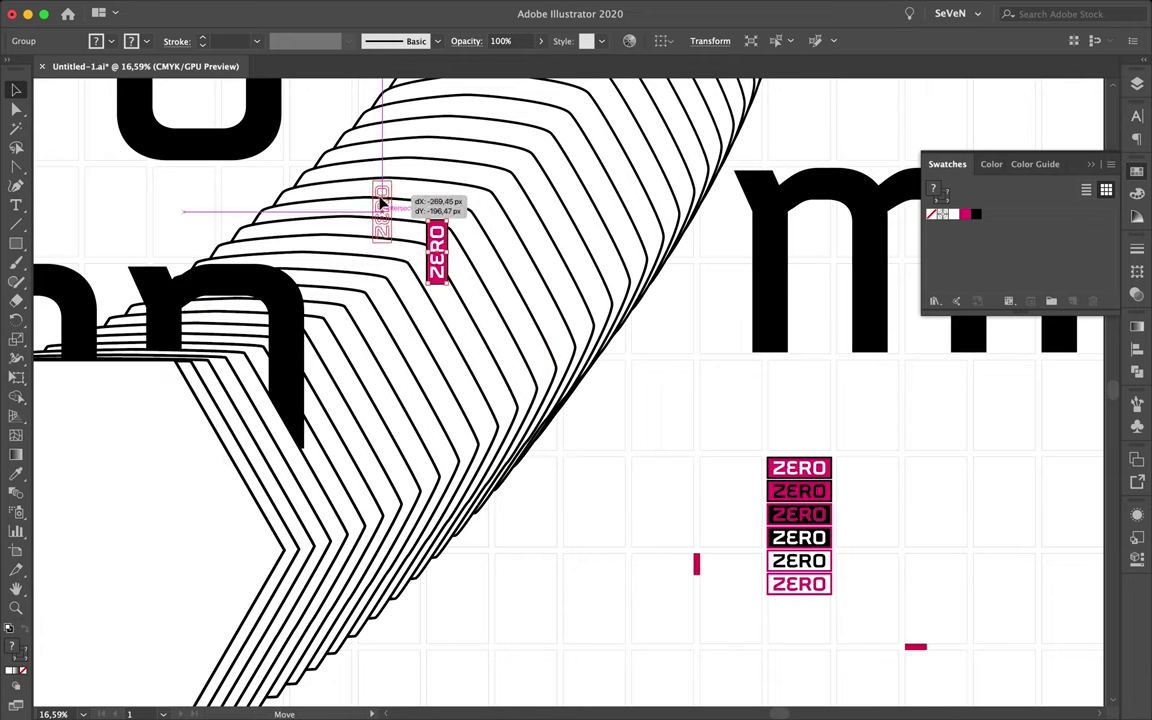
{"action": "left_click", "coordinate": [1137, 84]}
{"action": "left_click", "coordinate": [975, 116]}
{"action": "scroll", "coordinate": [1048, 248], "scroll_direction": "down", "scroll_amount": 3}
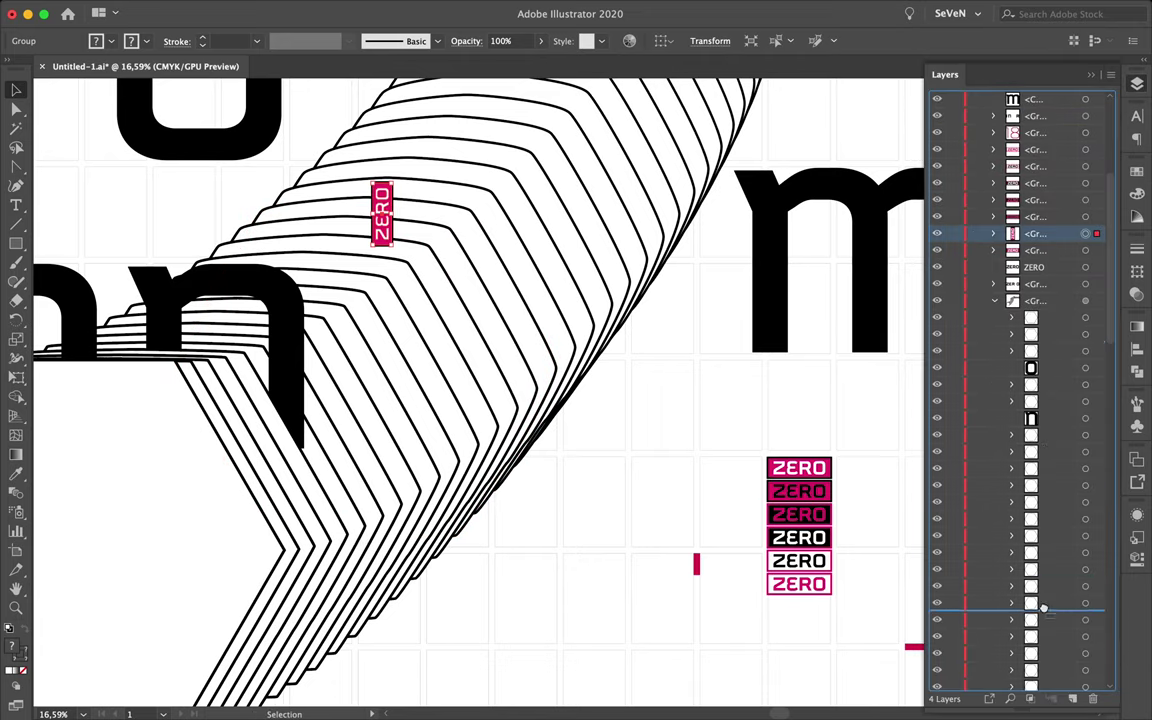
{"action": "left_click_drag", "start_coordinate": [1043, 607], "coordinate": [1055, 543]}
Place another ZERO tag copy along the tube's upper edge.
{"action": "left_click", "coordinate": [1059, 570]}
{"action": "key", "text": "super+minus"}
{"action": "left_click_drag", "start_coordinate": [274, 302], "coordinate": [404, 222]}
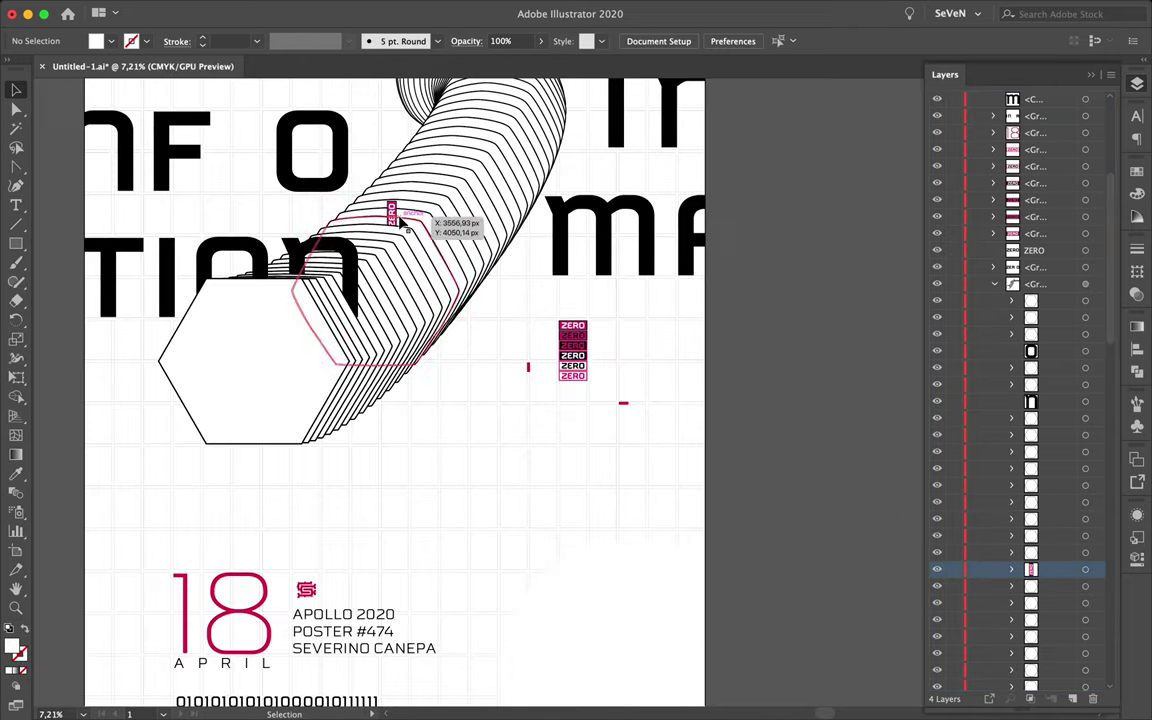
{"action": "left_click_drag", "start_coordinate": [563, 163], "coordinate": [563, 163]}
{"action": "scroll", "coordinate": [563, 163], "scroll_direction": "up", "scroll_amount": 5}
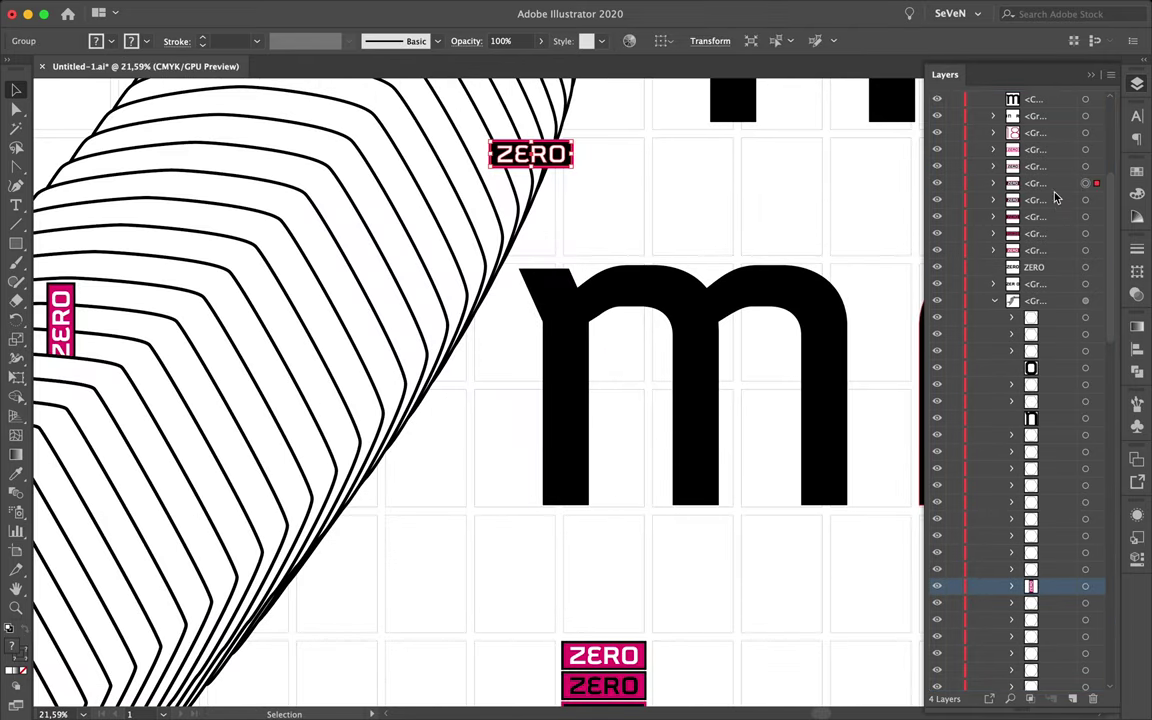
{"action": "scroll", "coordinate": [1050, 400], "scroll_direction": "down", "scroll_amount": 3}
{"action": "scroll", "coordinate": [1040, 600], "scroll_direction": "down", "scroll_amount": 3}
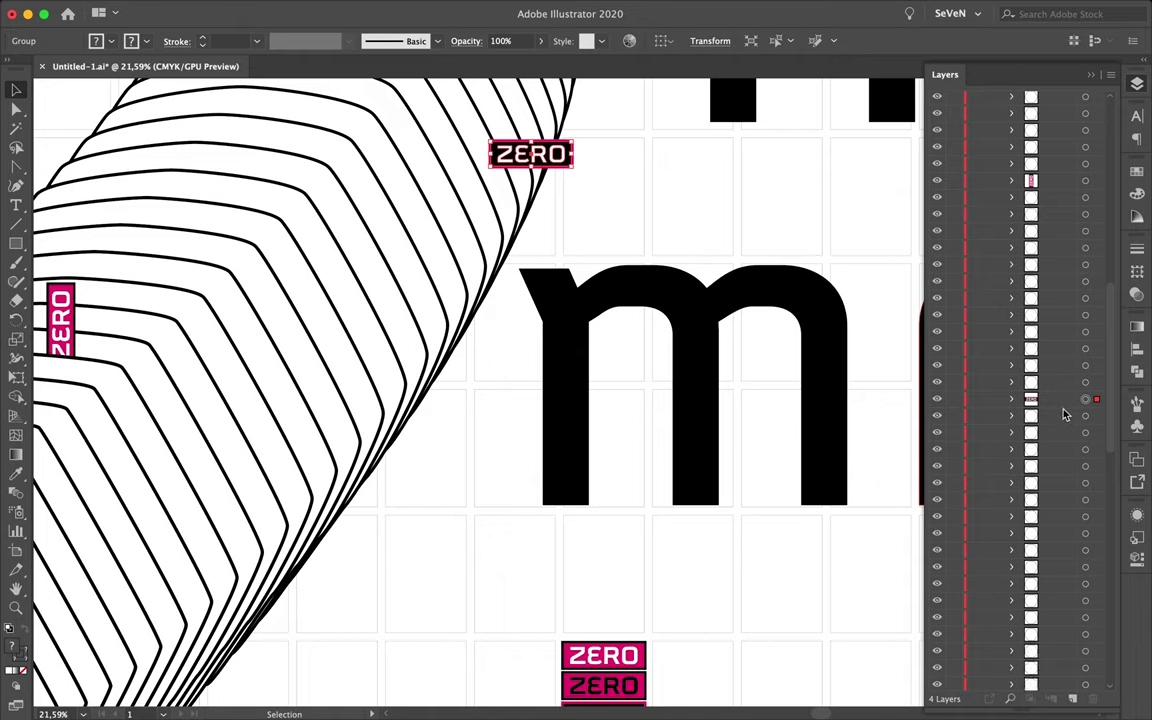
Reorder the ZERO tags in Layers and reposition a hexagon inside the tube group.
{"action": "left_click_drag", "start_coordinate": [1064, 524], "coordinate": [1066, 578]}
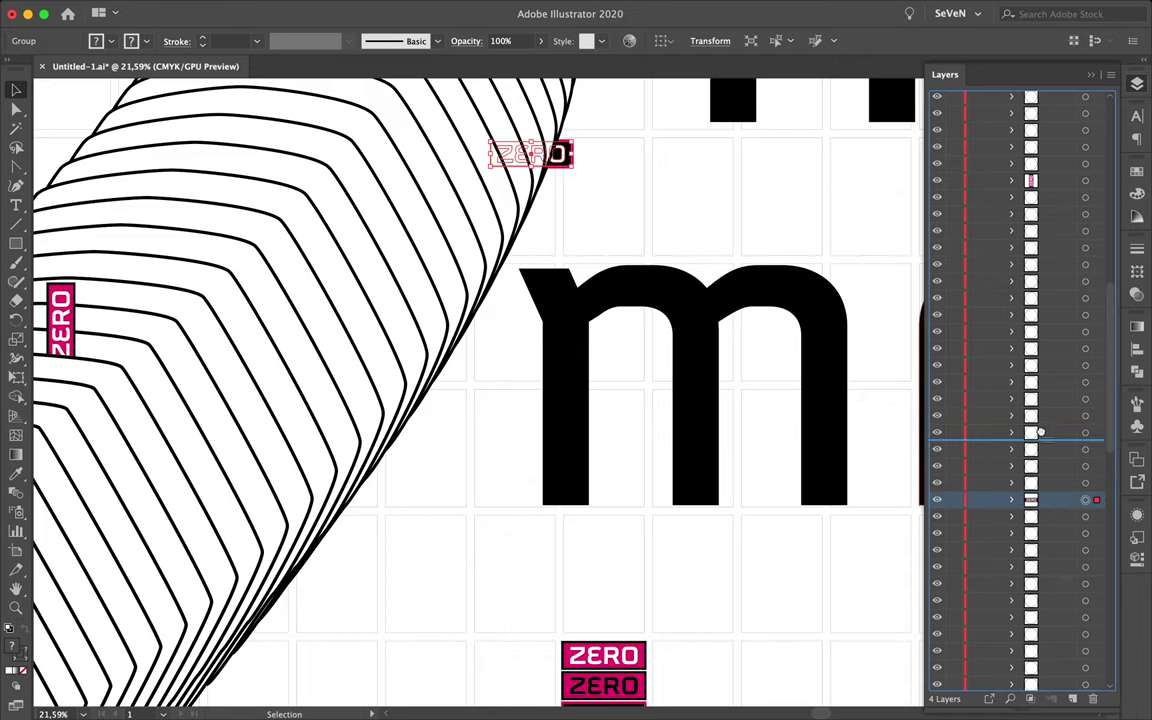
{"action": "left_click_drag", "start_coordinate": [1048, 496], "coordinate": [1023, 410]}
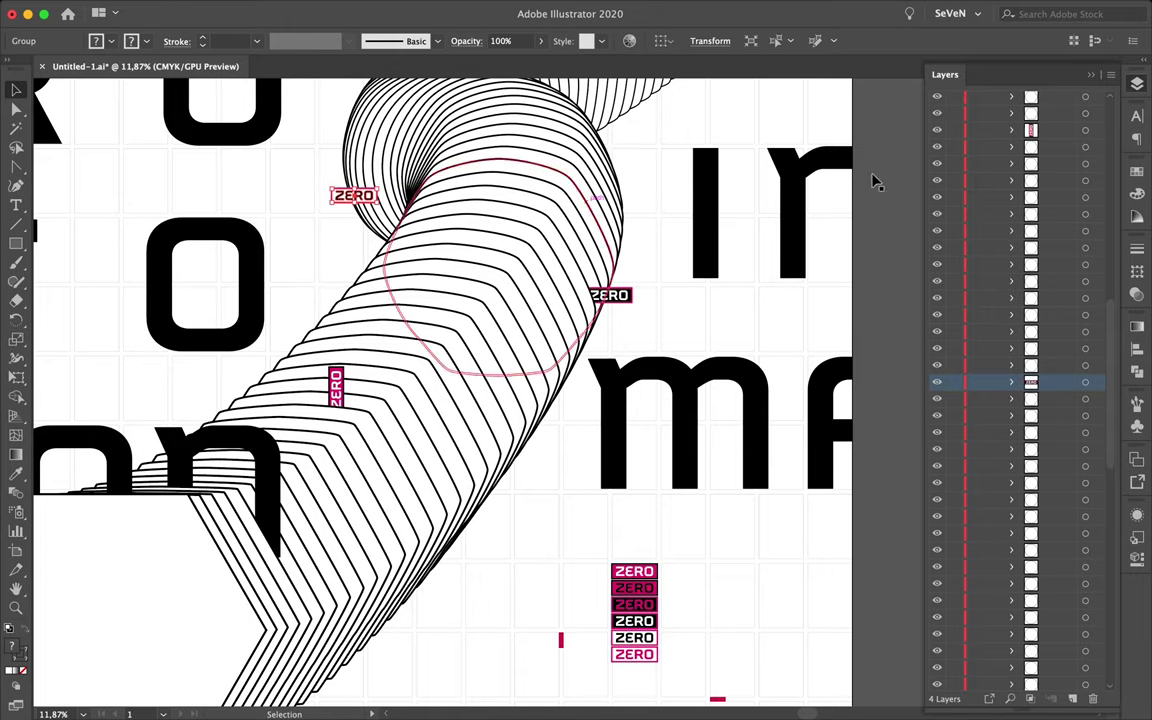
{"action": "left_click", "coordinate": [1085, 650]}
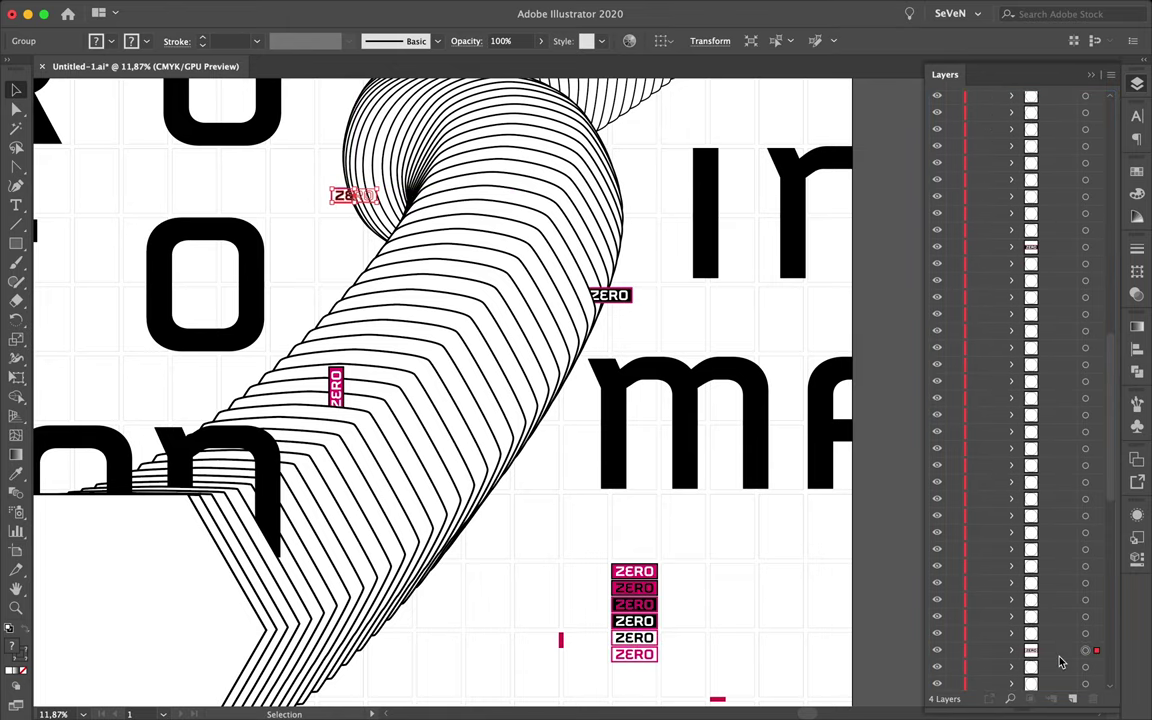
{"action": "mouse_move", "coordinate": [1068, 657]}
{"action": "left_mouse_down"}
{"action": "mouse_move", "coordinate": [1036, 398]}
{"action": "mouse_move", "coordinate": [1061, 495]}
{"action": "mouse_move", "coordinate": [1052, 462]}
{"action": "left_mouse_up"}
{"action": "scroll", "coordinate": [409, 154], "scroll_direction": "up", "scroll_amount": 5}
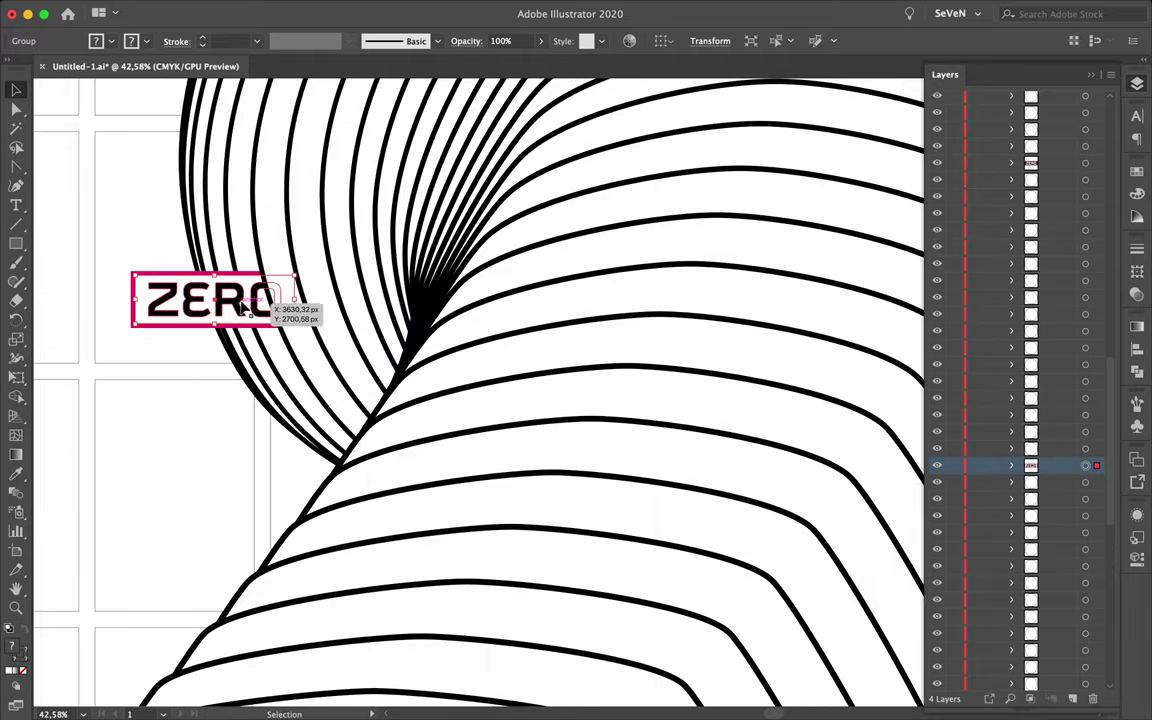
{"action": "scroll", "coordinate": [243, 306], "scroll_direction": "down", "scroll_amount": 5}
{"action": "double_click", "coordinate": [198, 378]}
{"action": "mouse_move", "coordinate": [270, 599]}
{"action": "left_mouse_down"}
{"action": "mouse_move", "coordinate": [284, 540]}
{"action": "mouse_move", "coordinate": [436, 330]}
{"action": "left_mouse_up"}
Give one hexagon in the tube a thick black stroke with the Eyedropper.
{"action": "scroll", "coordinate": [328, 547], "scroll_direction": "down", "scroll_amount": 1}
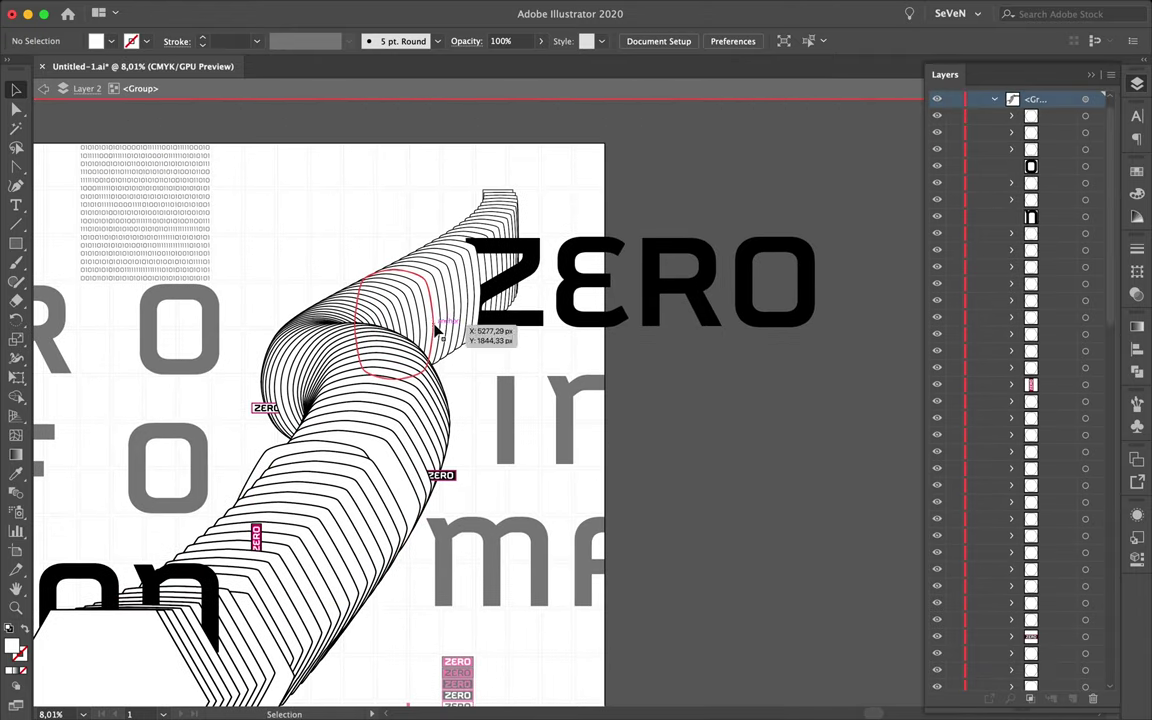
{"action": "left_click_drag", "start_coordinate": [503, 230], "coordinate": [500, 232]}
{"action": "scroll", "coordinate": [481, 360], "scroll_direction": "down", "scroll_amount": 2}
{"action": "left_click", "coordinate": [386, 424]}
{"action": "key", "text": "i"}
{"action": "left_click", "coordinate": [268, 448]}
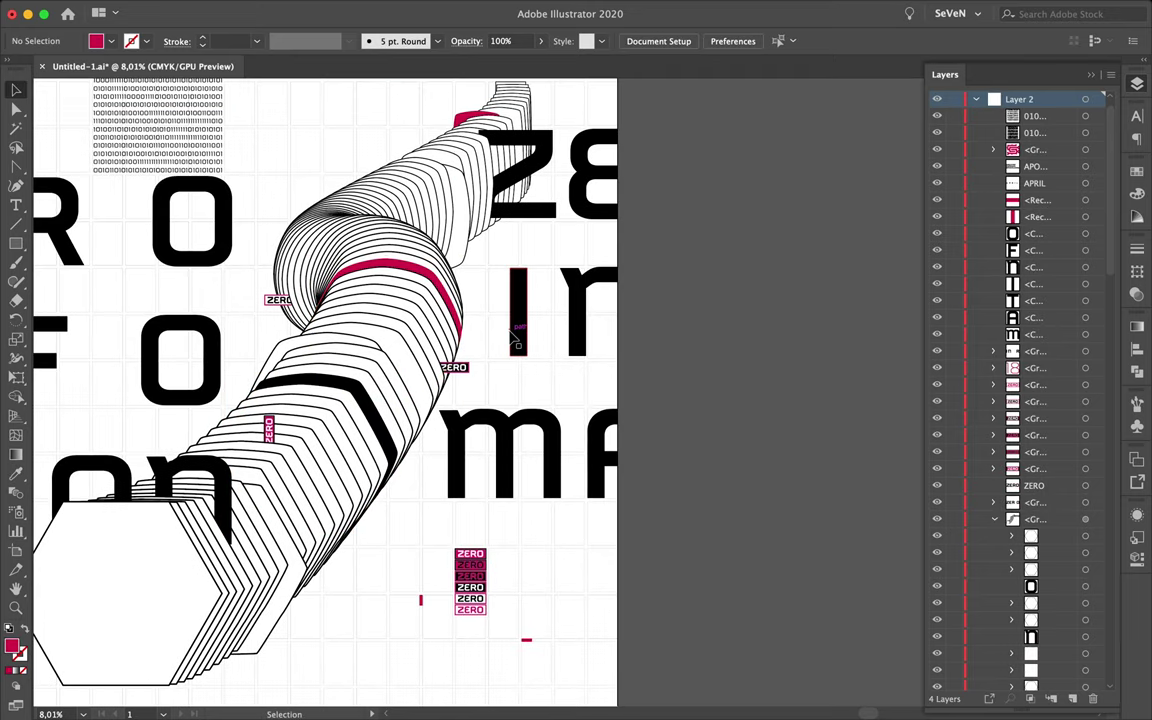
Isolate the blended tube and sample thick strokes onto more of its hexagons, then exit.
{"action": "scroll", "coordinate": [510, 334], "scroll_direction": "left", "scroll_amount": 5}
{"action": "left_click", "coordinate": [437, 608]}
{"action": "double_click", "coordinate": [437, 608]}
{"action": "key", "text": "i"}
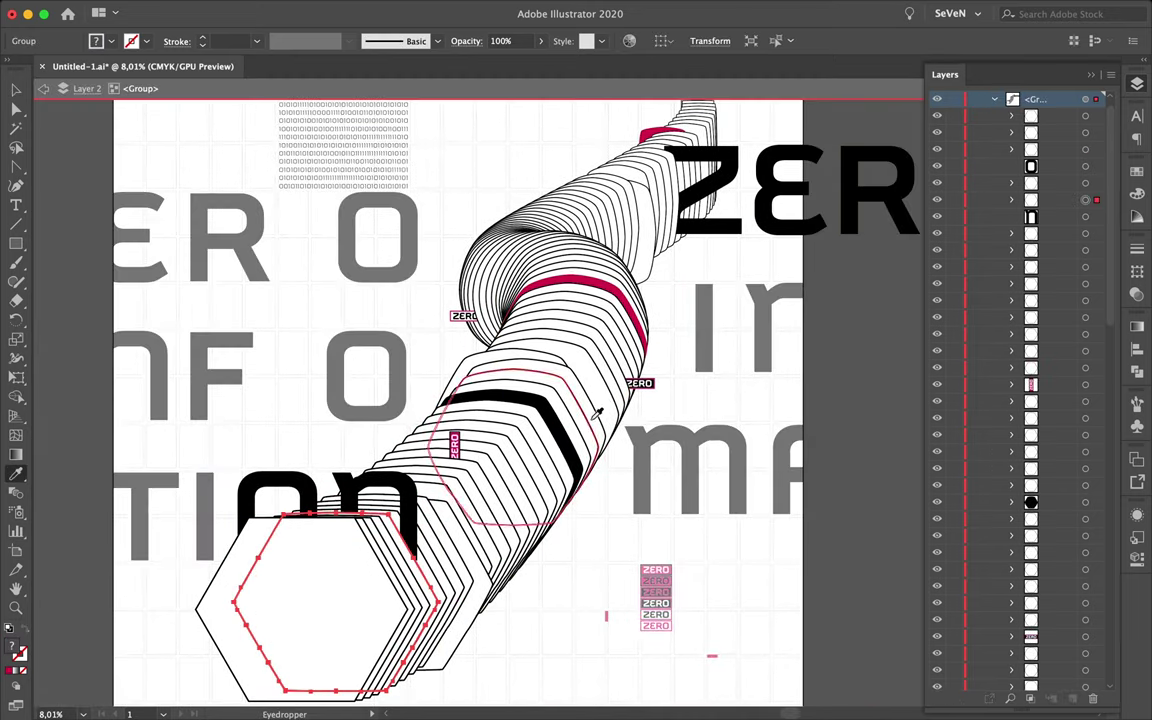
{"action": "key", "text": "Escape"}
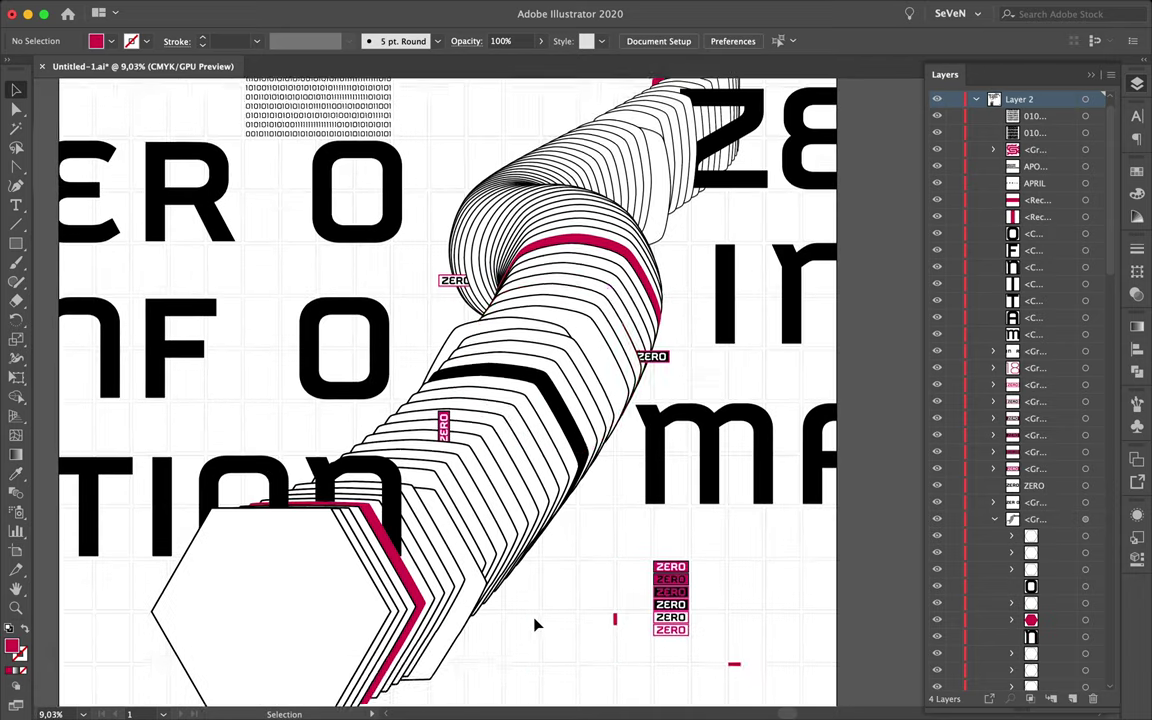
{"action": "scroll", "coordinate": [480, 555], "scroll_direction": "up", "scroll_amount": 2}
{"action": "scroll", "coordinate": [660, 396], "scroll_direction": "down", "scroll_amount": 1}
{"action": "scroll", "coordinate": [459, 414], "scroll_direction": "down", "scroll_amount": 4}
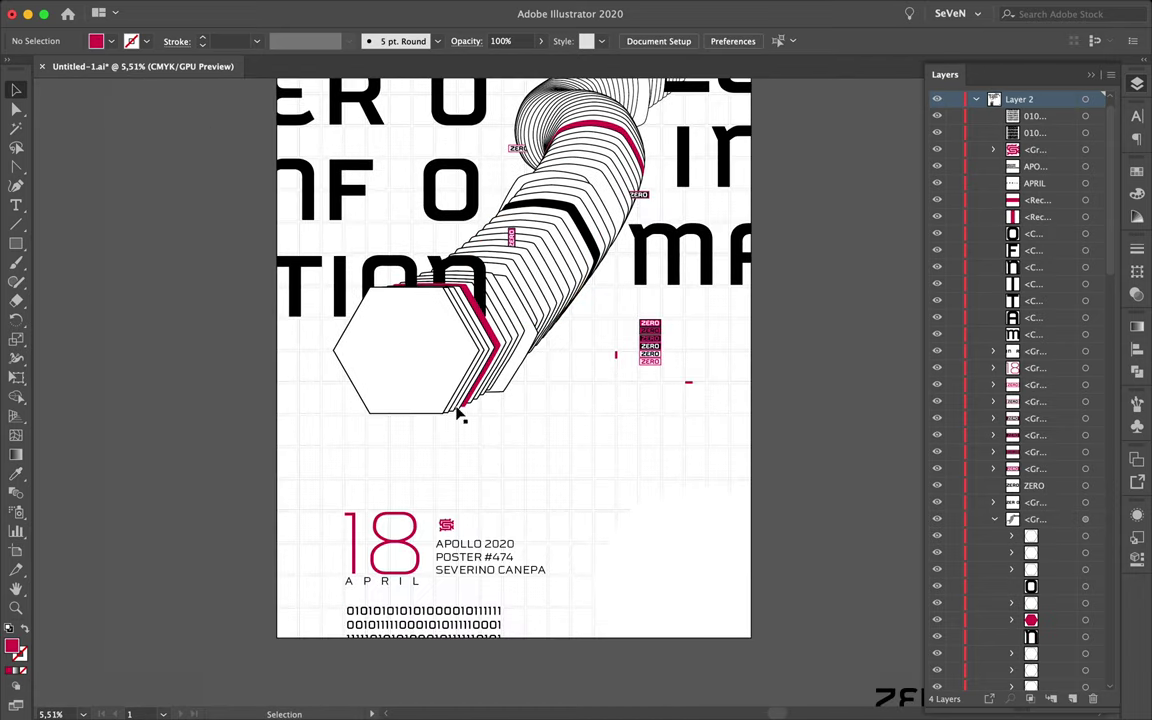
Draw a stepped pen path from the poster's bottom edge up and left to the end hexagon.
{"action": "left_click", "coordinate": [572, 646]}
{"action": "left_click", "coordinate": [572, 477]}
{"action": "left_click", "coordinate": [412, 477]}
{"action": "left_click", "coordinate": [412, 361]}
{"action": "key", "text": "a"}
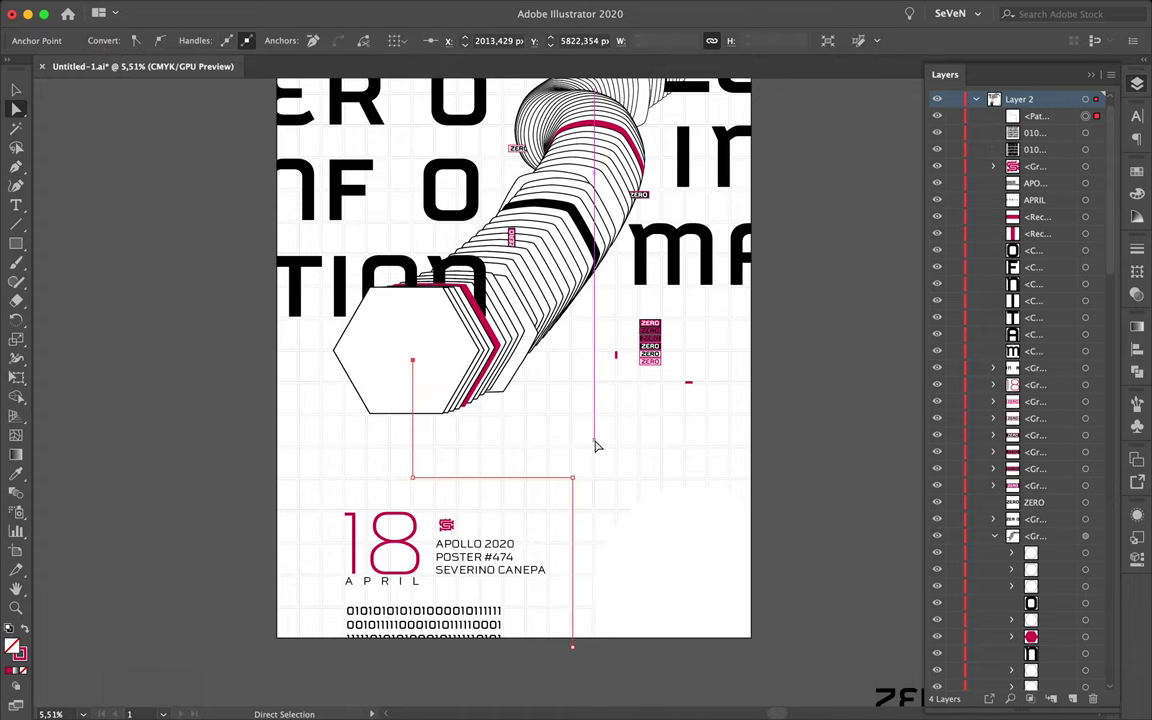
Give the path a 160 px dashed stroke, then make Layer 4 the active layer.
{"action": "left_click", "coordinate": [1137, 248]}
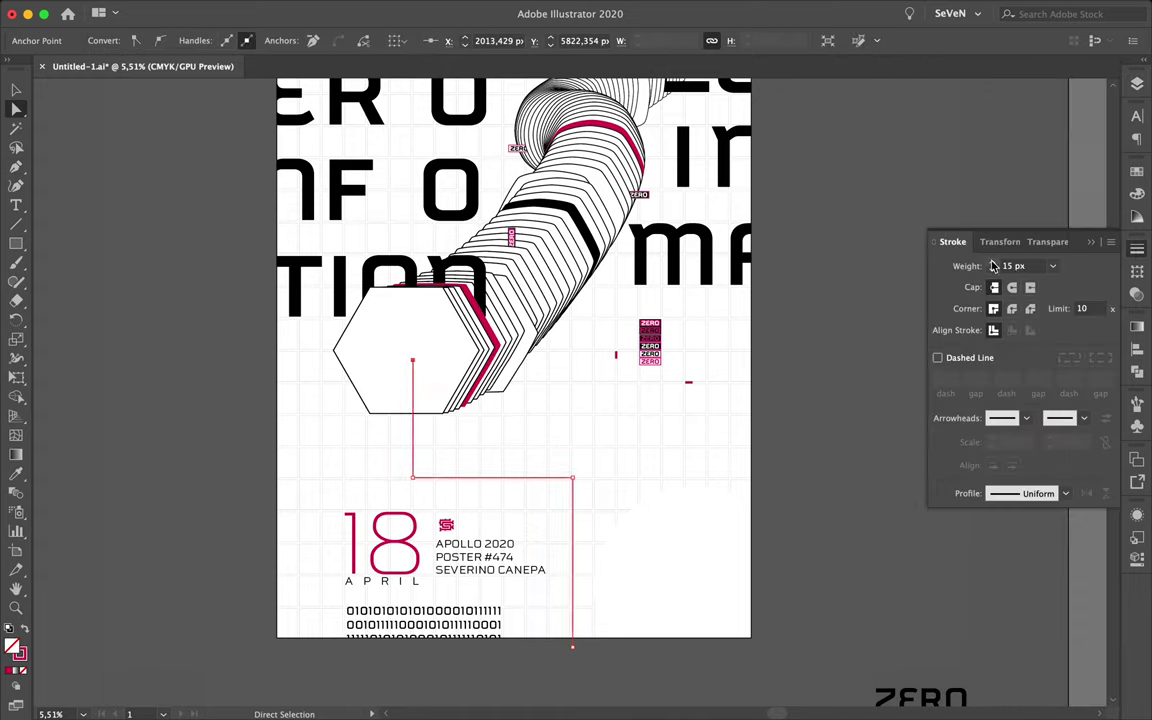
{"action": "key", "text": "v"}
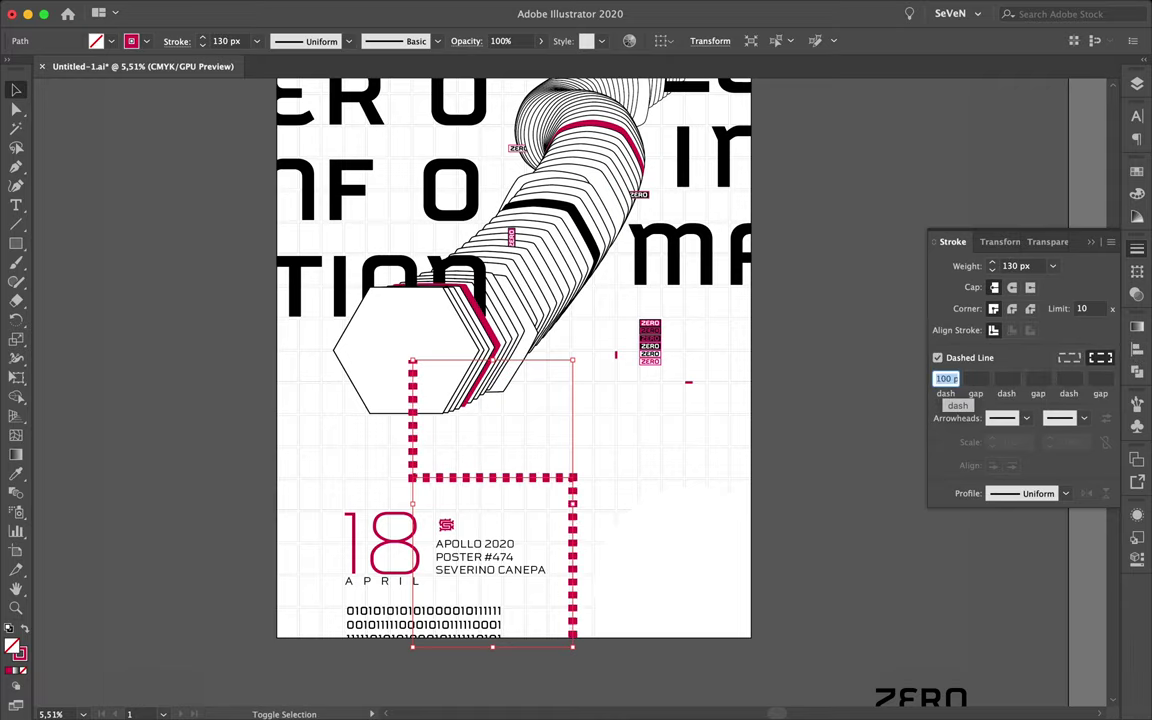
{"action": "left_click", "coordinate": [992, 270]}
{"action": "key", "text": "F7"}
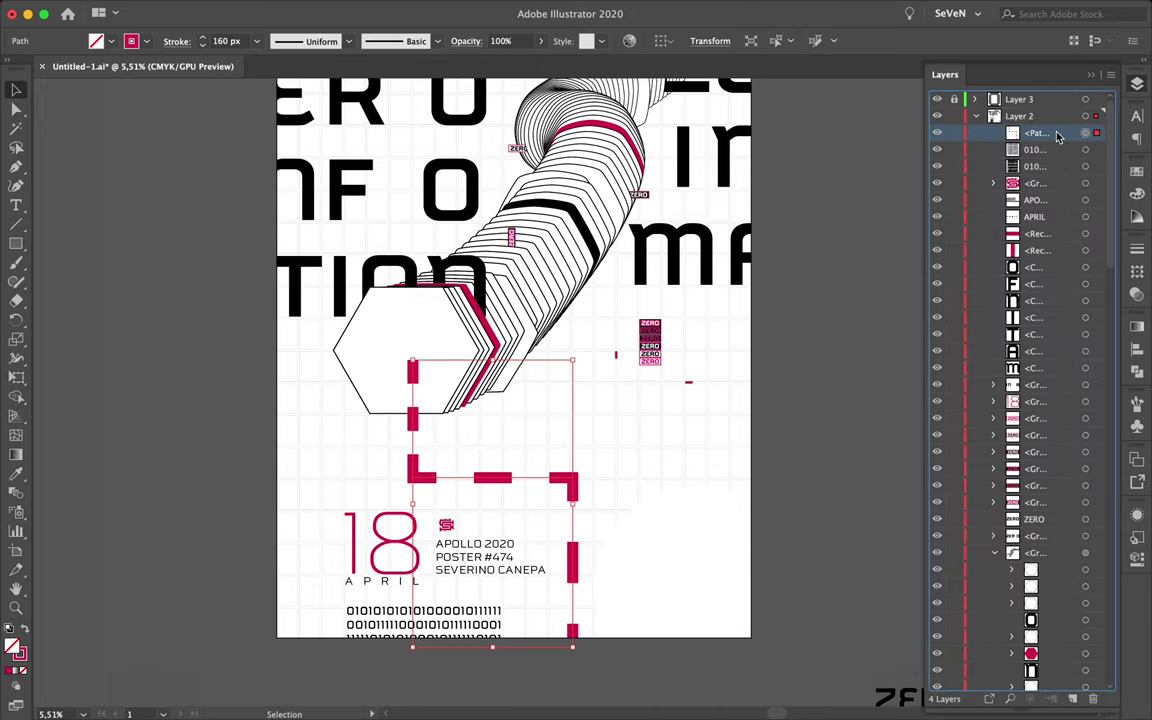
{"action": "left_click", "coordinate": [975, 116]}
{"action": "left_click", "coordinate": [769, 381]}
{"action": "scroll", "coordinate": [769, 381], "scroll_direction": "up", "scroll_amount": 3}
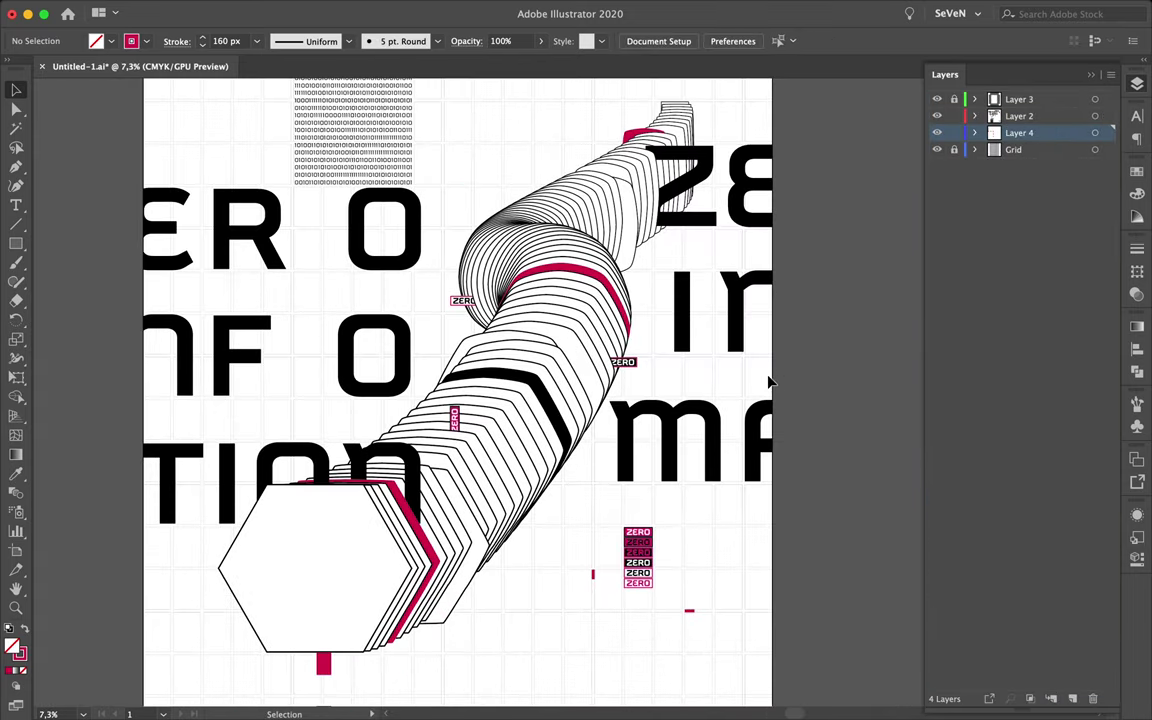
Draw thin crimson bar rectangles along the poster's top and left edges.
{"action": "scroll", "coordinate": [769, 381], "scroll_direction": "up", "scroll_amount": 3}
{"action": "scroll", "coordinate": [769, 381], "scroll_direction": "left", "scroll_amount": 2}
{"action": "key", "text": "m"}
{"action": "left_click_drag", "start_coordinate": [830, 135], "coordinate": [836, 140]}
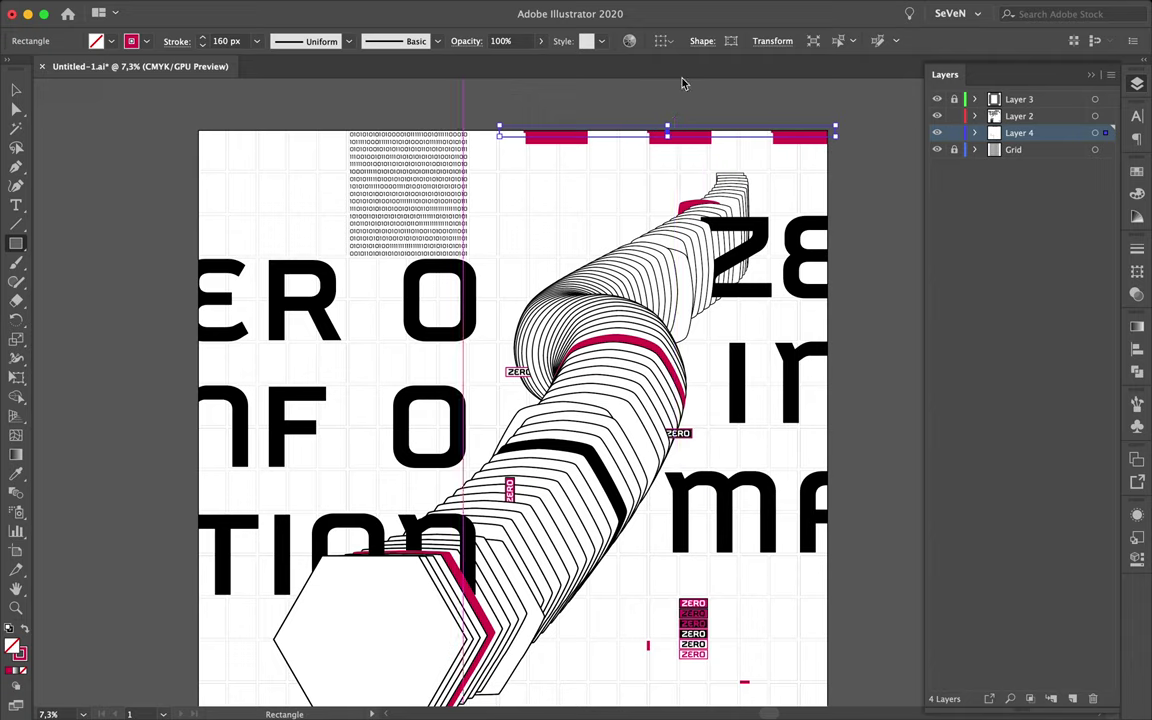
{"action": "key", "text": "v"}
{"action": "left_click", "coordinate": [651, 154]}
{"action": "scroll", "coordinate": [651, 154], "scroll_direction": "down", "scroll_amount": 3}
{"action": "left_click_drag", "start_coordinate": [421, 604], "coordinate": [421, 604]}
{"action": "key", "text": "v"}
{"action": "left_click", "coordinate": [445, 470]}
{"action": "scroll", "coordinate": [445, 470], "scroll_direction": "up", "scroll_amount": 3}
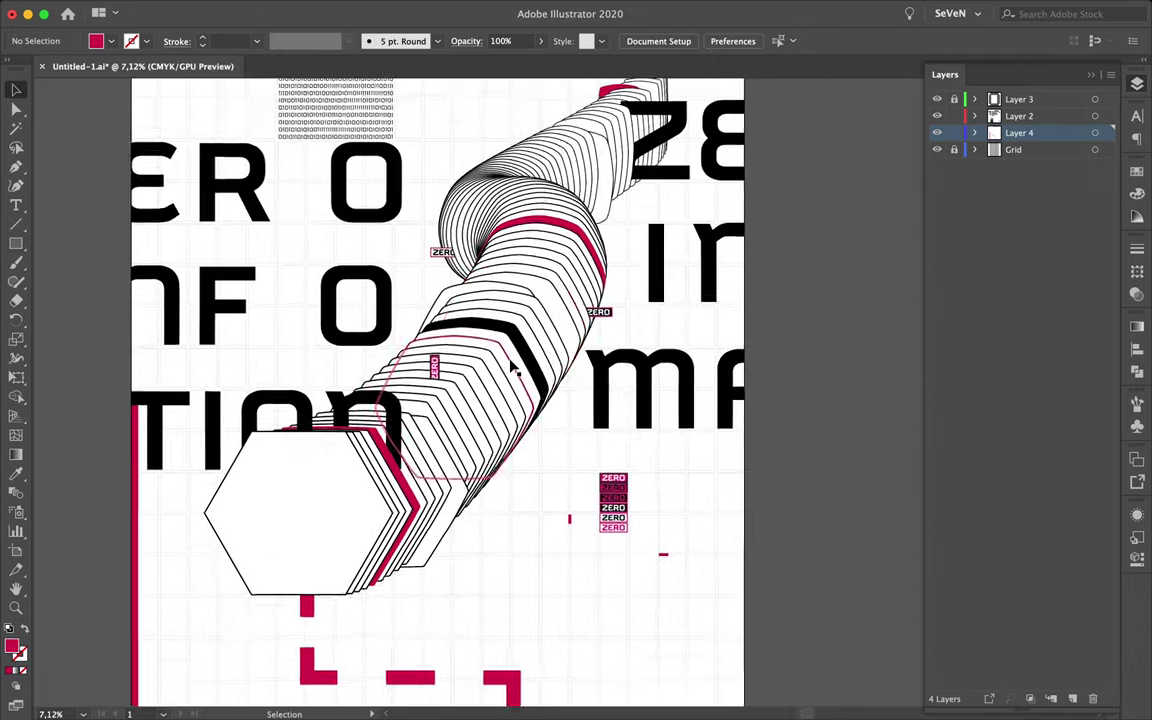
Make the INFO O and TION o crimson, and expand the ZERO word into shapes.
{"action": "double_click", "coordinate": [355, 315]}
{"action": "left_click", "coordinate": [537, 333]}
{"action": "key", "text": "Escape"}
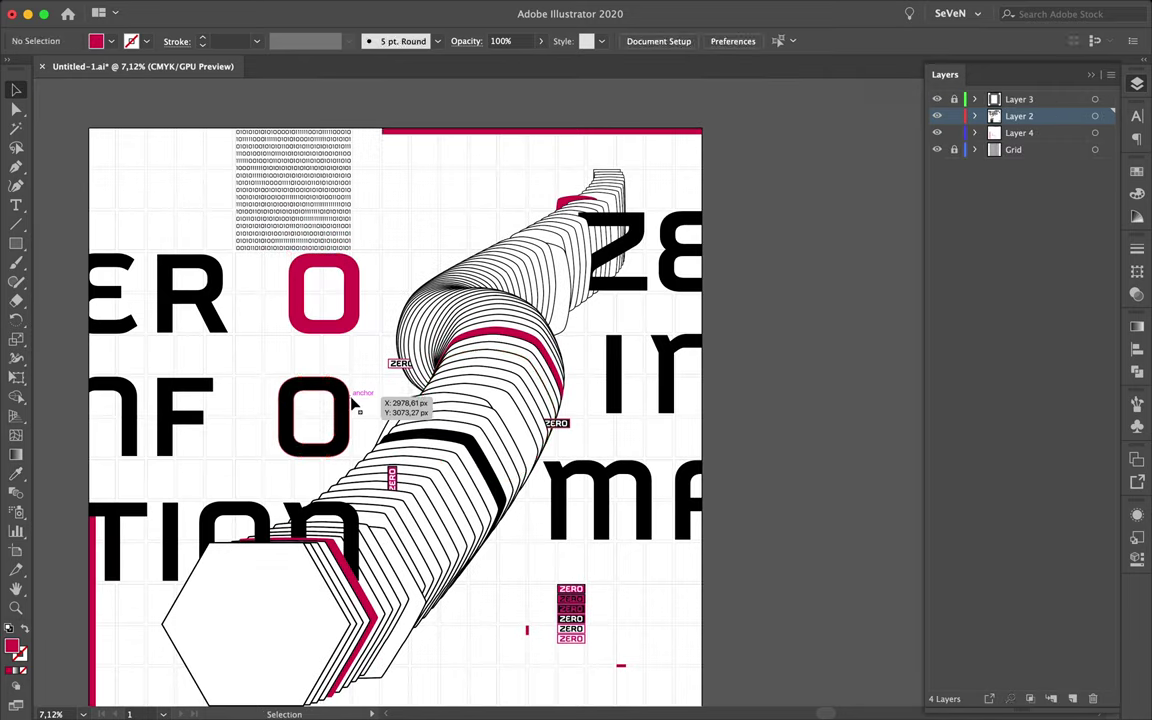
{"action": "double_click", "coordinate": [370, 583]}
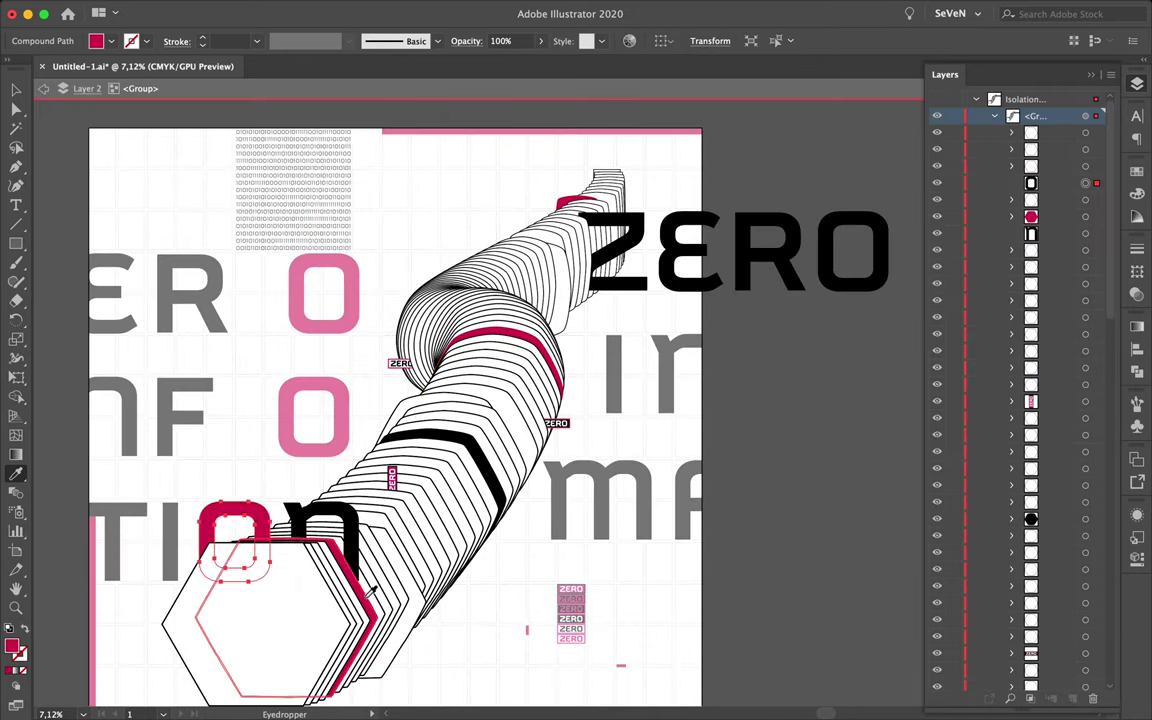
{"action": "key", "text": "Escape"}
{"action": "scroll", "coordinate": [484, 633], "scroll_direction": "down", "scroll_amount": 2}
{"action": "key", "text": "ctrl+v"}
{"action": "left_click", "coordinate": [195, 8]}
{"action": "left_click", "coordinate": [205, 184]}
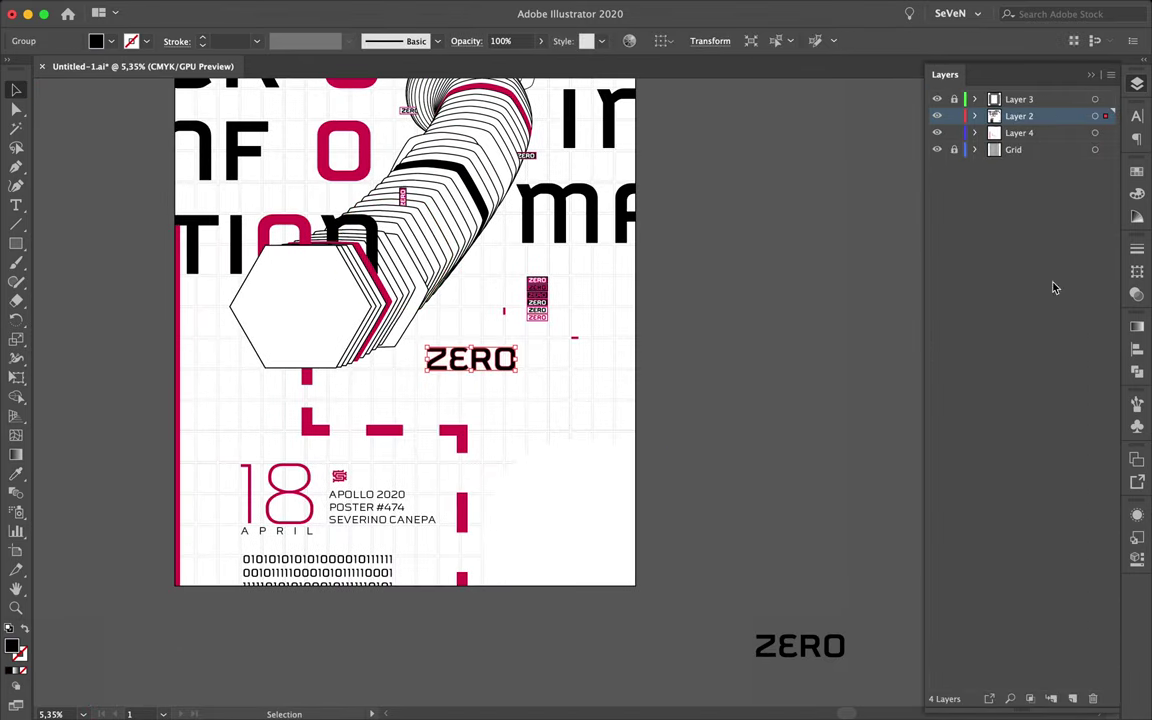
Give the ZERO word a 13 px stroke and no fill.
{"action": "left_click", "coordinate": [1137, 248]}
{"action": "left_click", "coordinate": [993, 264]}
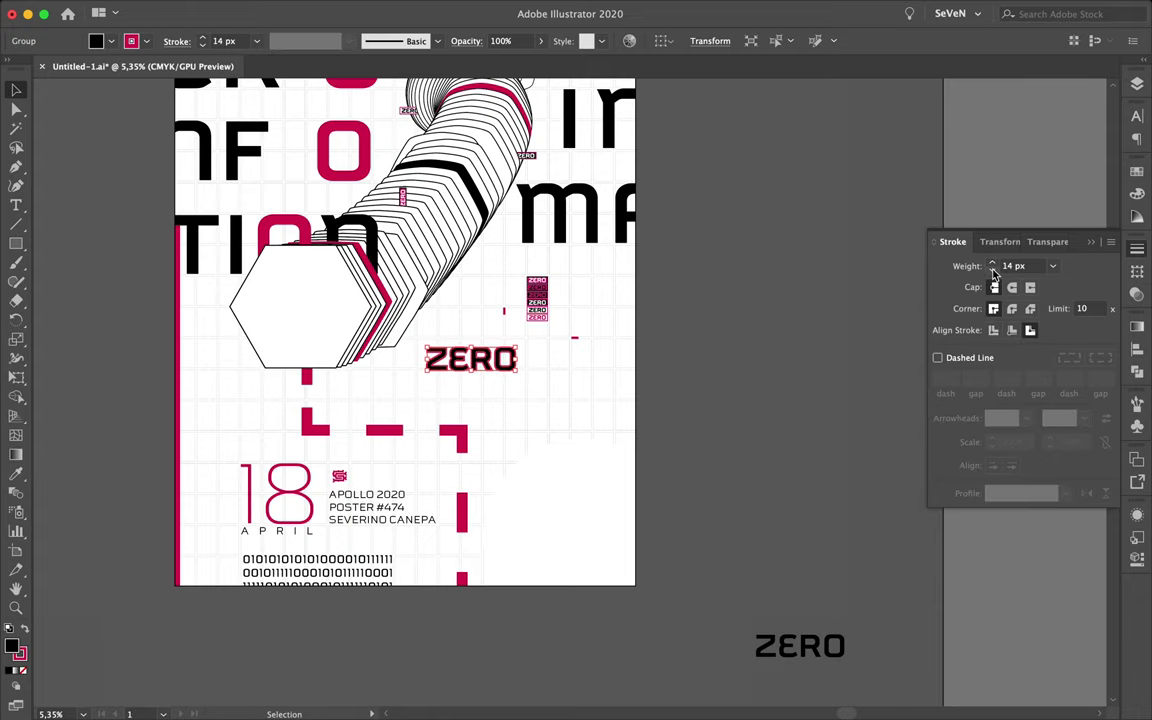
{"action": "left_click", "coordinate": [1137, 170]}
{"action": "left_click", "coordinate": [933, 216]}
{"action": "scroll", "coordinate": [622, 314], "scroll_direction": "up", "scroll_amount": 5}
{"action": "left_click", "coordinate": [976, 214]}
{"action": "key", "text": "ctrl+z"}
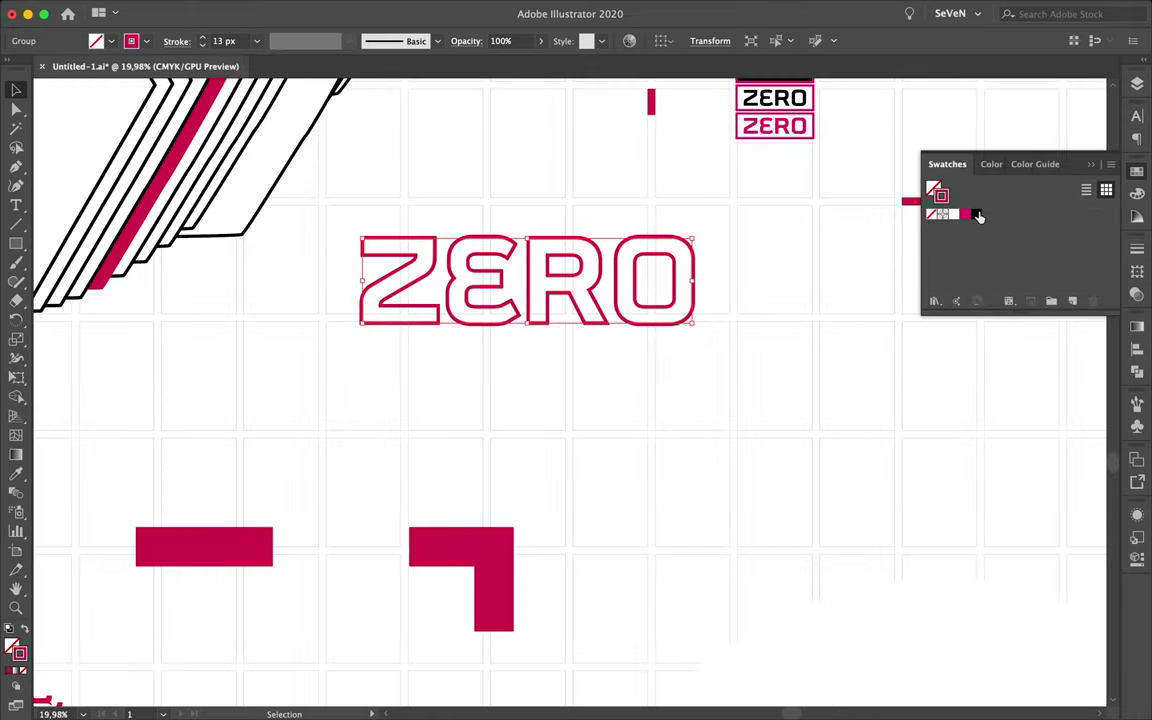
{"action": "scroll", "coordinate": [751, 314], "scroll_direction": "down", "scroll_amount": 3}
Place outlined ZERO copies beside the small ZERO stack and at the poster's left edge.
{"action": "left_click_drag", "start_coordinate": [694, 288], "coordinate": [733, 309]}
{"action": "scroll", "coordinate": [733, 309], "scroll_direction": "down", "scroll_amount": 2}
{"action": "mouse_move", "coordinate": [617, 283]}
{"action": "left_mouse_down"}
{"action": "mouse_move", "coordinate": [735, 291]}
{"action": "mouse_move", "coordinate": [783, 220]}
{"action": "mouse_move", "coordinate": [321, 298]}
{"action": "left_mouse_up"}
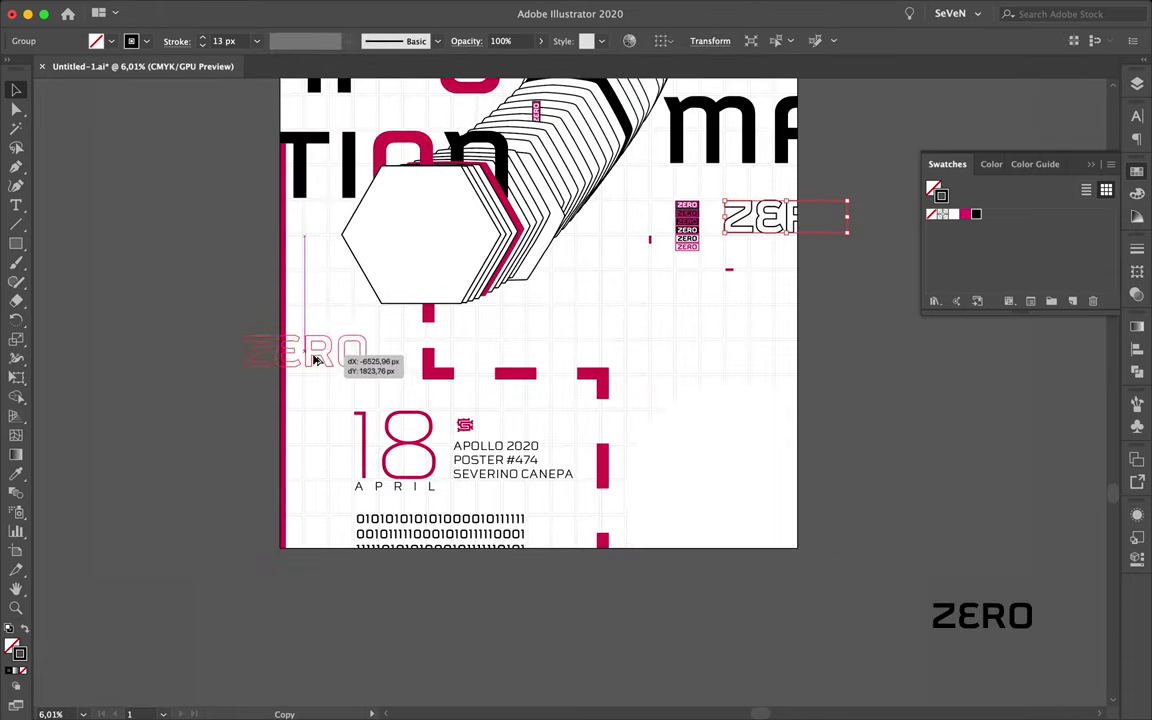
{"action": "scroll", "coordinate": [388, 332], "scroll_direction": "up", "scroll_amount": 5}
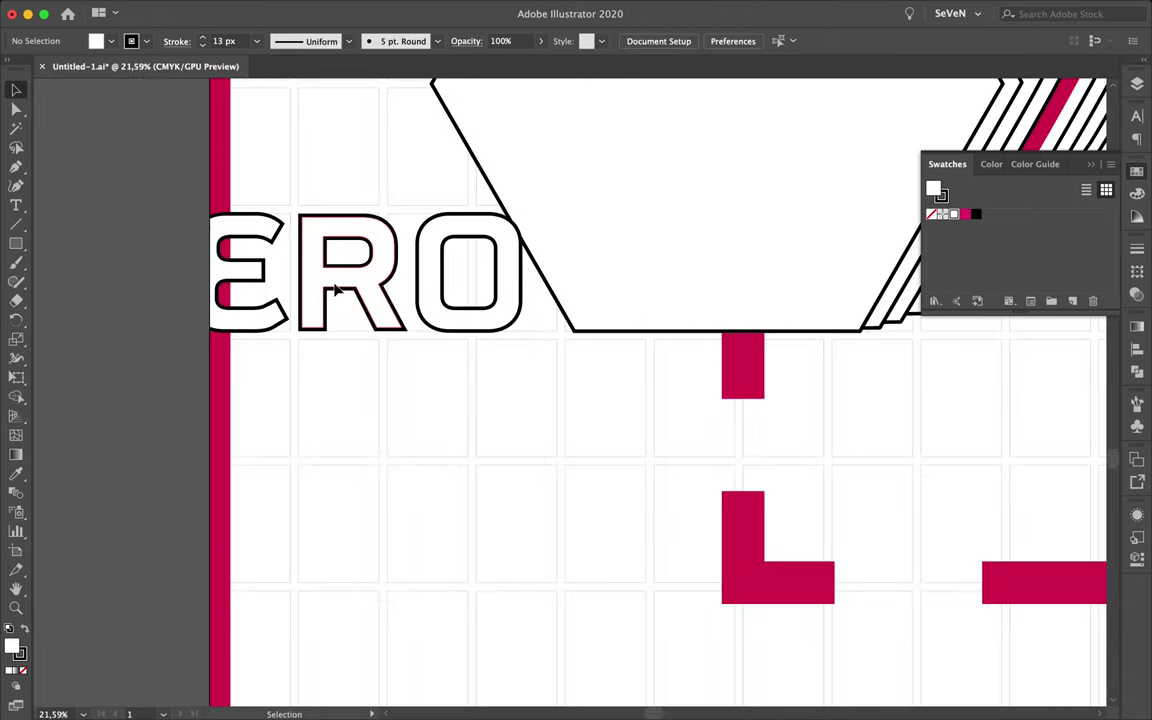
{"action": "scroll", "coordinate": [388, 332], "scroll_direction": "down", "scroll_amount": 4}
{"action": "left_click", "coordinate": [411, 391]}
{"action": "scroll", "coordinate": [716, 339], "scroll_direction": "down", "scroll_amount": 3}
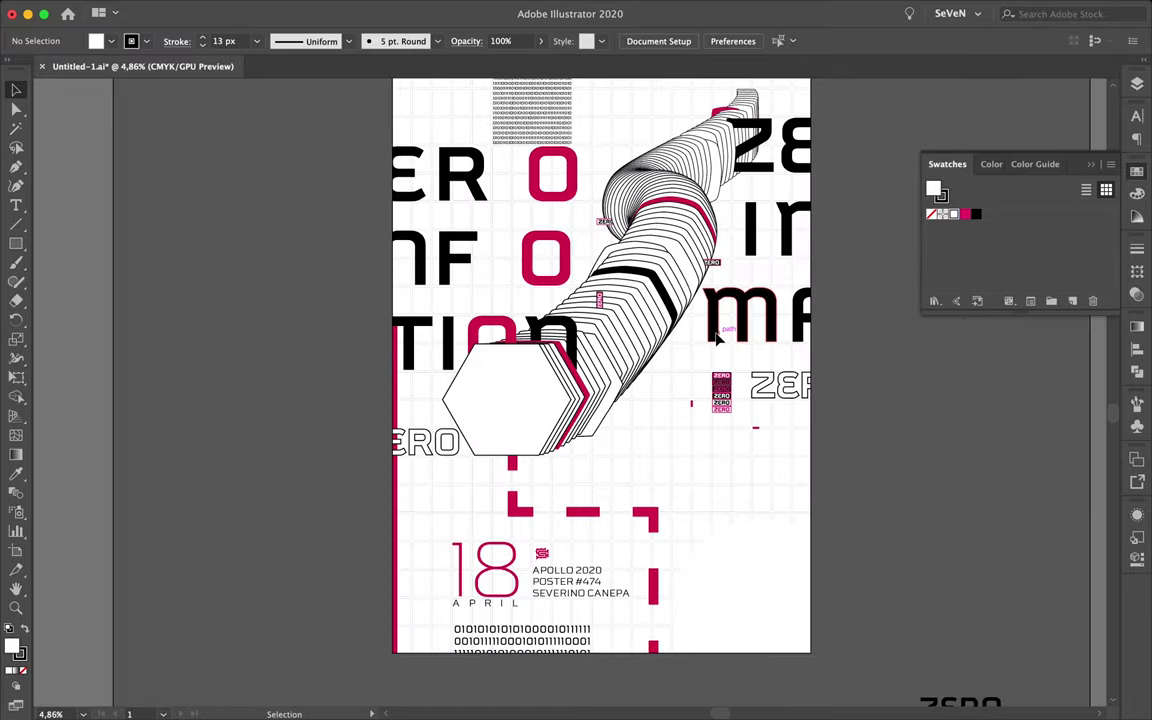
{"action": "scroll", "coordinate": [514, 188], "scroll_direction": "up", "scroll_amount": 4}
Draw thin crimson bars at the top left and beneath the In letters.
{"action": "key", "text": "m"}
{"action": "scroll", "coordinate": [514, 185], "scroll_direction": "up", "scroll_amount": 2}
{"action": "left_click_drag", "start_coordinate": [152, 168], "coordinate": [226, 177]}
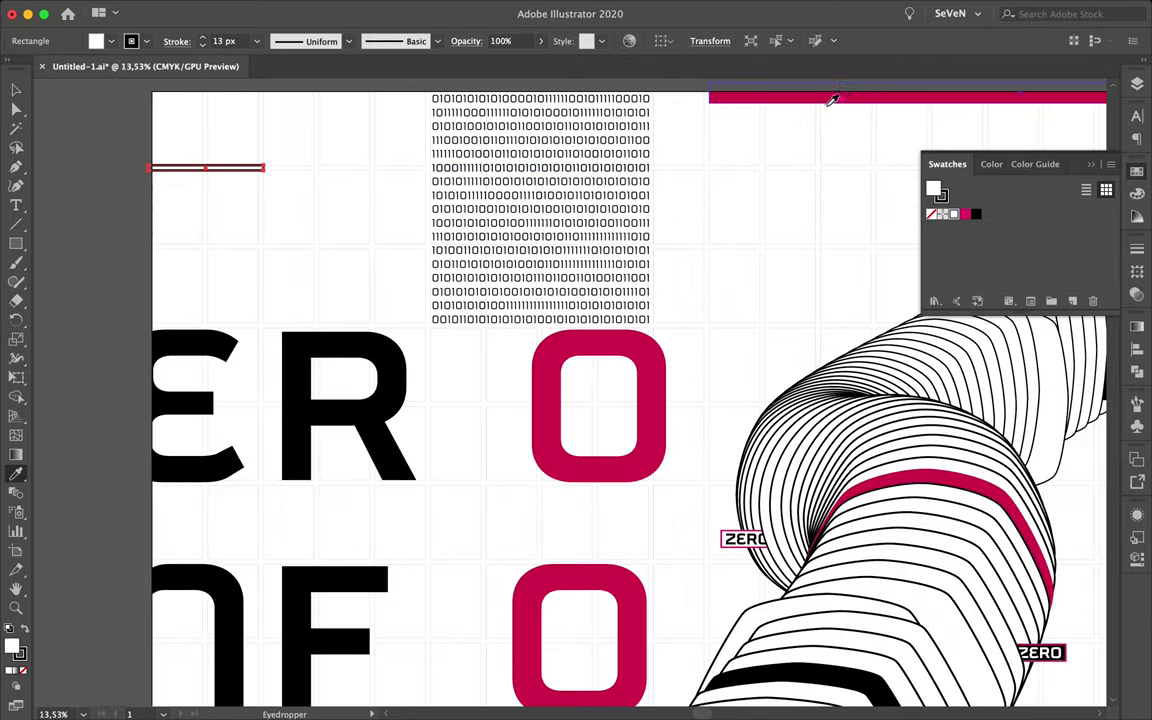
{"action": "scroll", "coordinate": [243, 250], "scroll_direction": "up", "scroll_amount": 4}
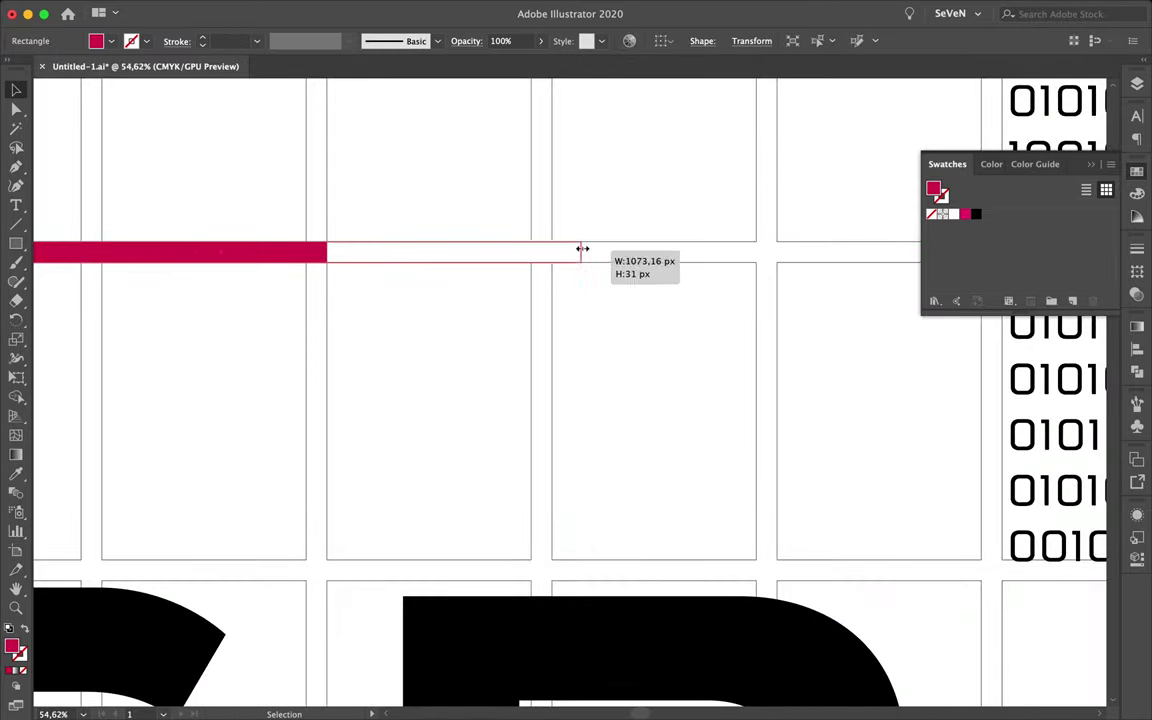
{"action": "scroll", "coordinate": [763, 244], "scroll_direction": "down", "scroll_amount": 3}
{"action": "scroll", "coordinate": [766, 272], "scroll_direction": "down", "scroll_amount": 2}
{"action": "scroll", "coordinate": [771, 257], "scroll_direction": "up", "scroll_amount": 4}
{"action": "left_click", "coordinate": [778, 376]}
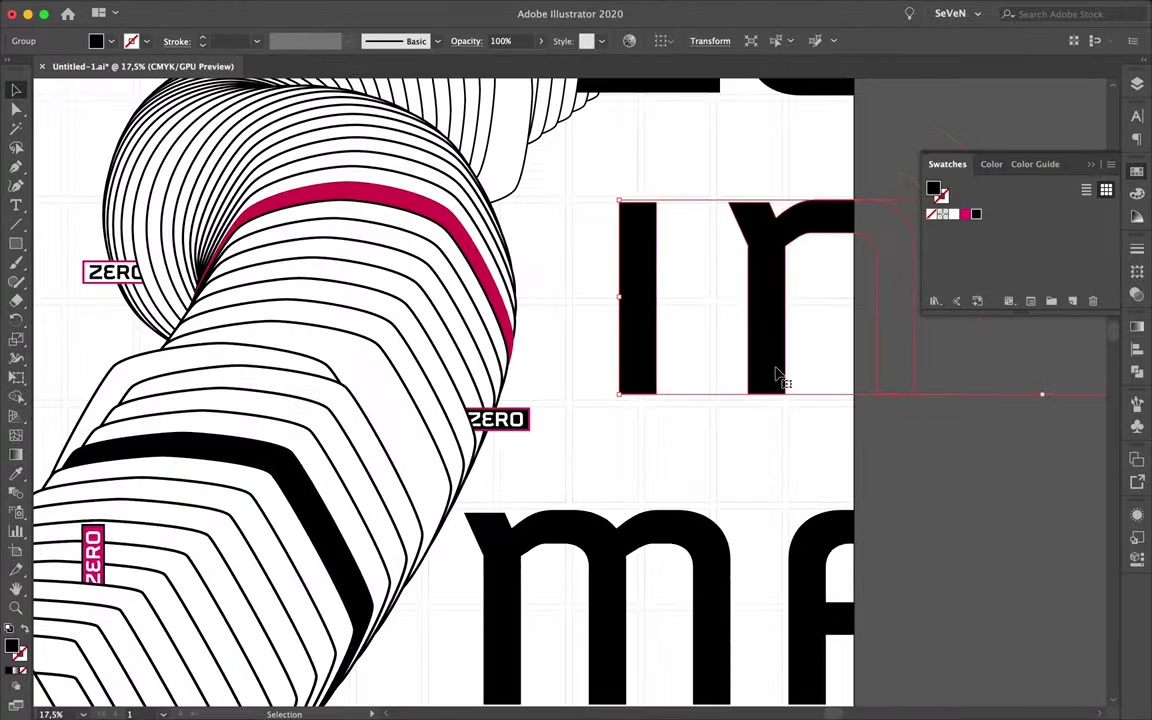
{"action": "scroll", "coordinate": [778, 376], "scroll_direction": "down", "scroll_amount": 2}
{"action": "scroll", "coordinate": [459, 406], "scroll_direction": "up", "scroll_amount": 2}
{"action": "left_click_drag", "start_coordinate": [465, 414], "coordinate": [885, 418]}
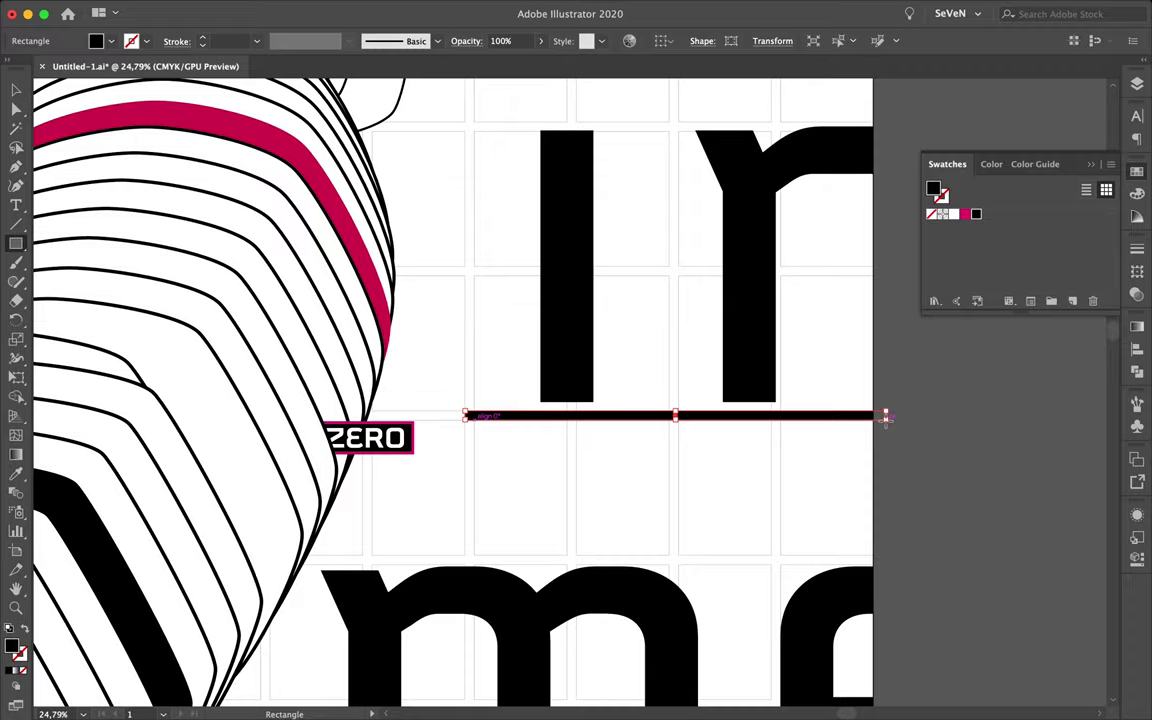
{"action": "left_click_drag", "start_coordinate": [885, 418], "coordinate": [885, 418]}
Move the rotated #474 text onto the poster's right edge as a vertical label.
{"action": "scroll", "coordinate": [774, 455], "scroll_direction": "down", "scroll_amount": 3}
{"action": "scroll", "coordinate": [380, 360], "scroll_direction": "down", "scroll_amount": 2}
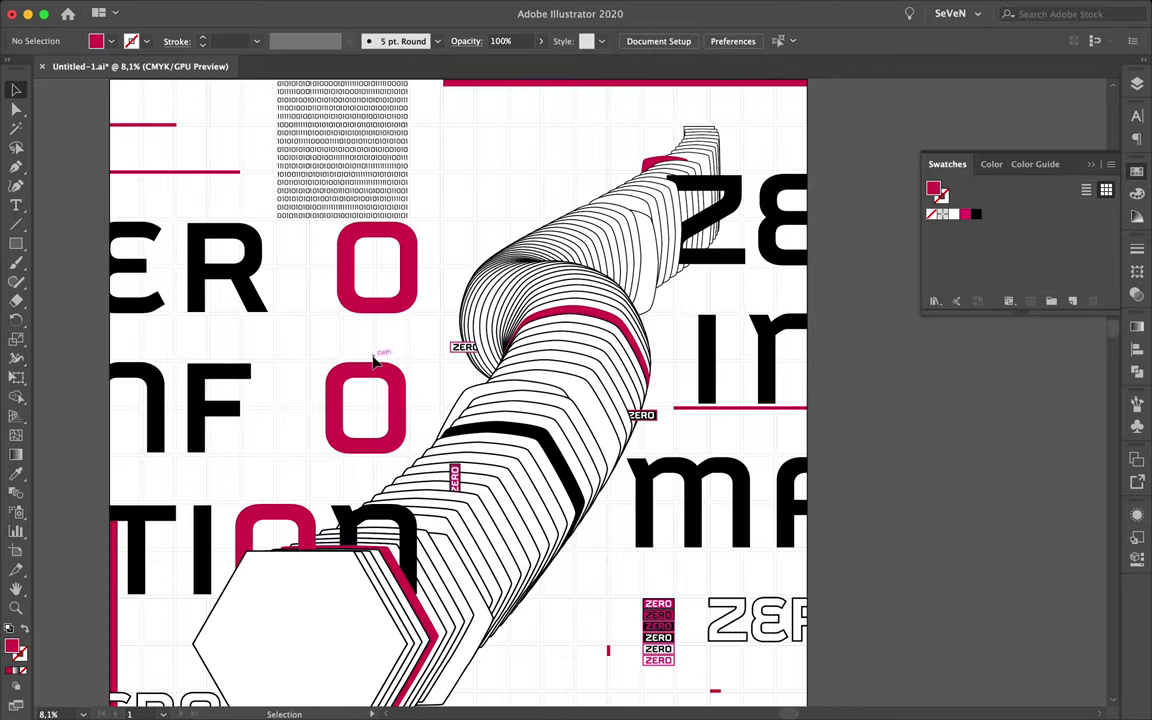
{"action": "scroll", "coordinate": [310, 397], "scroll_direction": "down", "scroll_amount": 2}
{"action": "scroll", "coordinate": [310, 397], "scroll_direction": "down", "scroll_amount": 3}
{"action": "scroll", "coordinate": [635, 419], "scroll_direction": "down", "scroll_amount": 3}
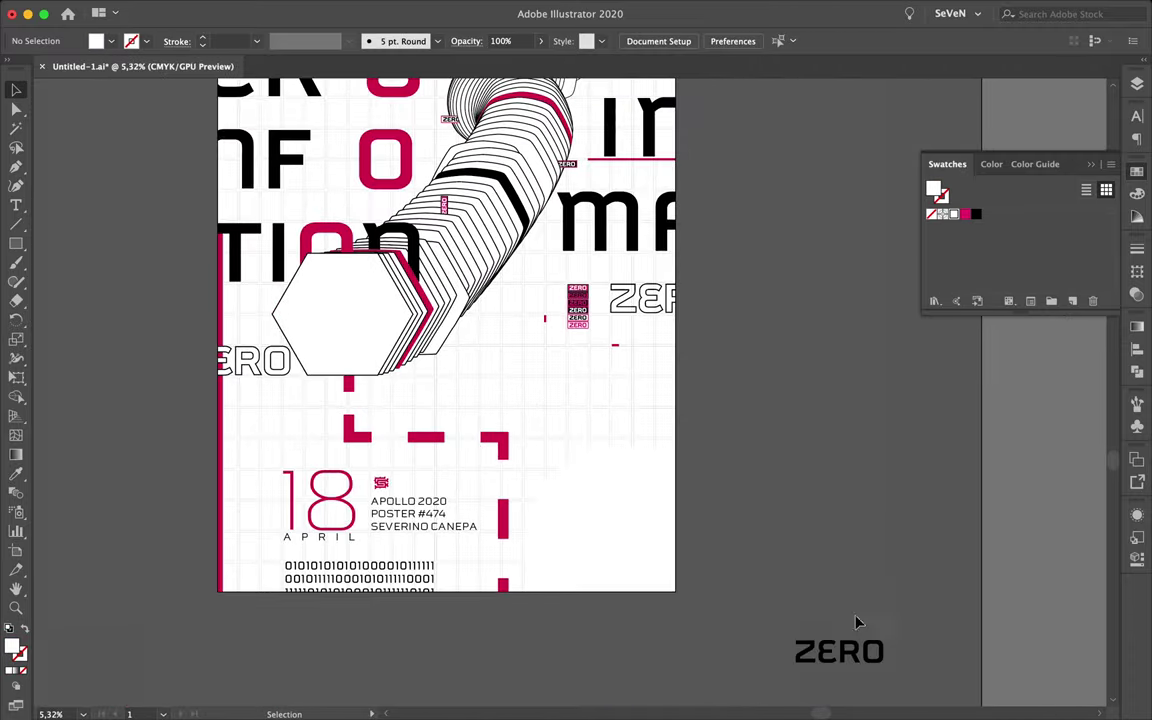
{"action": "key", "text": "t"}
{"action": "left_click", "coordinate": [657, 661]}
{"action": "left_click_drag", "start_coordinate": [608, 597], "coordinate": [672, 428]}
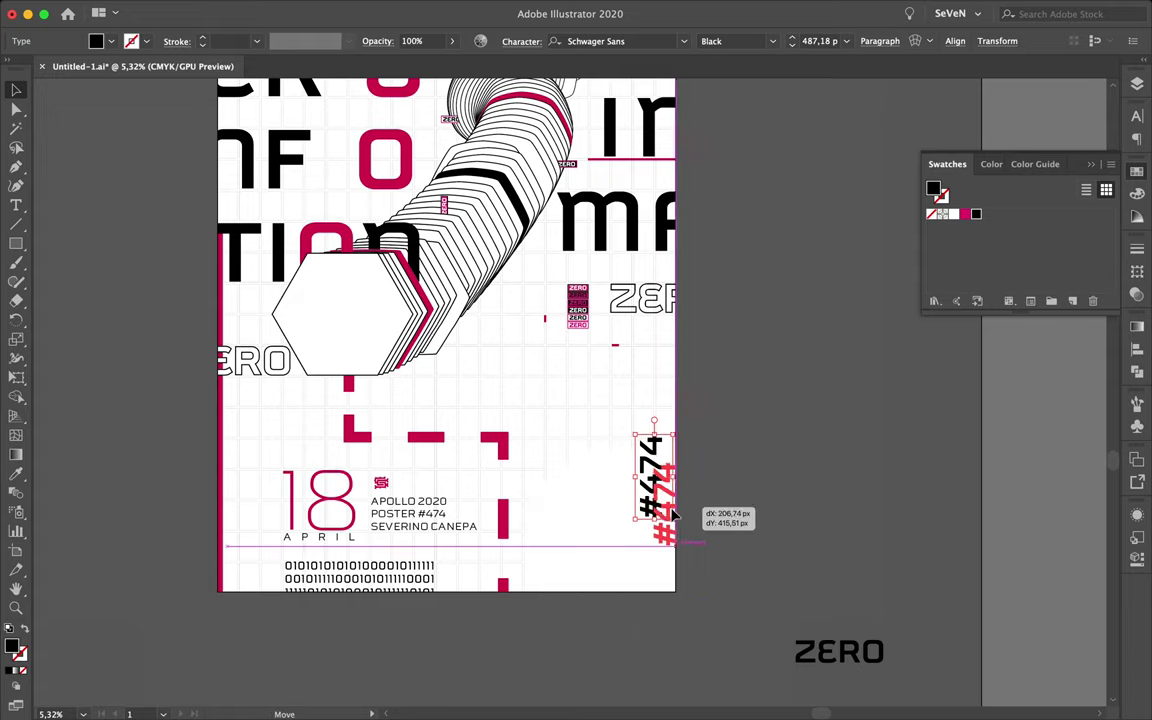
Enlarge #474 so it runs down the poster's right edge.
{"action": "left_click_drag", "start_coordinate": [712, 553], "coordinate": [725, 590]}
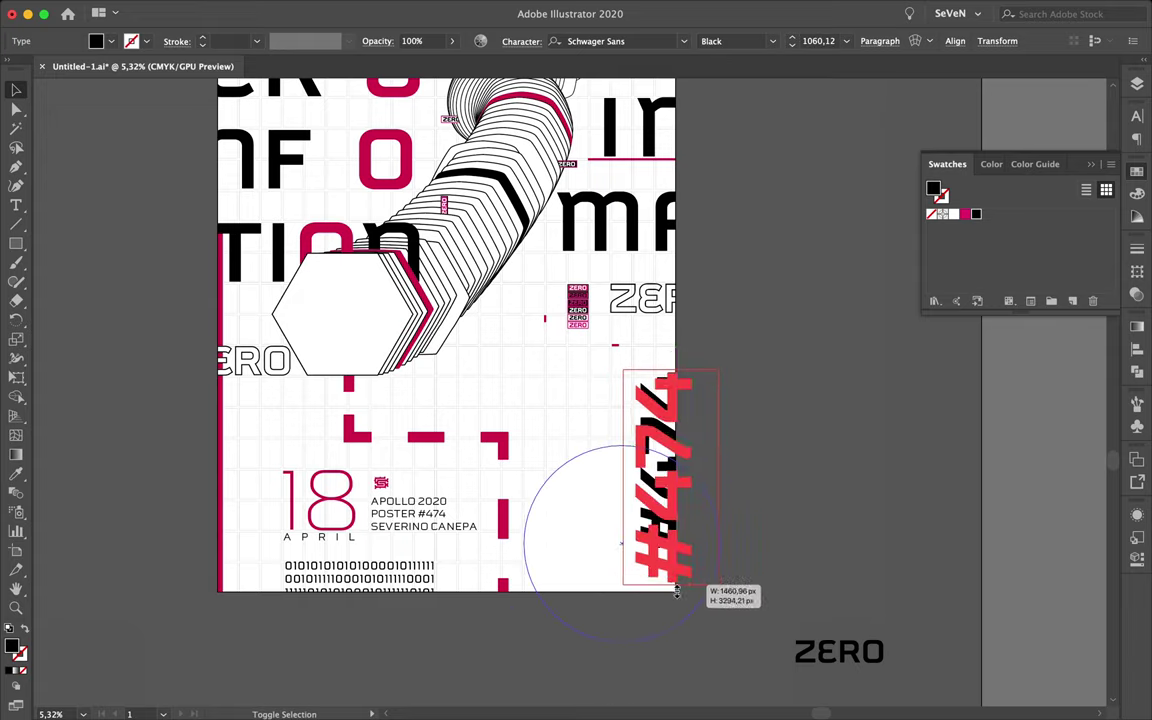
{"action": "left_click", "coordinate": [607, 656]}
{"action": "scroll", "coordinate": [746, 542], "scroll_direction": "down", "scroll_amount": 1}
{"action": "scroll", "coordinate": [576, 336], "scroll_direction": "up", "scroll_amount": 2}
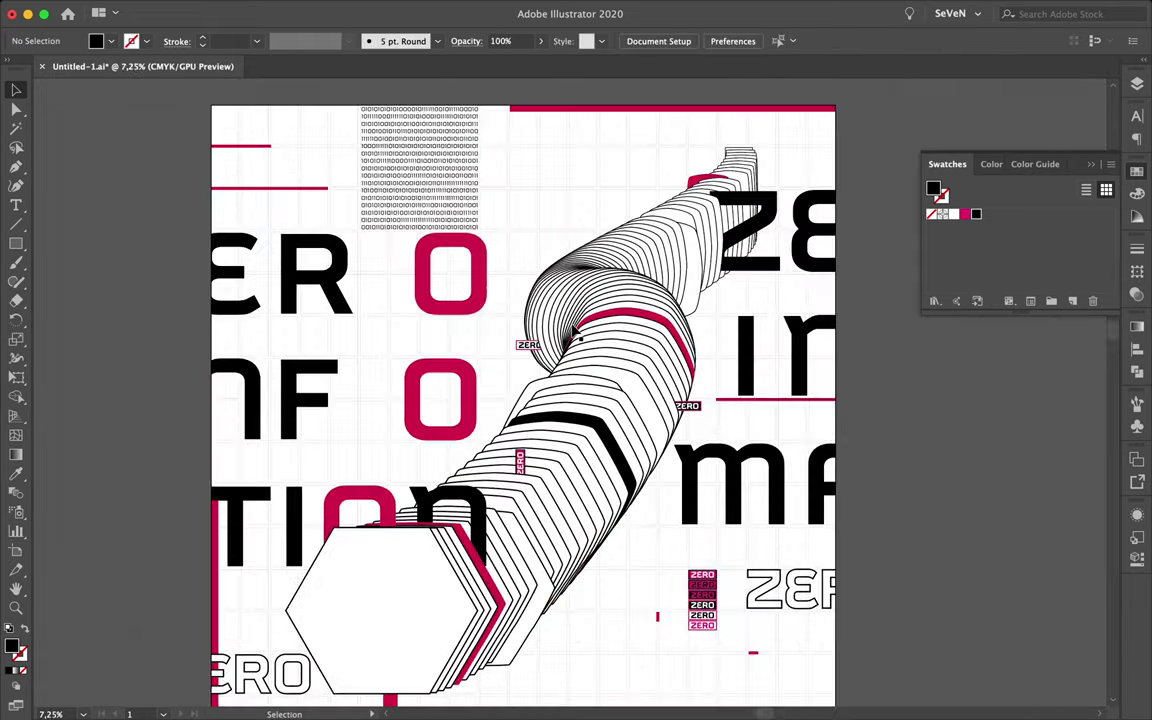
Draw a rectangle over the ER letters and fill it with sampled crimson.
{"action": "left_click_drag", "start_coordinate": [387, 397], "coordinate": [387, 397]}
{"action": "key", "text": "i"}
{"action": "left_click", "coordinate": [480, 280]}
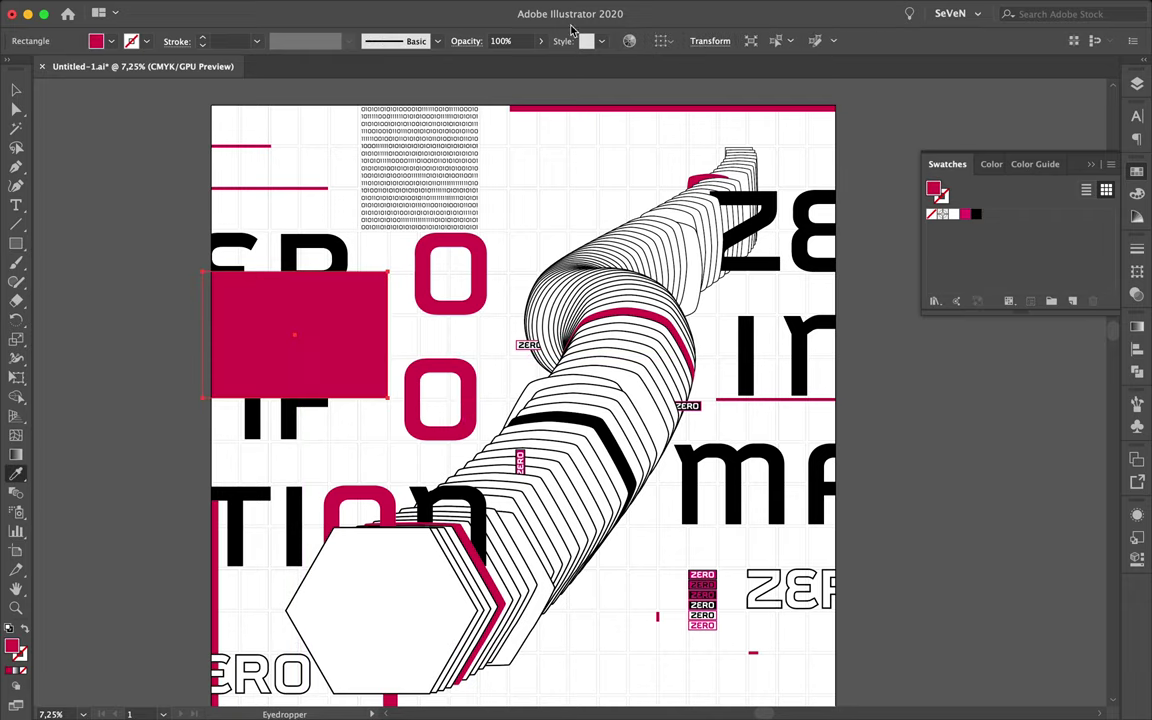
{"action": "type", "text": "50"}
{"action": "key", "text": "Return"}
{"action": "key", "text": "v"}
{"action": "key", "text": "F7"}
{"action": "left_click", "coordinate": [524, 218]}
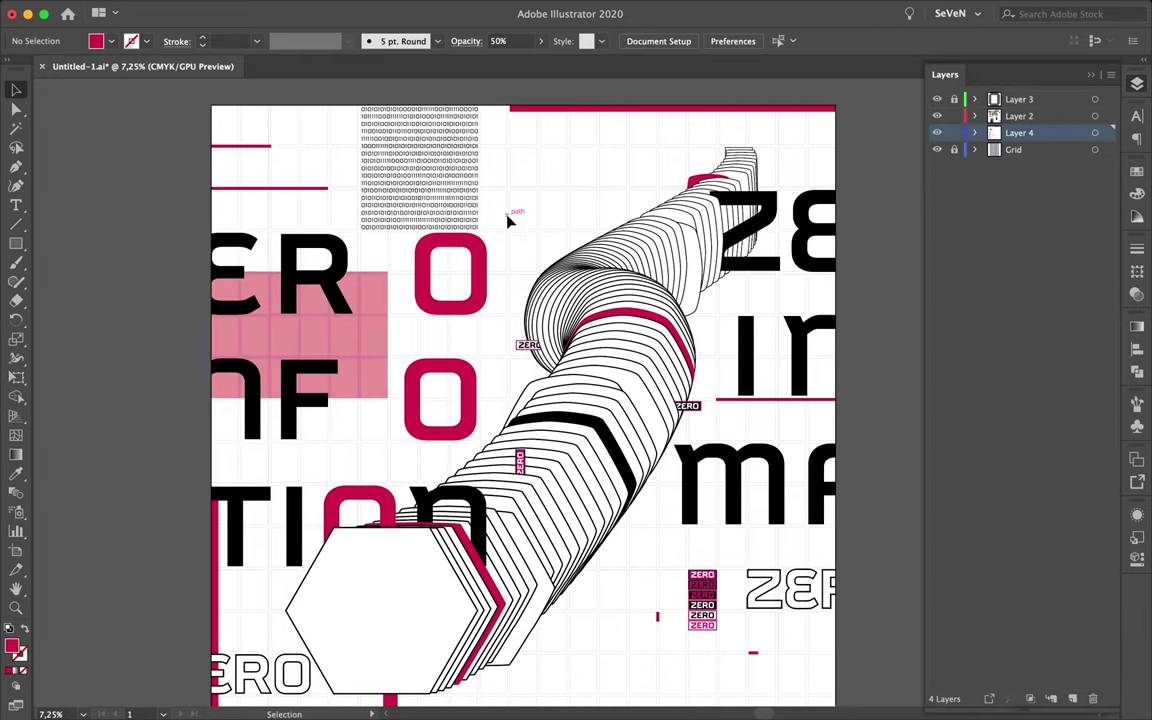
{"action": "scroll", "coordinate": [446, 337], "scroll_direction": "up", "scroll_amount": 3}
{"action": "scroll", "coordinate": [386, 321], "scroll_direction": "down", "scroll_amount": 2}
Try a lighter pink fill on the rectangle, then return it to crimson.
{"action": "key", "text": "i"}
{"action": "left_click", "coordinate": [470, 245]}
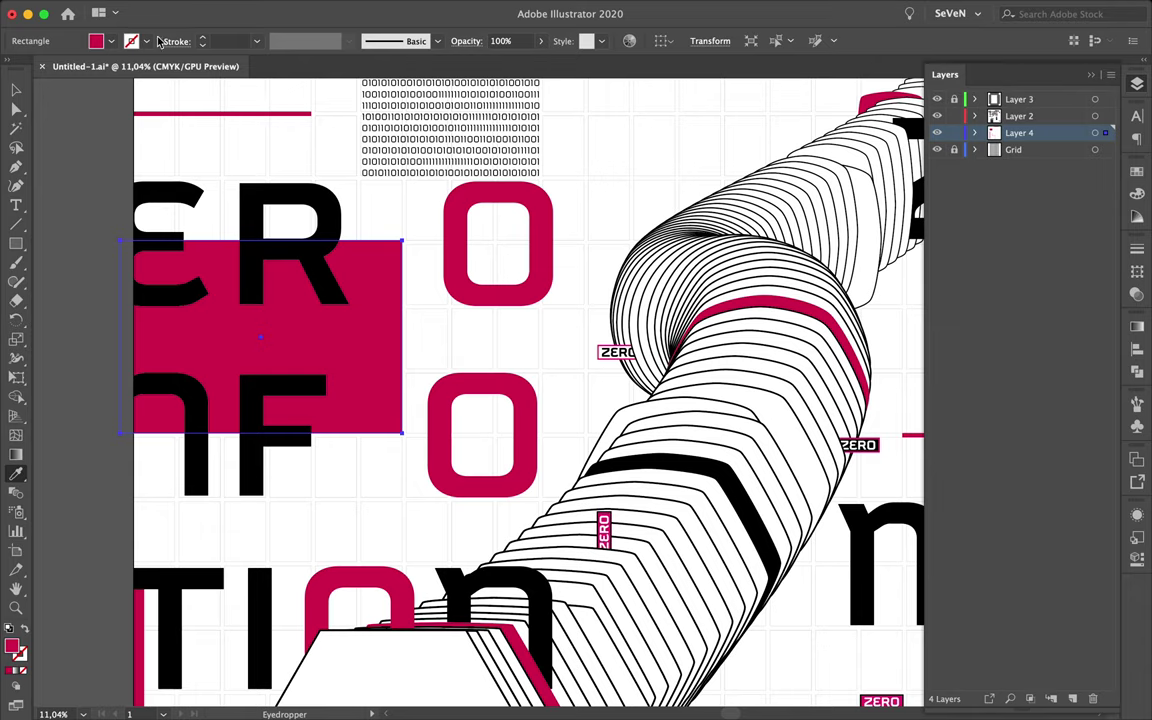
{"action": "left_click", "coordinate": [1140, 249]}
{"action": "double_click", "coordinate": [933, 190]}
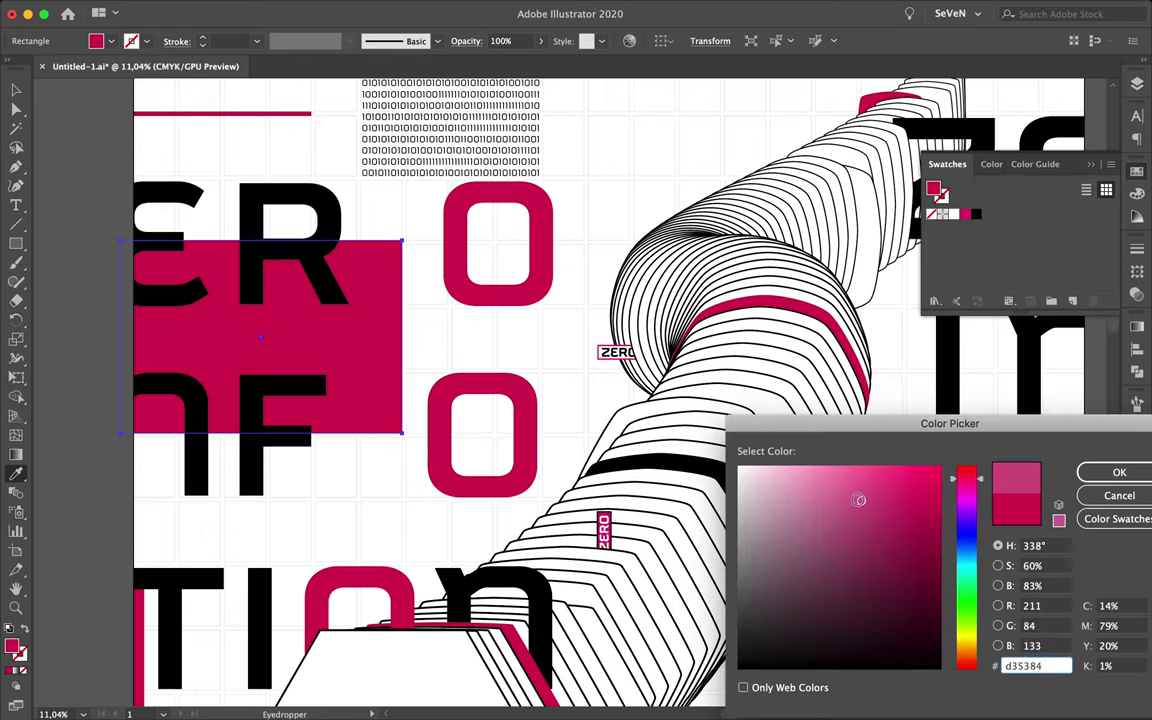
{"action": "key", "text": "Return"}
{"action": "scroll", "coordinate": [470, 327], "scroll_direction": "down", "scroll_amount": 3}
{"action": "left_click", "coordinate": [432, 300]}
{"action": "key", "text": "v"}
{"action": "scroll", "coordinate": [480, 321], "scroll_direction": "down", "scroll_amount": 1}
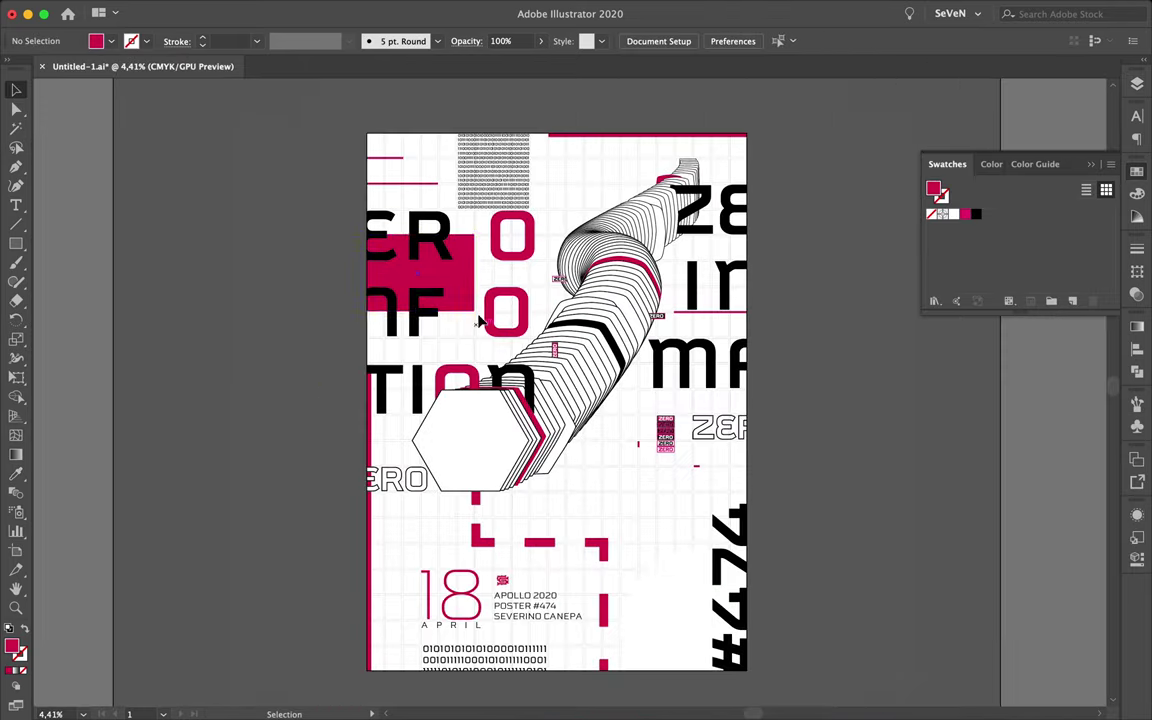
{"action": "left_click", "coordinate": [468, 280]}
{"action": "scroll", "coordinate": [468, 274], "scroll_direction": "up", "scroll_amount": 2}
Shorten the crimson rectangle into a bar under ER and place a copy under MA.
{"action": "mouse_move", "coordinate": [372, 346]}
{"action": "left_mouse_down"}
{"action": "mouse_move", "coordinate": [386, 260]}
{"action": "mouse_move", "coordinate": [785, 343]}
{"action": "left_mouse_up"}
{"action": "left_click", "coordinate": [386, 303]}
{"action": "scroll", "coordinate": [440, 300], "scroll_direction": "down", "scroll_amount": 2}
{"action": "scroll", "coordinate": [460, 249], "scroll_direction": "up", "scroll_amount": 3}
{"action": "scroll", "coordinate": [380, 375], "scroll_direction": "up", "scroll_amount": 2}
{"action": "left_click", "coordinate": [380, 375]}
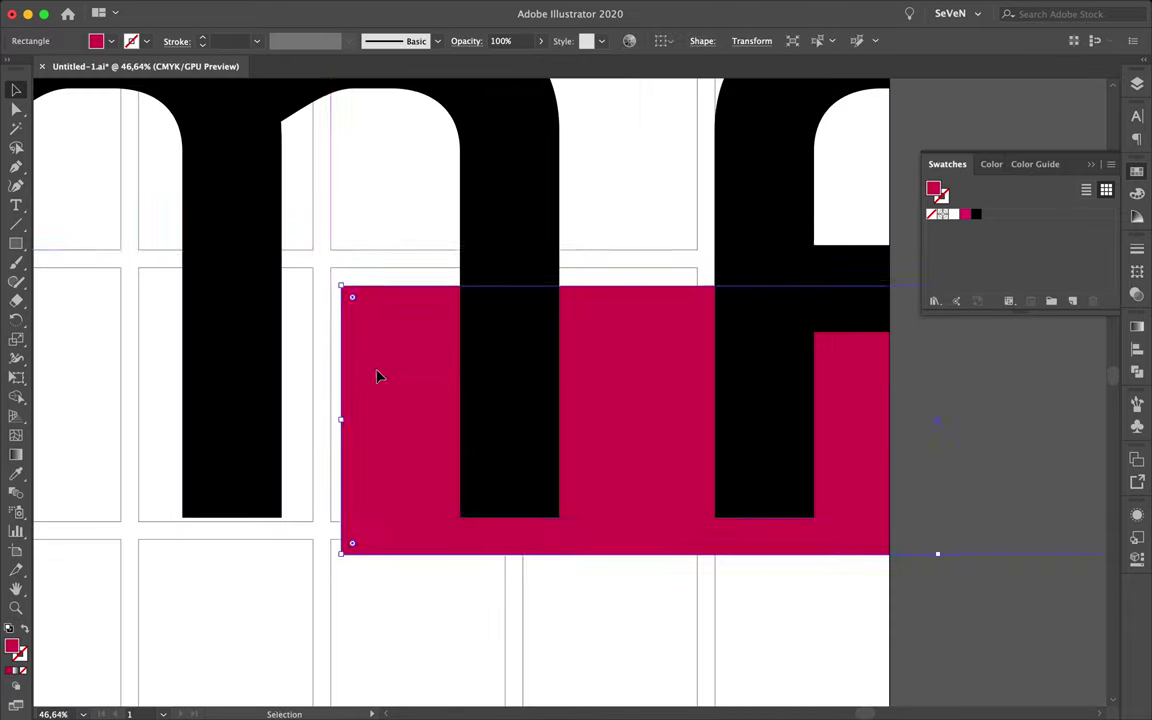
{"action": "left_click_drag", "start_coordinate": [380, 375], "coordinate": [364, 352]}
{"action": "left_click_drag", "start_coordinate": [933, 535], "coordinate": [933, 548]}
{"action": "scroll", "coordinate": [933, 548], "scroll_direction": "down", "scroll_amount": 3}
{"action": "scroll", "coordinate": [692, 226], "scroll_direction": "up", "scroll_amount": 4}
Check the crimson bar under ER and scroll over the finished poster.
{"action": "left_click", "coordinate": [499, 481]}
{"action": "left_click", "coordinate": [828, 342]}
{"action": "scroll", "coordinate": [828, 342], "scroll_direction": "down", "scroll_amount": 3}
{"action": "scroll", "coordinate": [828, 342], "scroll_direction": "down", "scroll_amount": 2}
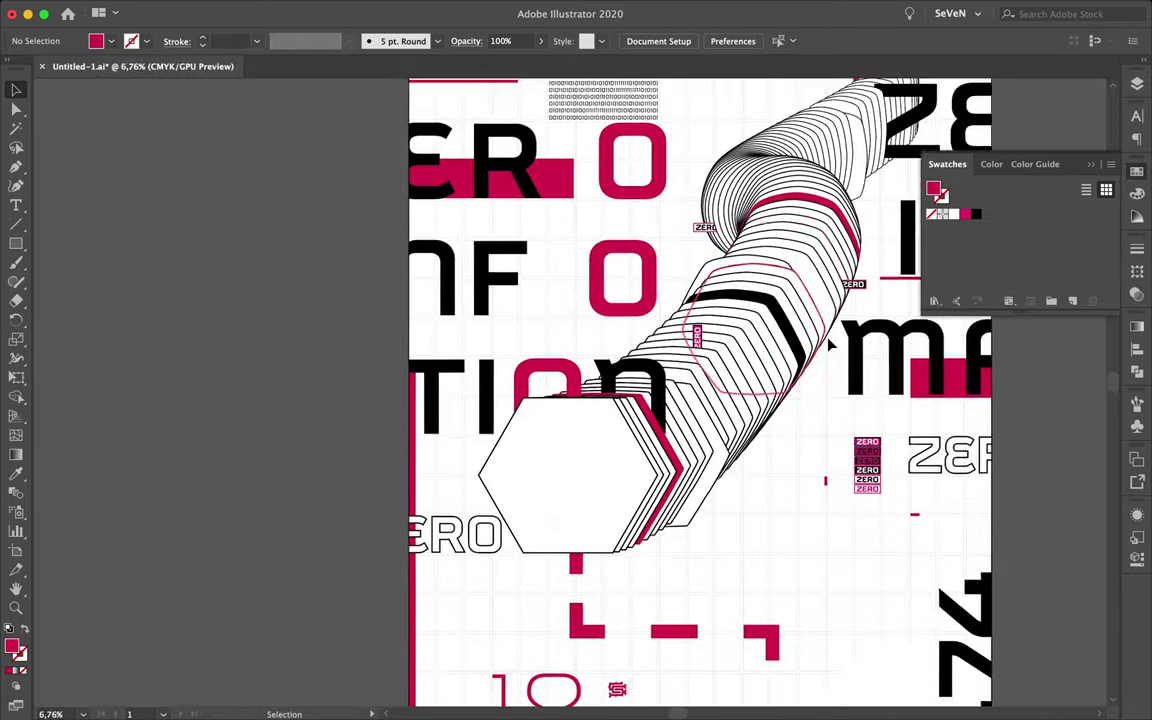
{"action": "scroll", "coordinate": [828, 347], "scroll_direction": "down", "scroll_amount": 1}
{"action": "scroll", "coordinate": [728, 453], "scroll_direction": "down", "scroll_amount": 1}
{"action": "scroll", "coordinate": [728, 453], "scroll_direction": "up", "scroll_amount": 2}
{"action": "scroll", "coordinate": [712, 465], "scroll_direction": "up", "scroll_amount": 1}
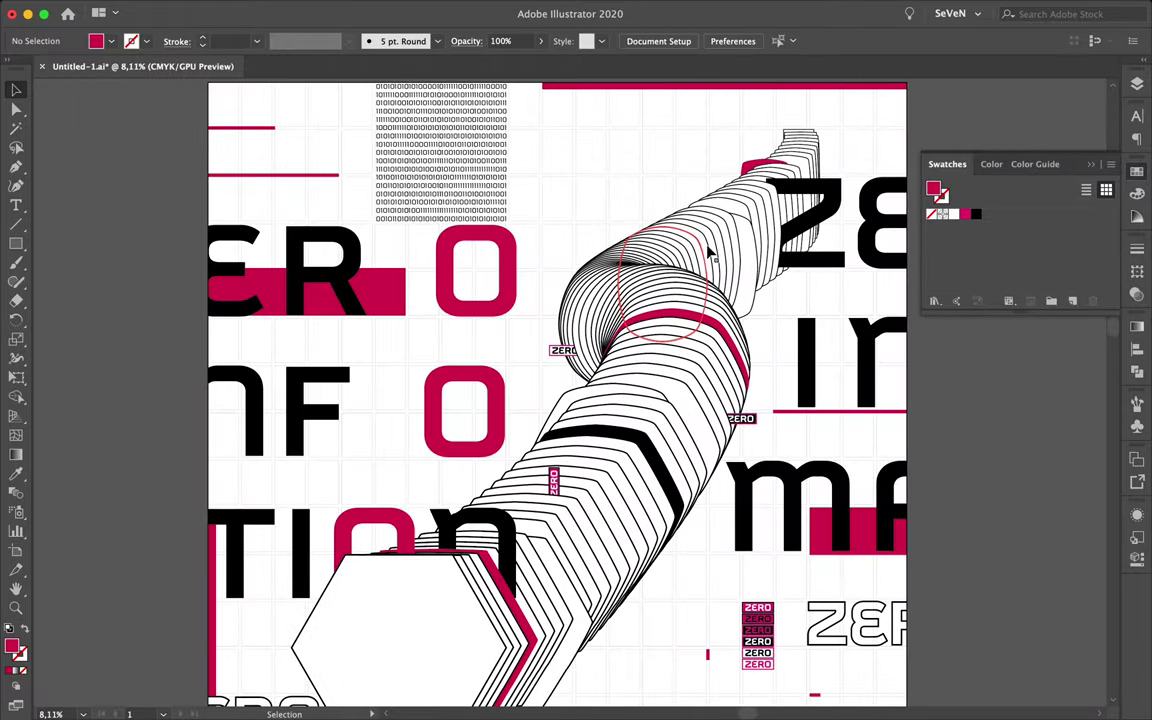
Draw a stepped corner path down from the poster's top edge.
{"action": "key", "text": "p"}
{"action": "left_click", "coordinate": [544, 95]}
{"action": "left_click", "coordinate": [543, 200]}
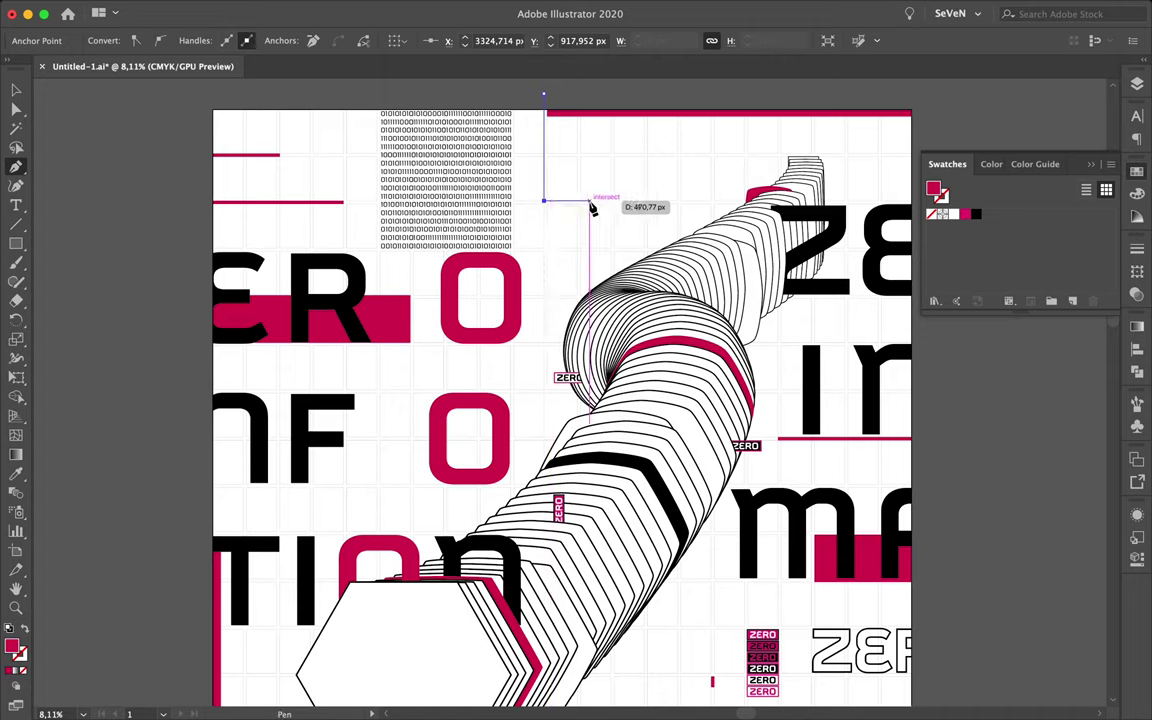
{"action": "left_click", "coordinate": [716, 248]}
{"action": "left_click", "coordinate": [715, 200]}
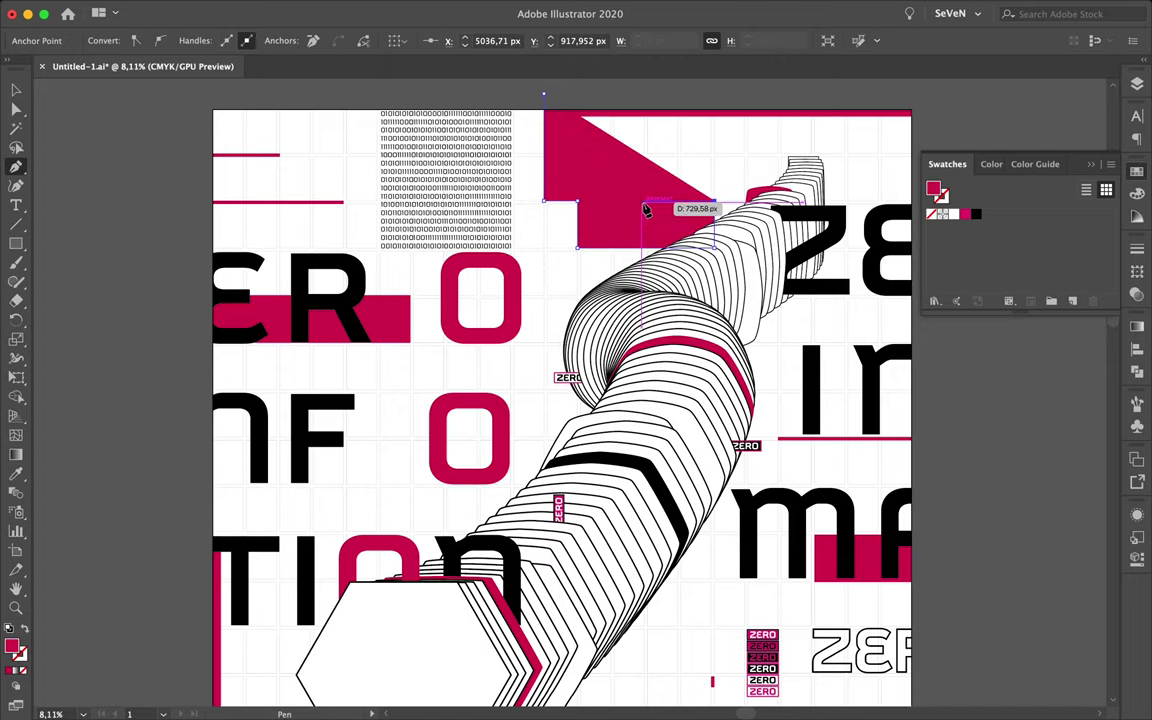
{"action": "left_click", "coordinate": [647, 200]}
{"action": "left_click", "coordinate": [647, 112]}
Give the path no fill and a 5 px dashed stroke with 40 px dashes.
{"action": "left_click", "coordinate": [1137, 249]}
{"action": "left_click", "coordinate": [1137, 193]}
{"action": "left_click", "coordinate": [938, 200]}
{"action": "left_click", "coordinate": [1137, 249]}
{"action": "left_click", "coordinate": [937, 357]}
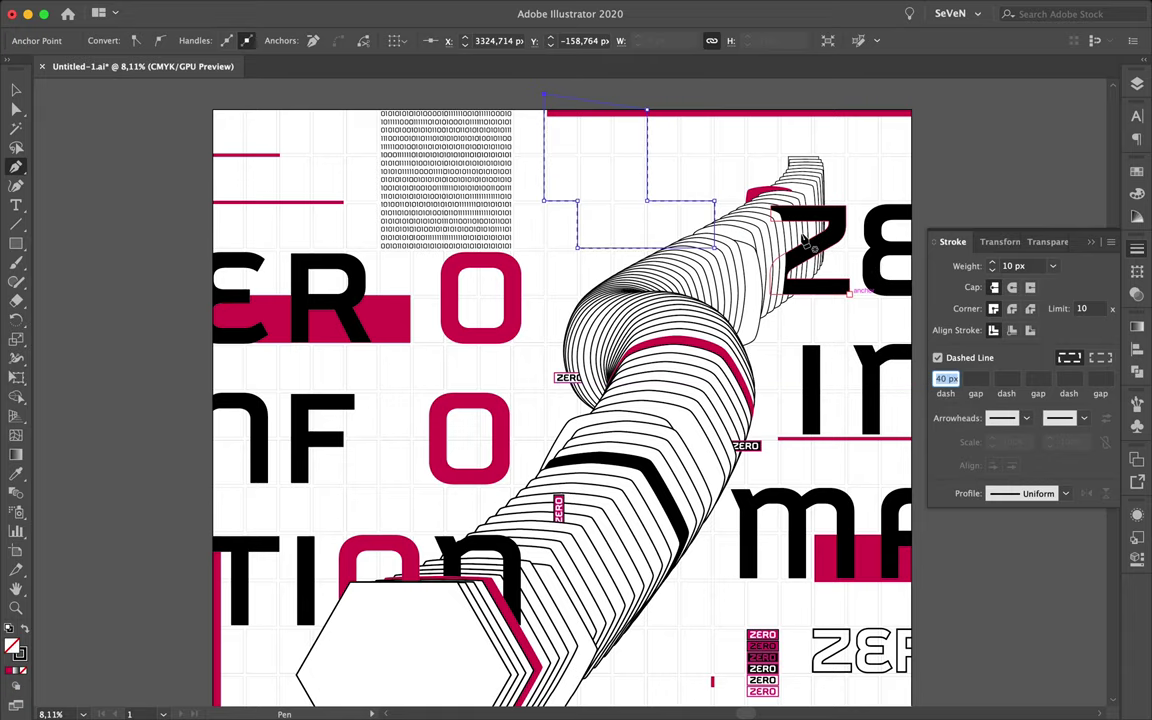
{"action": "key", "text": "v"}
{"action": "scroll", "coordinate": [663, 175], "scroll_direction": "up", "scroll_amount": 2}
{"action": "left_click", "coordinate": [993, 270]}
{"action": "scroll", "coordinate": [663, 300], "scroll_direction": "down", "scroll_amount": 3}
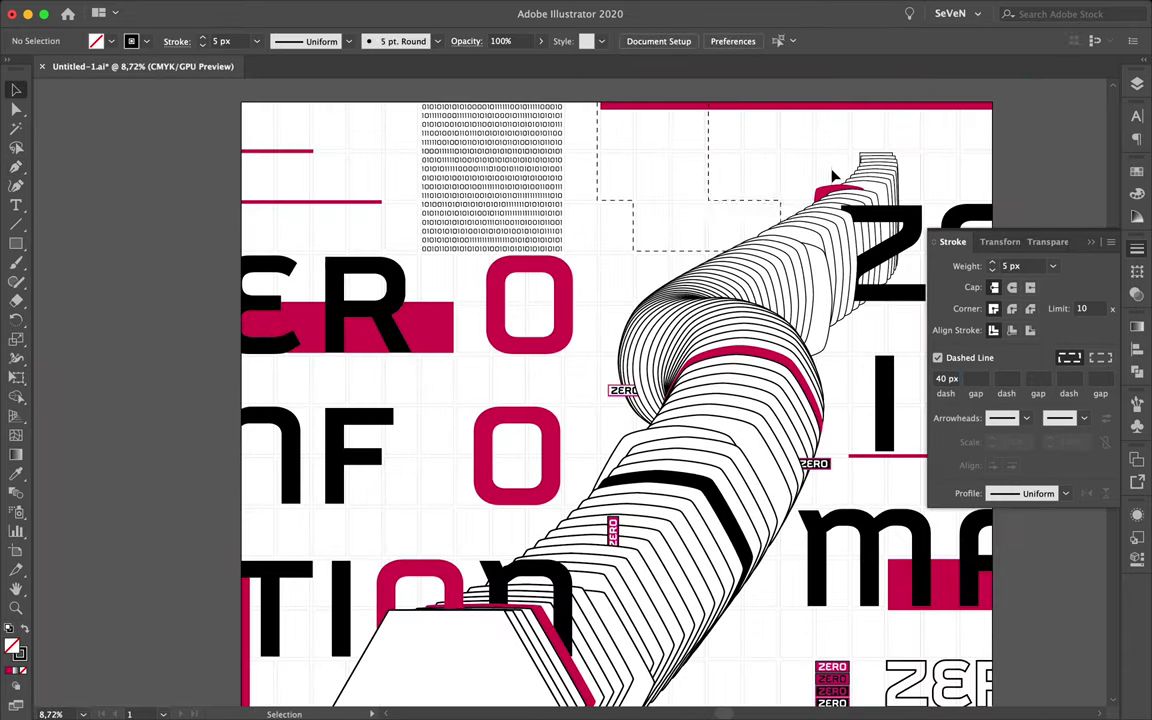
{"action": "key", "text": "a"}
{"action": "scroll", "coordinate": [702, 262], "scroll_direction": "up", "scroll_amount": 3}
{"action": "scroll", "coordinate": [728, 256], "scroll_direction": "down", "scroll_amount": 3}
{"action": "scroll", "coordinate": [728, 256], "scroll_direction": "down", "scroll_amount": 2}
Draw a large circle at the poster's lower right.
{"action": "key", "text": "m"}
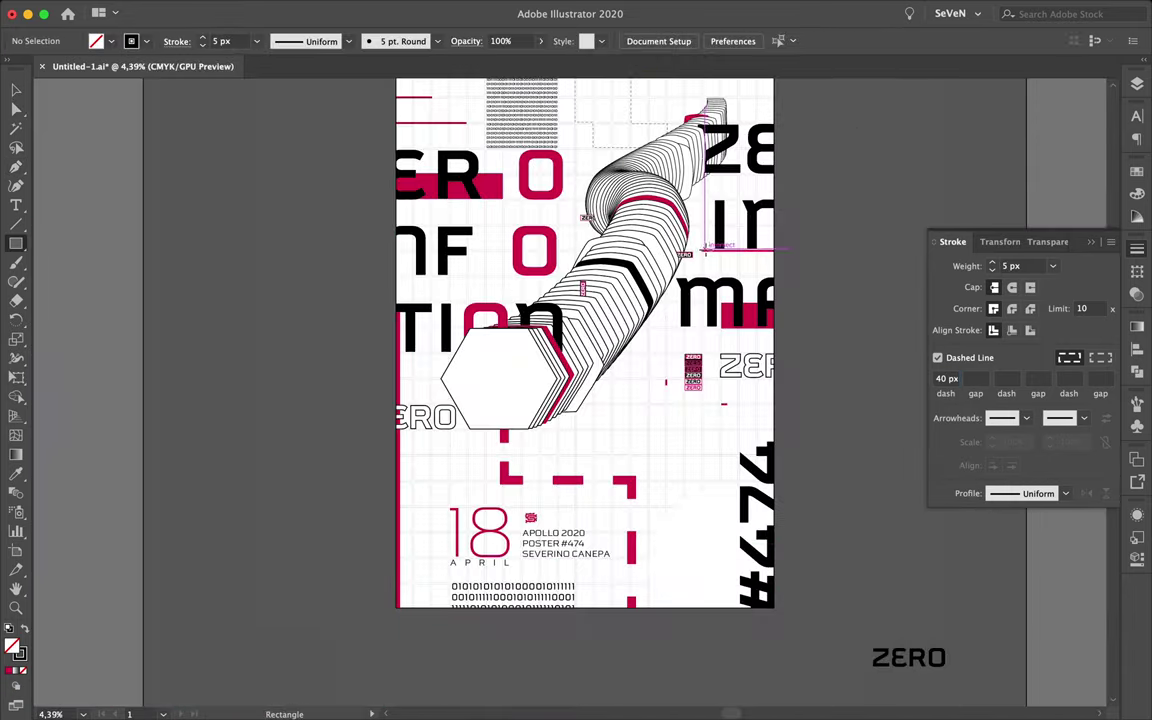
{"action": "key", "text": "l"}
{"action": "left_click_drag", "start_coordinate": [640, 412], "coordinate": [900, 670]}
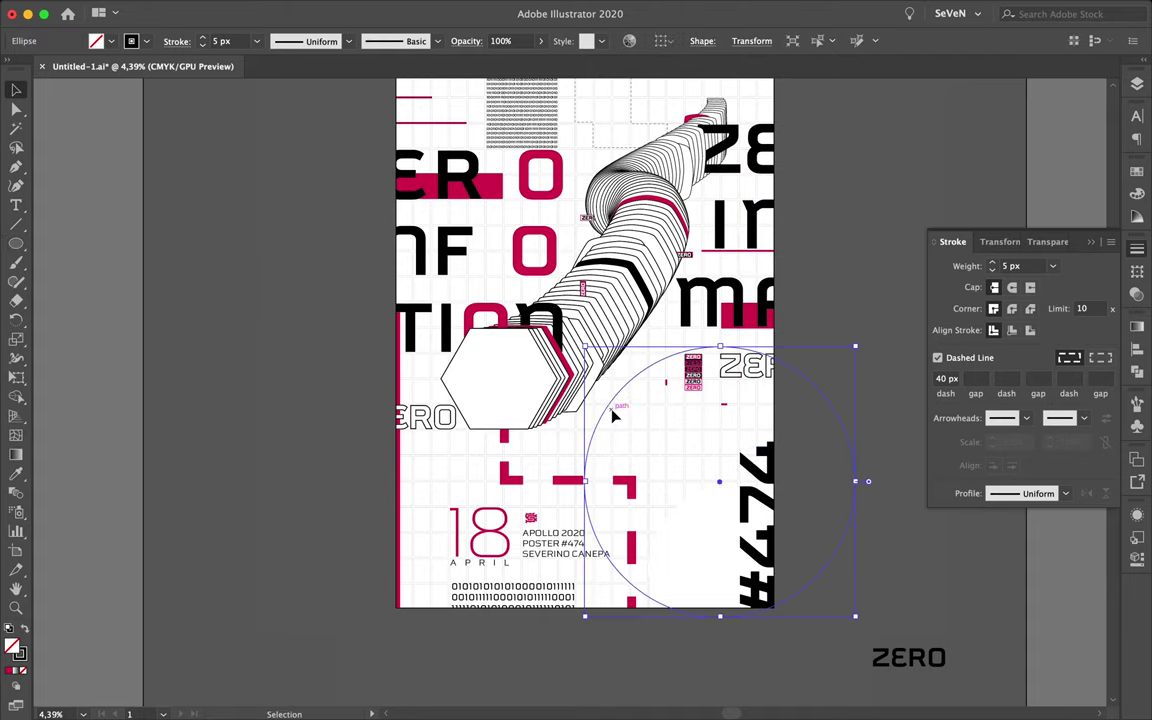
{"action": "key", "text": "v"}
{"action": "scroll", "coordinate": [657, 457], "scroll_direction": "up", "scroll_amount": 3}
Draw a small rotated red bar and place it left of the 18.
{"action": "key", "text": "m"}
{"action": "mouse_move", "coordinate": [715, 401]}
{"action": "left_mouse_down"}
{"action": "mouse_move", "coordinate": [710, 419]}
{"action": "mouse_move", "coordinate": [703, 408]}
{"action": "left_mouse_up"}
{"action": "scroll", "coordinate": [710, 419], "scroll_direction": "up", "scroll_amount": 3}
{"action": "scroll", "coordinate": [711, 418], "scroll_direction": "down", "scroll_amount": 3}
{"action": "scroll", "coordinate": [347, 437], "scroll_direction": "up", "scroll_amount": 2}
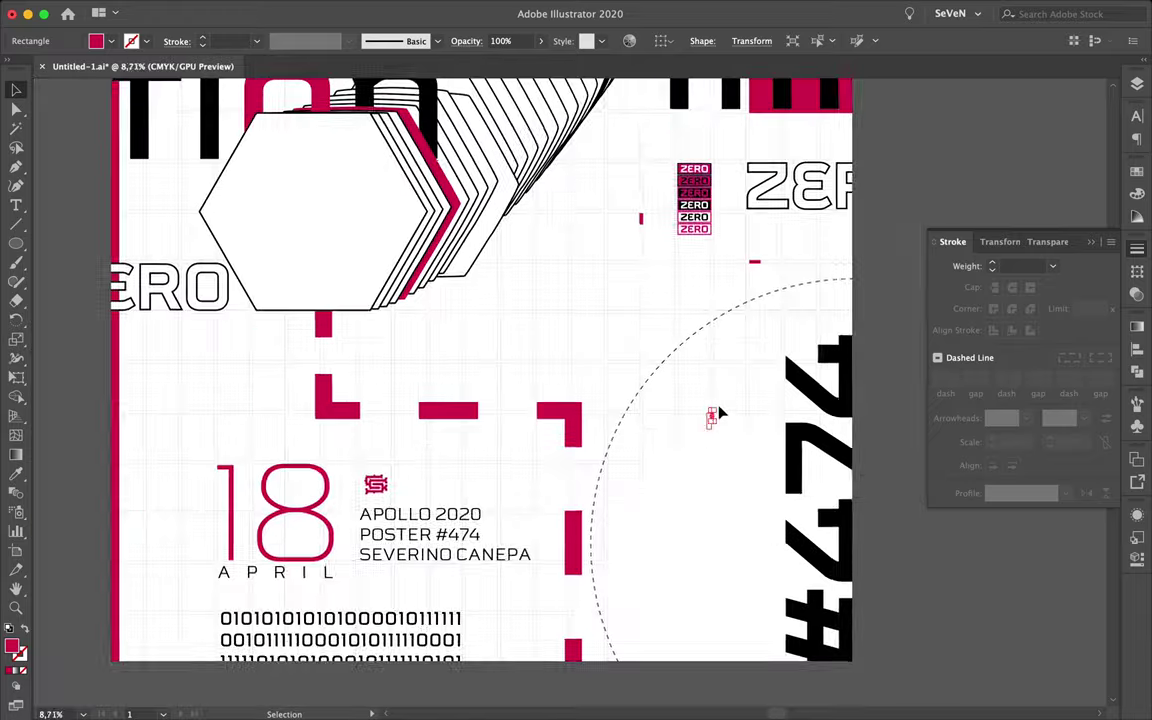
{"action": "scroll", "coordinate": [206, 509], "scroll_direction": "up", "scroll_amount": 3}
{"action": "left_click_drag", "start_coordinate": [711, 418], "coordinate": [222, 513]}
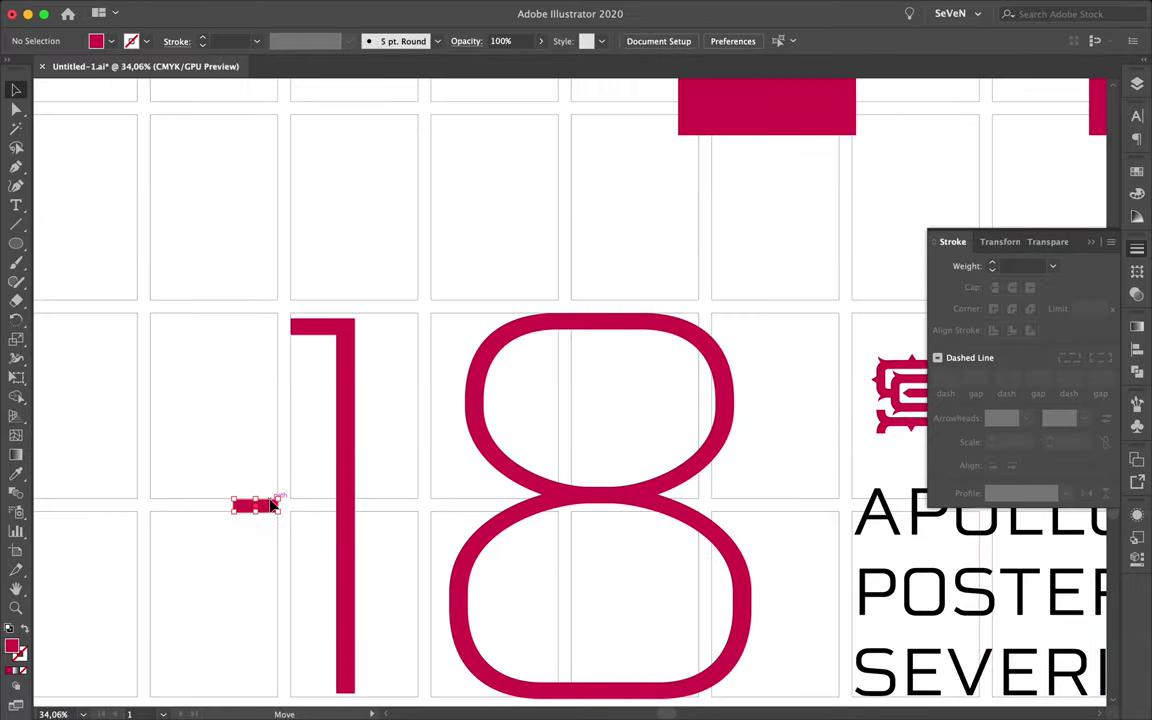
Copy the red bar under the credits and position it beside APRIL.
{"action": "scroll", "coordinate": [272, 507], "scroll_direction": "up", "scroll_amount": 3}
{"action": "scroll", "coordinate": [337, 527], "scroll_direction": "down", "scroll_amount": 5}
{"action": "mouse_move", "coordinate": [272, 507]}
{"action": "left_mouse_down"}
{"action": "mouse_move", "coordinate": [267, 447]}
{"action": "mouse_move", "coordinate": [580, 550]}
{"action": "left_mouse_up"}
{"action": "scroll", "coordinate": [300, 490], "scroll_direction": "up", "scroll_amount": 1}
{"action": "scroll", "coordinate": [342, 452], "scroll_direction": "up", "scroll_amount": 3}
{"action": "scroll", "coordinate": [578, 549], "scroll_direction": "down", "scroll_amount": 1}
{"action": "scroll", "coordinate": [568, 548], "scroll_direction": "down", "scroll_amount": 2}
{"action": "scroll", "coordinate": [600, 540], "scroll_direction": "down", "scroll_amount": 1}
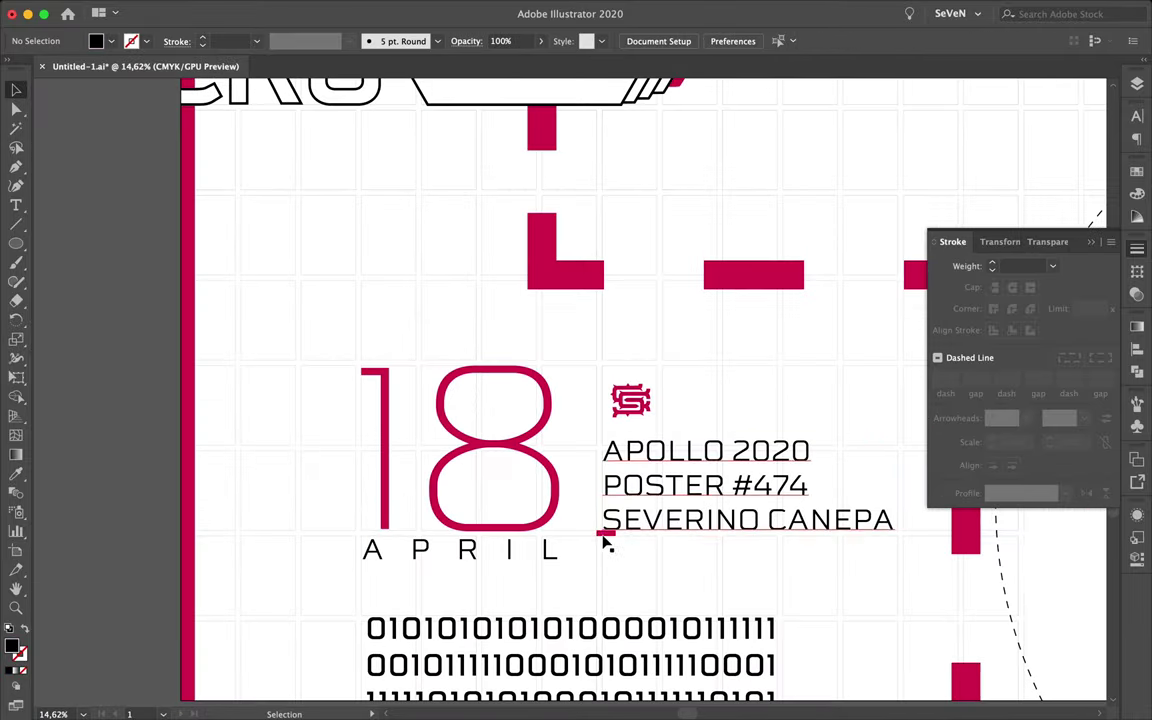
{"action": "left_click_drag", "start_coordinate": [605, 541], "coordinate": [319, 609]}
{"action": "scroll", "coordinate": [319, 609], "scroll_direction": "up", "scroll_amount": 1}
{"action": "scroll", "coordinate": [290, 617], "scroll_direction": "down", "scroll_amount": 3}
{"action": "scroll", "coordinate": [305, 592], "scroll_direction": "up", "scroll_amount": 2}
Draw a rectangle with a solid outline at the poster's top-left.
{"action": "key", "text": "m"}
{"action": "left_click_drag", "start_coordinate": [185, 88], "coordinate": [331, 204]}
{"action": "key", "text": "v"}
{"action": "left_click", "coordinate": [937, 357]}
{"action": "left_click", "coordinate": [882, 365]}
{"action": "scroll", "coordinate": [428, 280], "scroll_direction": "down", "scroll_amount": 3}
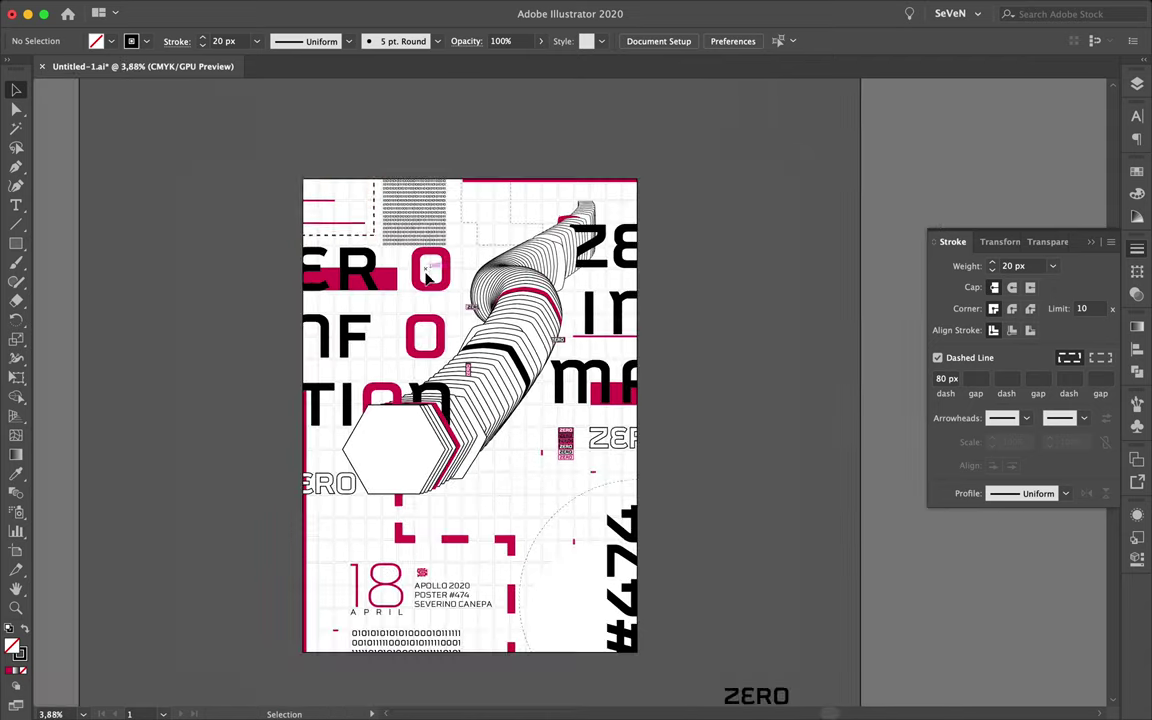
{"action": "scroll", "coordinate": [725, 300], "scroll_direction": "up", "scroll_amount": 2}
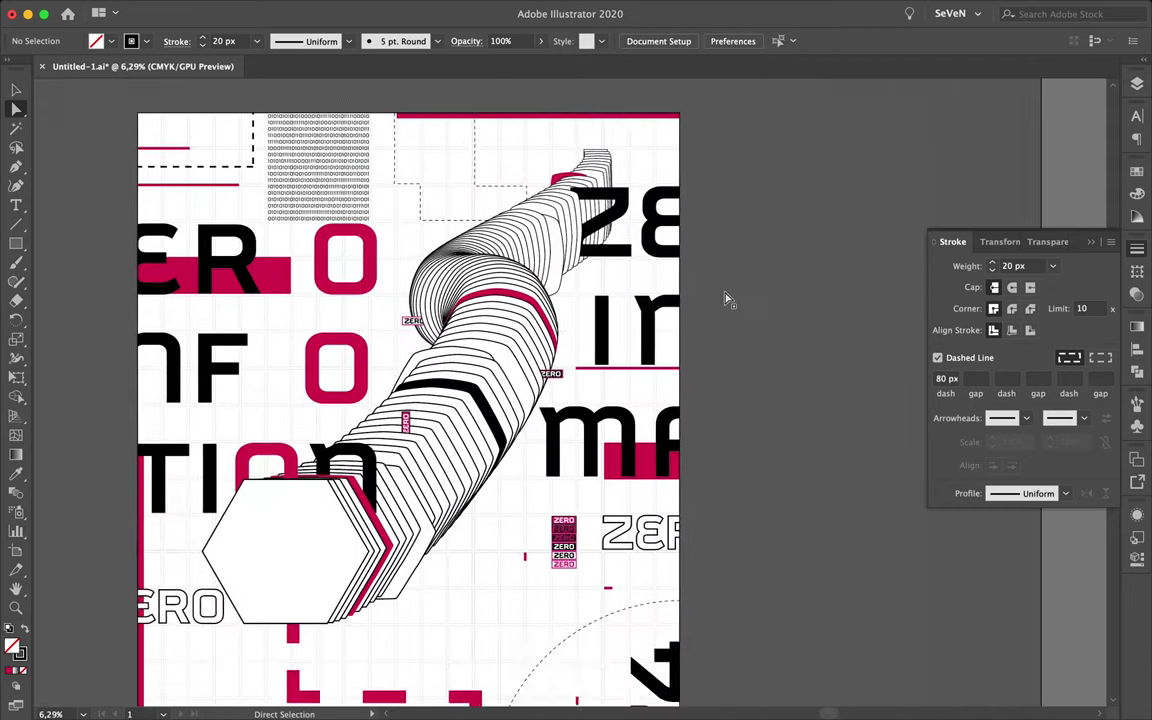
{"action": "scroll", "coordinate": [727, 298], "scroll_direction": "down", "scroll_amount": 3}
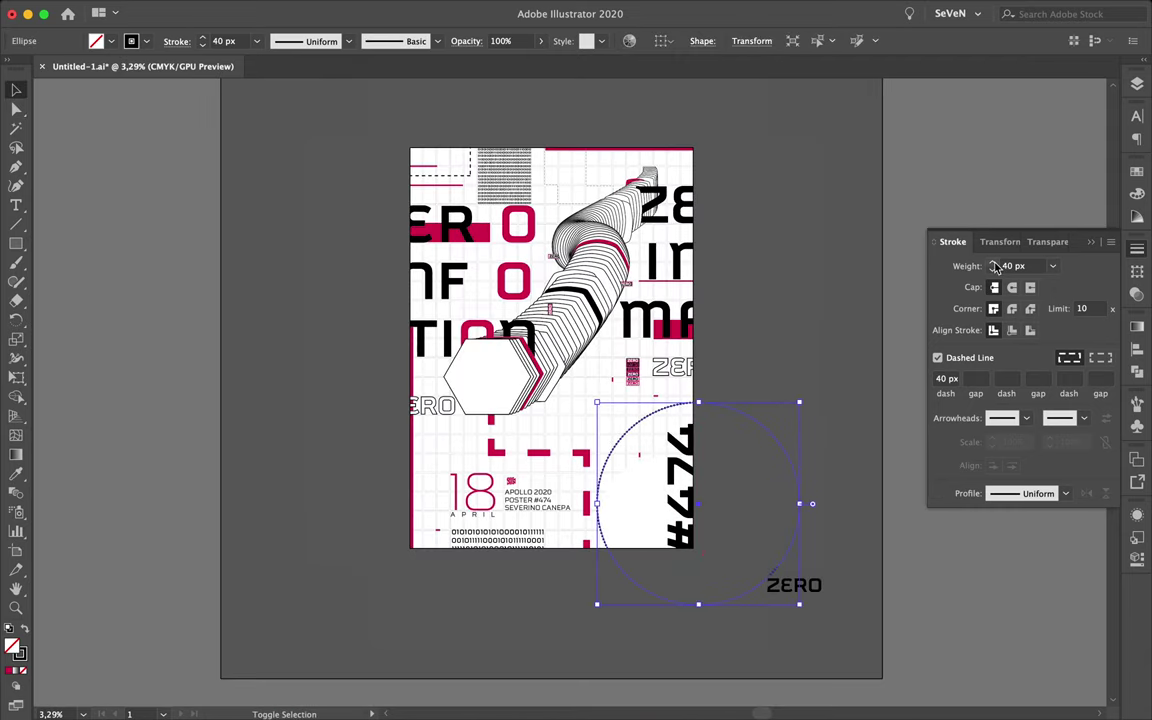
Finish the big circle's 40 px stroke with 170 px dashes, then enter the tube group.
{"action": "left_click", "coordinate": [771, 381]}
{"action": "scroll", "coordinate": [496, 470], "scroll_direction": "up", "scroll_amount": 2}
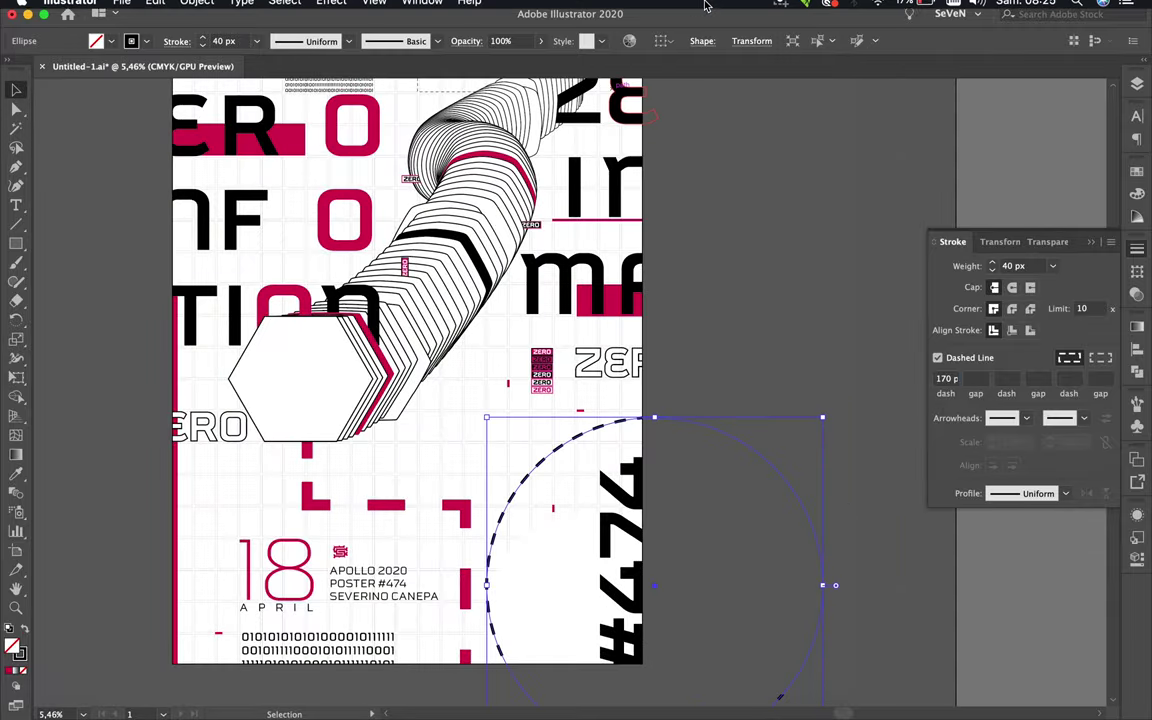
{"action": "scroll", "coordinate": [496, 470], "scroll_direction": "up", "scroll_amount": 1}
{"action": "scroll", "coordinate": [497, 470], "scroll_direction": "up", "scroll_amount": 2}
{"action": "scroll", "coordinate": [553, 236], "scroll_direction": "down", "scroll_amount": 1}
{"action": "double_click", "coordinate": [553, 236]}
Enter and exit the hexagon tube group's editing mode, then deselect.
{"action": "double_click", "coordinate": [715, 288]}
{"action": "scroll", "coordinate": [686, 327], "scroll_direction": "down", "scroll_amount": 1}
{"action": "double_click", "coordinate": [592, 450]}
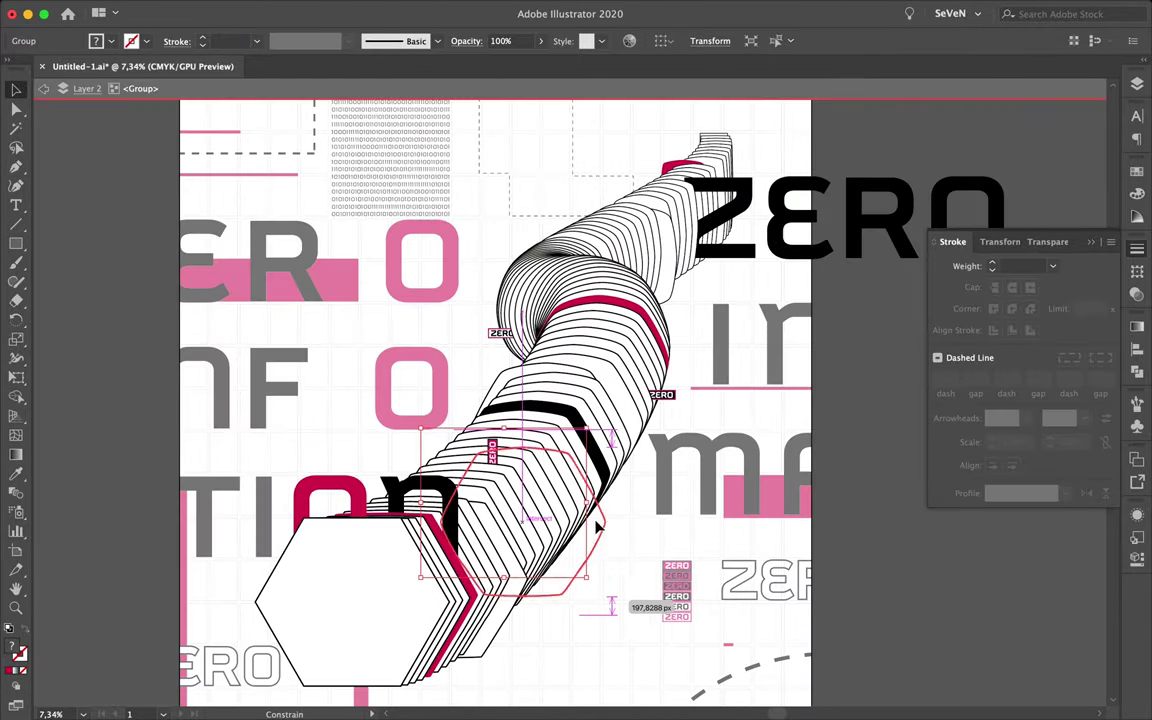
{"action": "scroll", "coordinate": [609, 541], "scroll_direction": "down", "scroll_amount": 2}
{"action": "scroll", "coordinate": [608, 541], "scroll_direction": "up", "scroll_amount": 1}
{"action": "scroll", "coordinate": [608, 541], "scroll_direction": "up", "scroll_amount": 1}
{"action": "key", "text": "Escape"}
{"action": "left_click", "coordinate": [631, 547]}
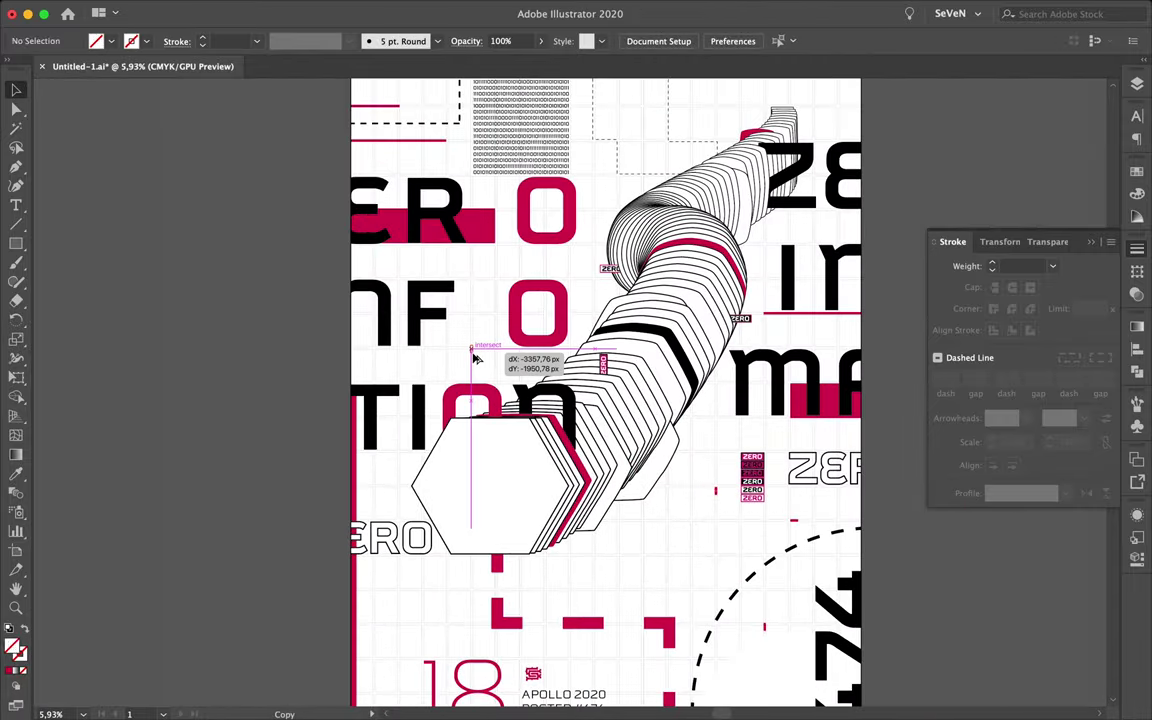
Select the small red bar to inspect it, then deselect it.
{"action": "scroll", "coordinate": [468, 336], "scroll_direction": "up", "scroll_amount": 4}
{"action": "scroll", "coordinate": [468, 336], "scroll_direction": "up", "scroll_amount": 4}
{"action": "left_click", "coordinate": [452, 305]}
{"action": "scroll", "coordinate": [453, 327], "scroll_direction": "down", "scroll_amount": 2}
{"action": "scroll", "coordinate": [364, 320], "scroll_direction": "down", "scroll_amount": 3}
{"action": "scroll", "coordinate": [643, 144], "scroll_direction": "up", "scroll_amount": 3}
{"action": "scroll", "coordinate": [725, 187], "scroll_direction": "up", "scroll_amount": 2}
{"action": "scroll", "coordinate": [679, 159], "scroll_direction": "up", "scroll_amount": 3}
{"action": "scroll", "coordinate": [676, 175], "scroll_direction": "up", "scroll_amount": 1}
{"action": "scroll", "coordinate": [687, 141], "scroll_direction": "down", "scroll_amount": 1}
{"action": "scroll", "coordinate": [720, 148], "scroll_direction": "down", "scroll_amount": 6}
{"action": "left_click", "coordinate": [738, 150]}
{"action": "scroll", "coordinate": [620, 220], "scroll_direction": "down", "scroll_amount": 2}
{"action": "scroll", "coordinate": [485, 264], "scroll_direction": "up", "scroll_amount": 2}
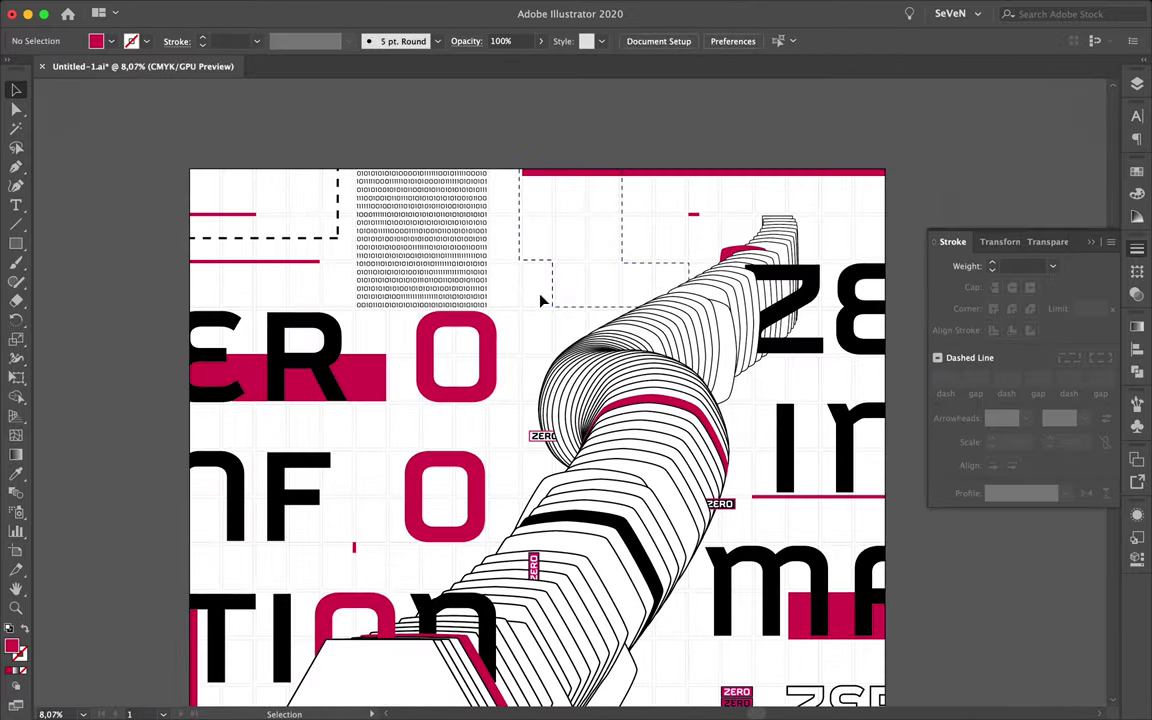
{"action": "scroll", "coordinate": [536, 364], "scroll_direction": "down", "scroll_amount": 1}
Open the Layers panel and clear the selection.
{"action": "left_click", "coordinate": [1138, 85]}
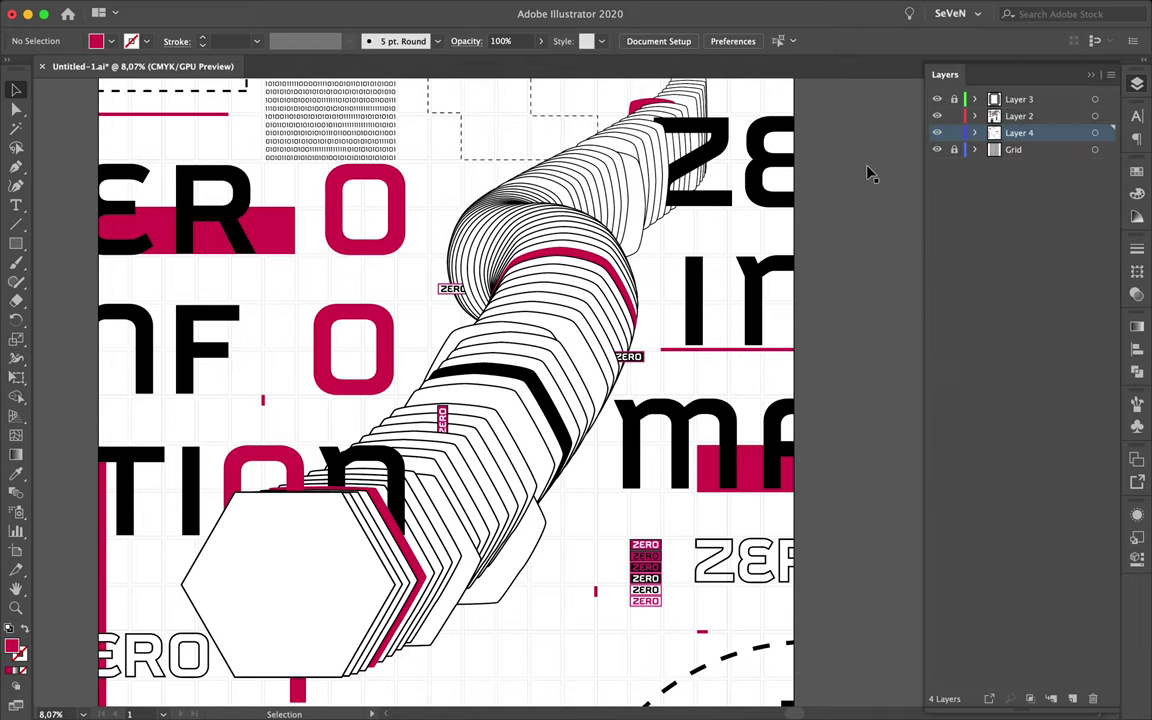
{"action": "scroll", "coordinate": [700, 330], "scroll_direction": "up", "scroll_amount": 2}
{"action": "left_click", "coordinate": [555, 380]}
{"action": "scroll", "coordinate": [638, 557], "scroll_direction": "down", "scroll_amount": 3}
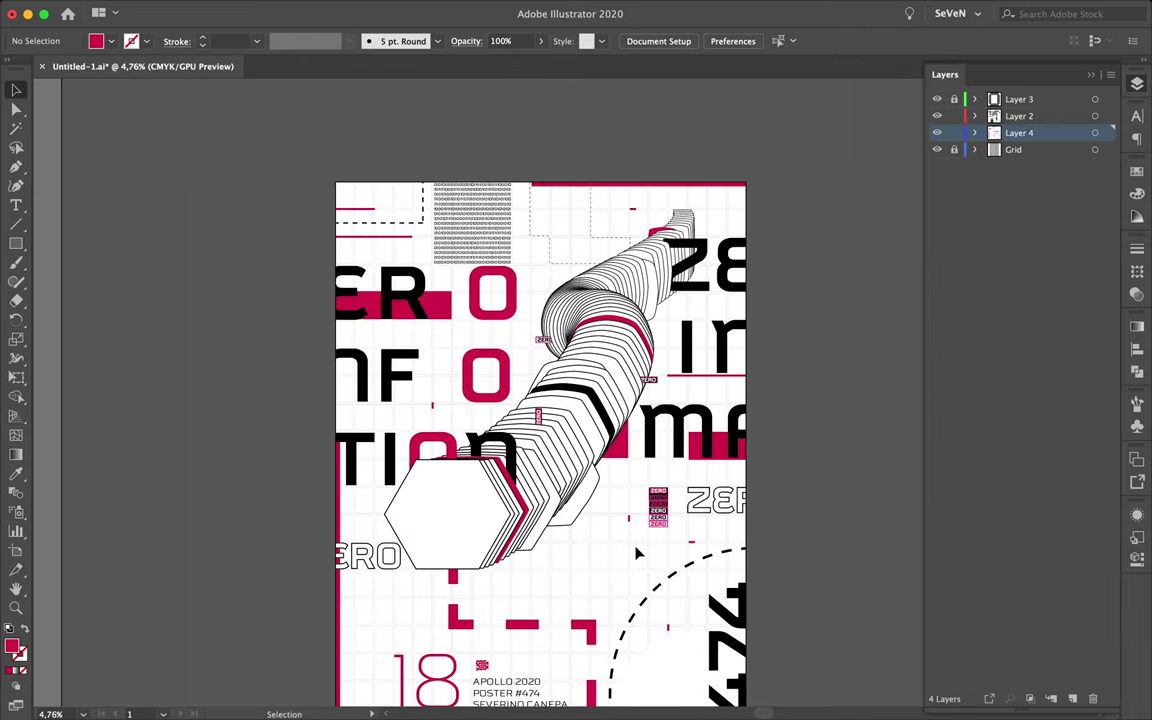
{"action": "scroll", "coordinate": [638, 553], "scroll_direction": "down", "scroll_amount": 3}
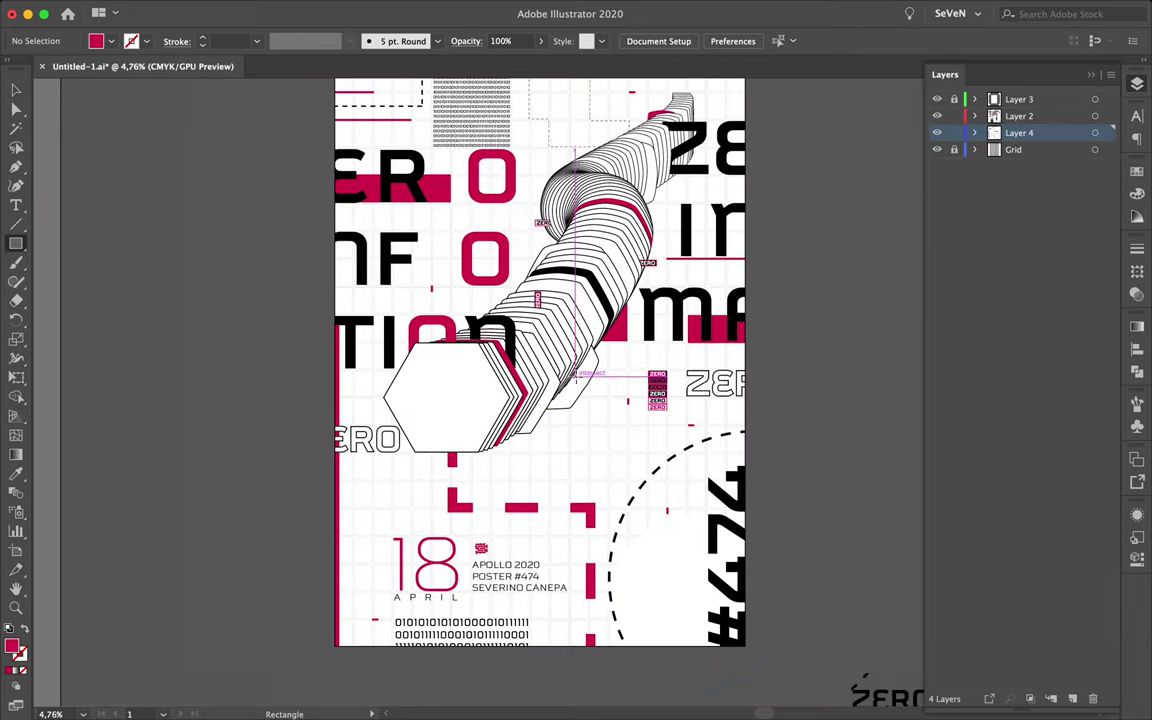
Draw a solid red circle behind the tube's front end.
{"action": "left_click_drag", "start_coordinate": [537, 350], "coordinate": [613, 426]}
{"action": "key", "text": "v"}
{"action": "left_click", "coordinate": [592, 432]}
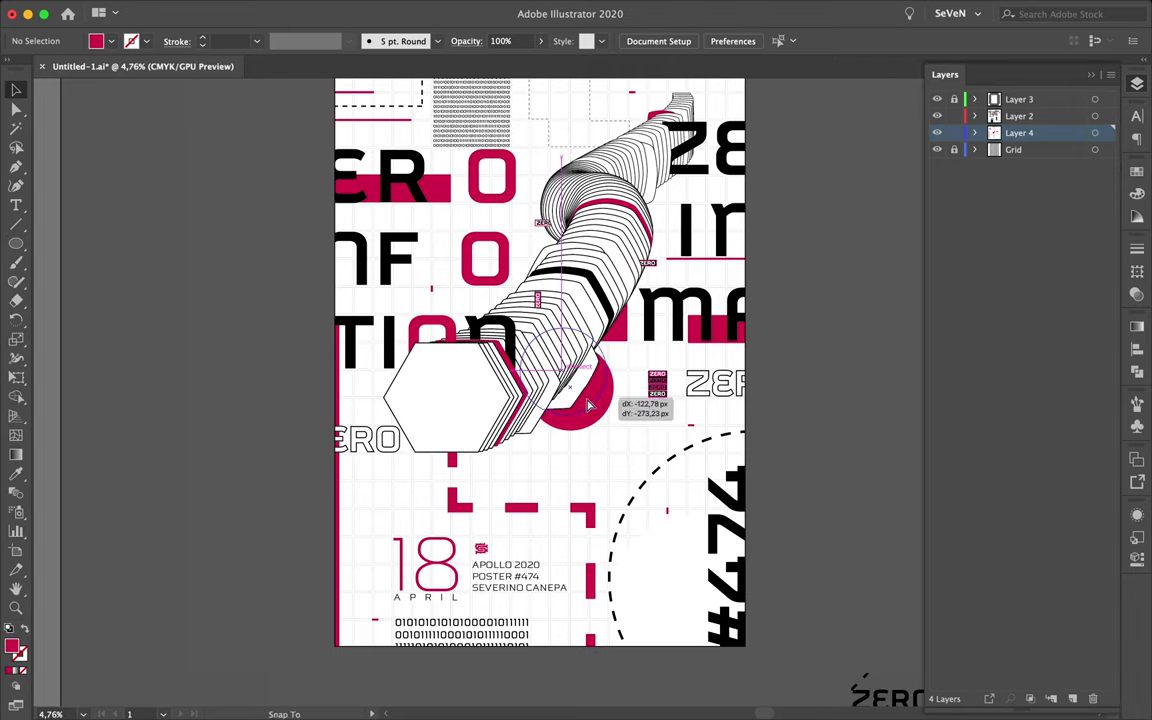
{"action": "scroll", "coordinate": [590, 405], "scroll_direction": "up", "scroll_amount": 1}
{"action": "scroll", "coordinate": [520, 400], "scroll_direction": "down", "scroll_amount": 1}
Nudge the tube's front hexagon slightly left and down inside its group.
{"action": "double_click", "coordinate": [445, 419]}
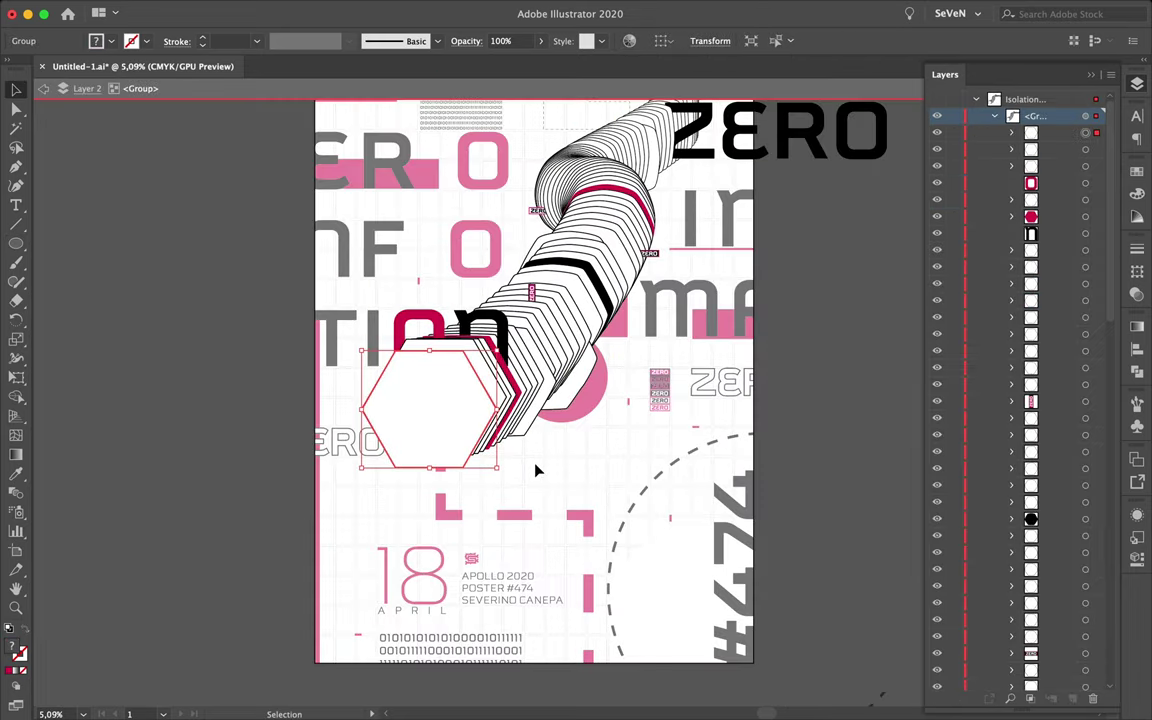
{"action": "left_click_drag", "start_coordinate": [451, 405], "coordinate": [443, 412]}
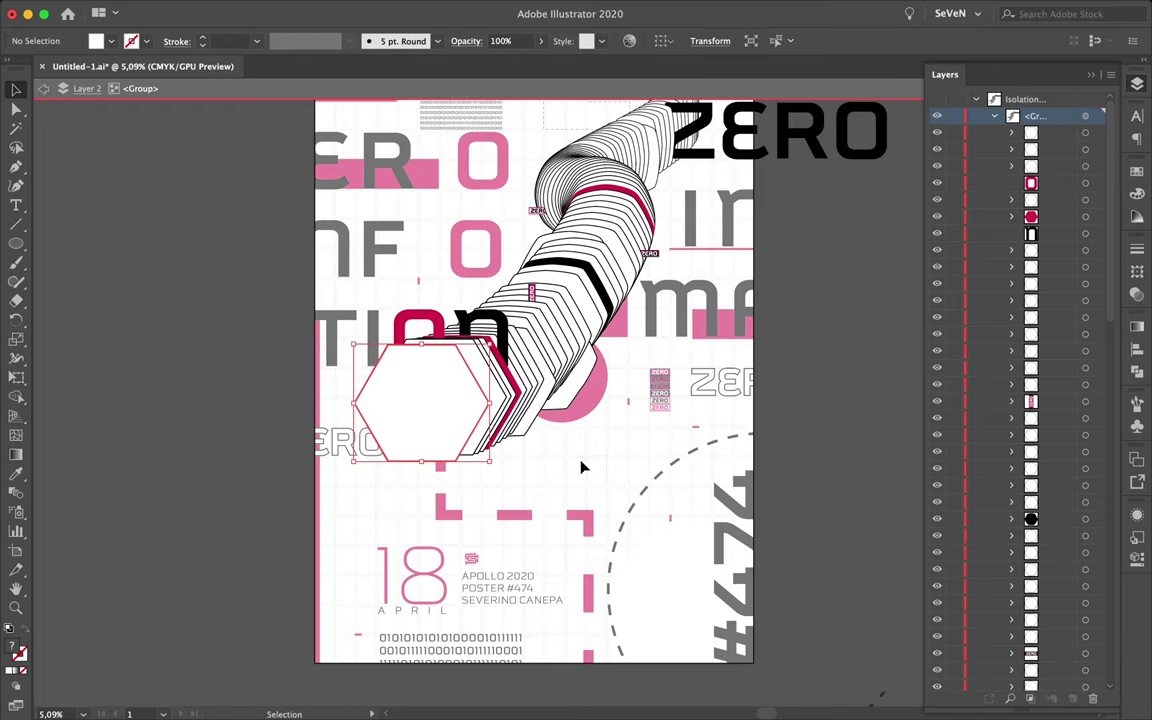
{"action": "key", "text": "Escape"}
Draw a white borderless rectangle near the 18.
{"action": "scroll", "coordinate": [347, 463], "scroll_direction": "up", "scroll_amount": 3}
{"action": "key", "text": "m"}
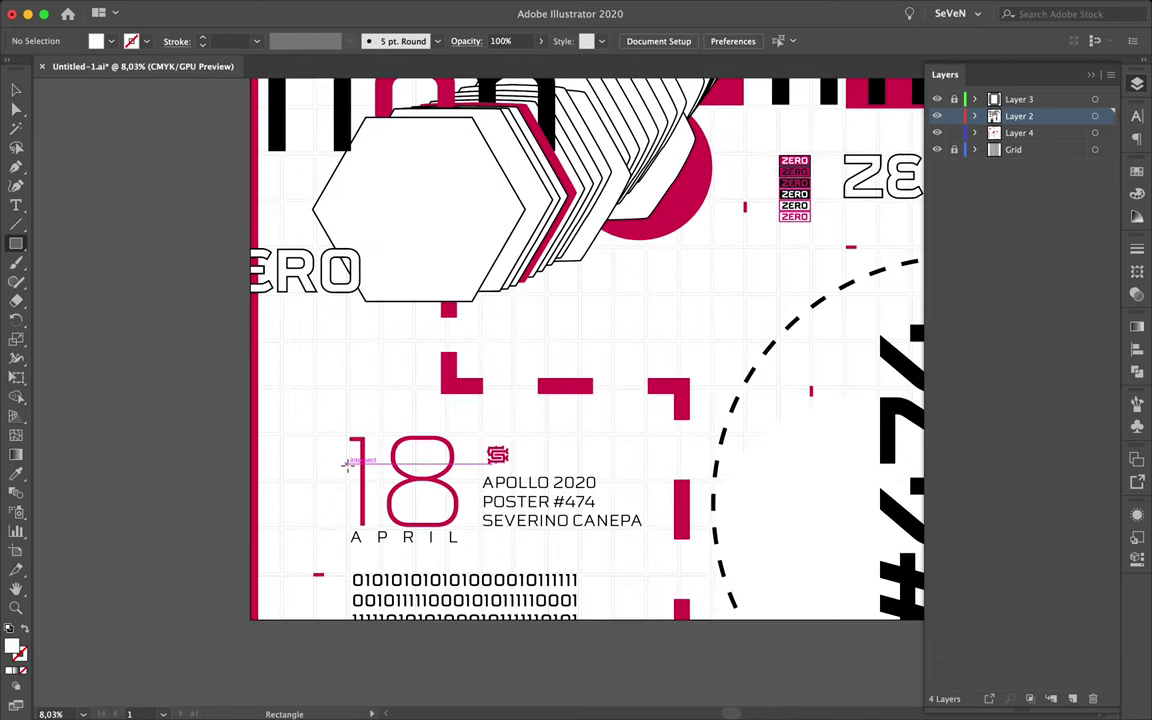
{"action": "left_click_drag", "start_coordinate": [380, 650], "coordinate": [380, 650]}
{"action": "key", "text": "v"}
{"action": "left_click", "coordinate": [762, 276]}
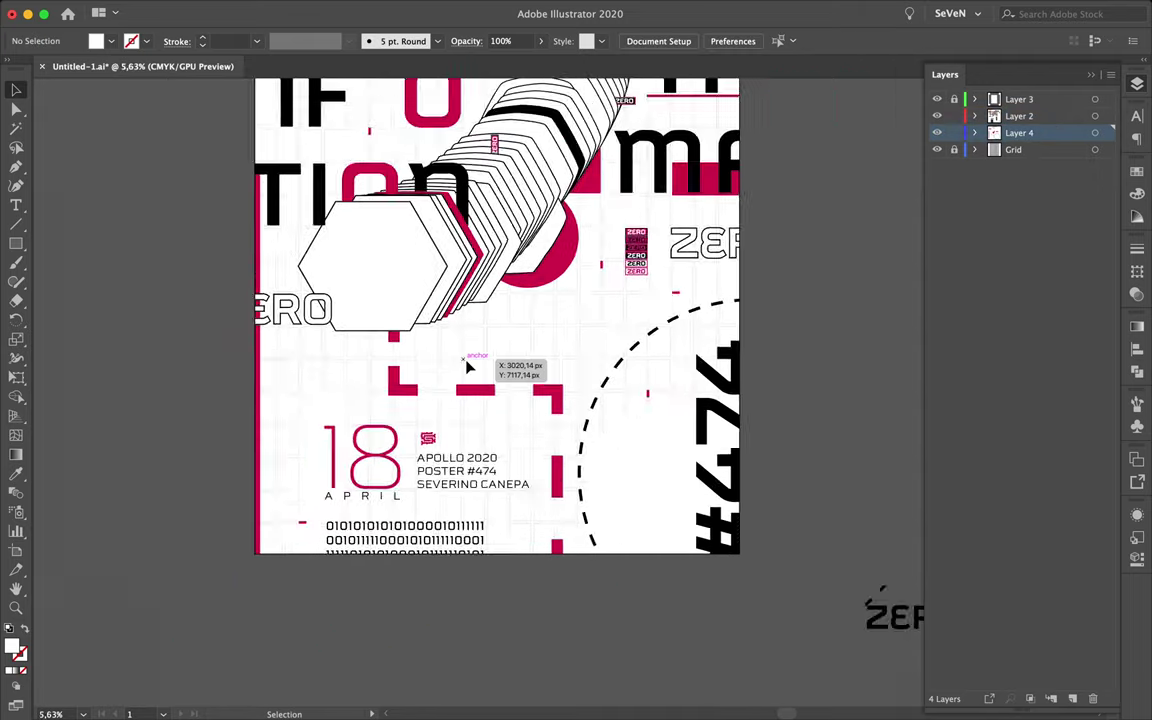
Rotate the small red bar to horizontal.
{"action": "scroll", "coordinate": [445, 330], "scroll_direction": "up", "scroll_amount": 3}
{"action": "left_click", "coordinate": [445, 323]}
{"action": "scroll", "coordinate": [441, 311], "scroll_direction": "up", "scroll_amount": 2}
{"action": "left_click_drag", "start_coordinate": [504, 319], "coordinate": [476, 406]}
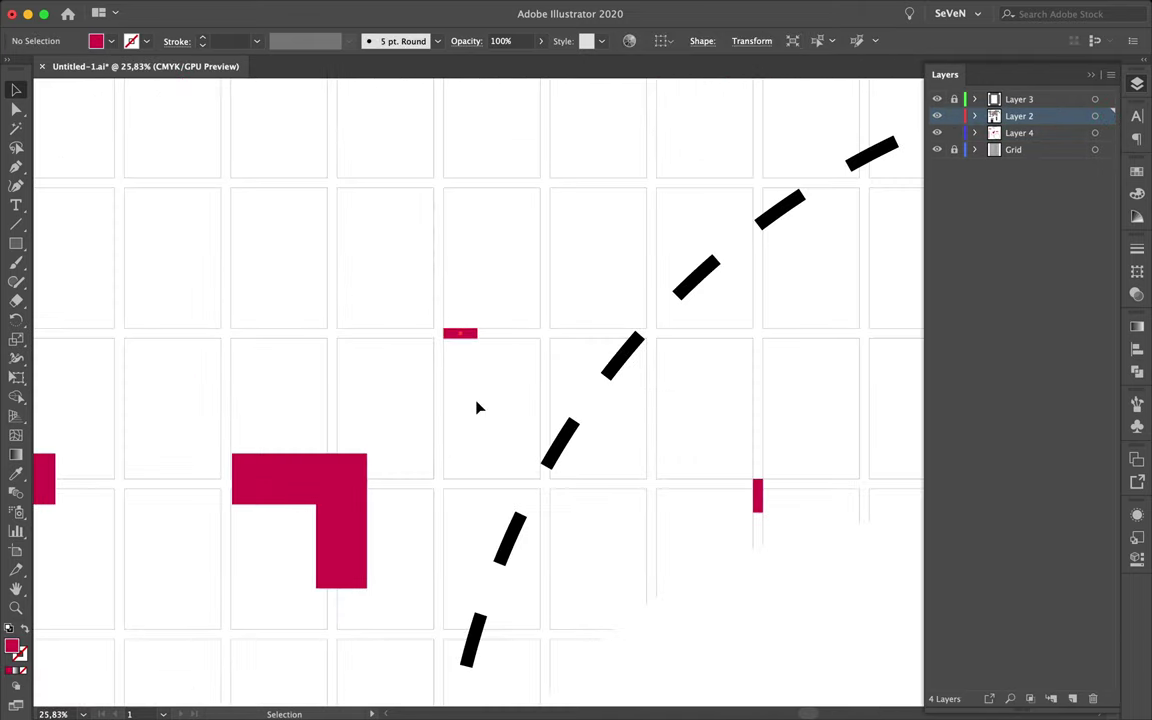
{"action": "scroll", "coordinate": [476, 406], "scroll_direction": "down", "scroll_amount": 6}
Lower the top segment of the red dashed corner path by moving its anchor.
{"action": "left_click", "coordinate": [472, 528]}
{"action": "key", "text": "a"}
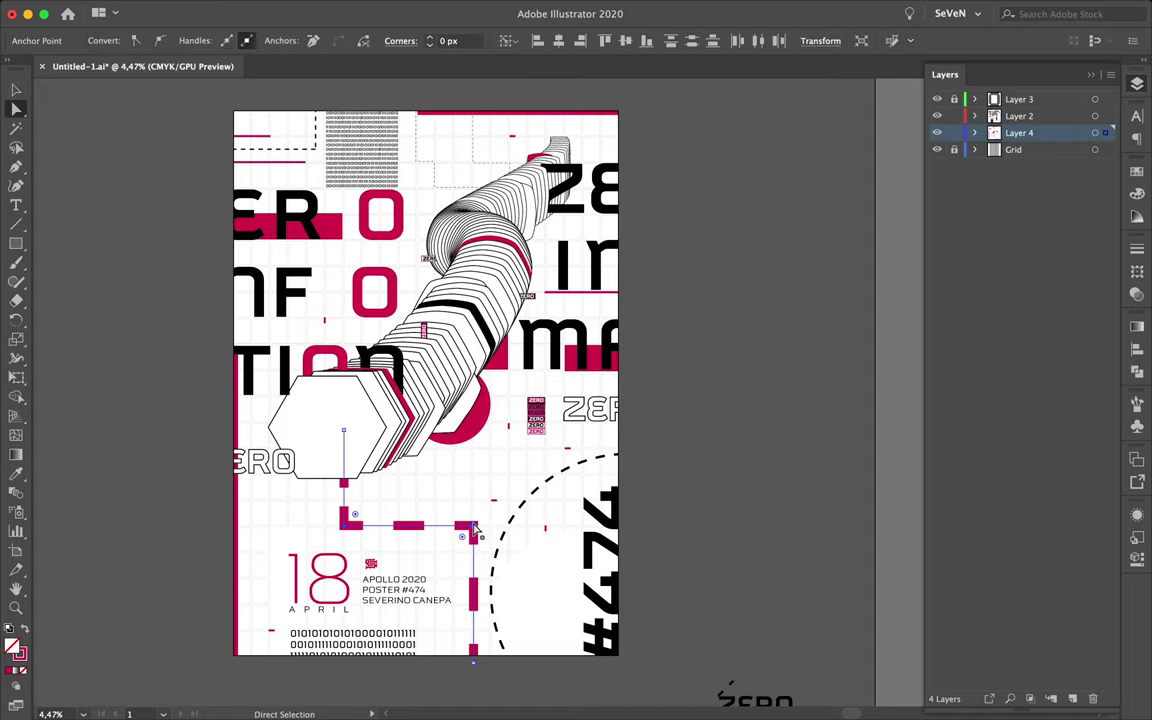
{"action": "left_click_drag", "start_coordinate": [476, 556], "coordinate": [476, 550]}
{"action": "key", "text": "ctrl+shift+a"}
{"action": "scroll", "coordinate": [474, 524], "scroll_direction": "up", "scroll_amount": 5}
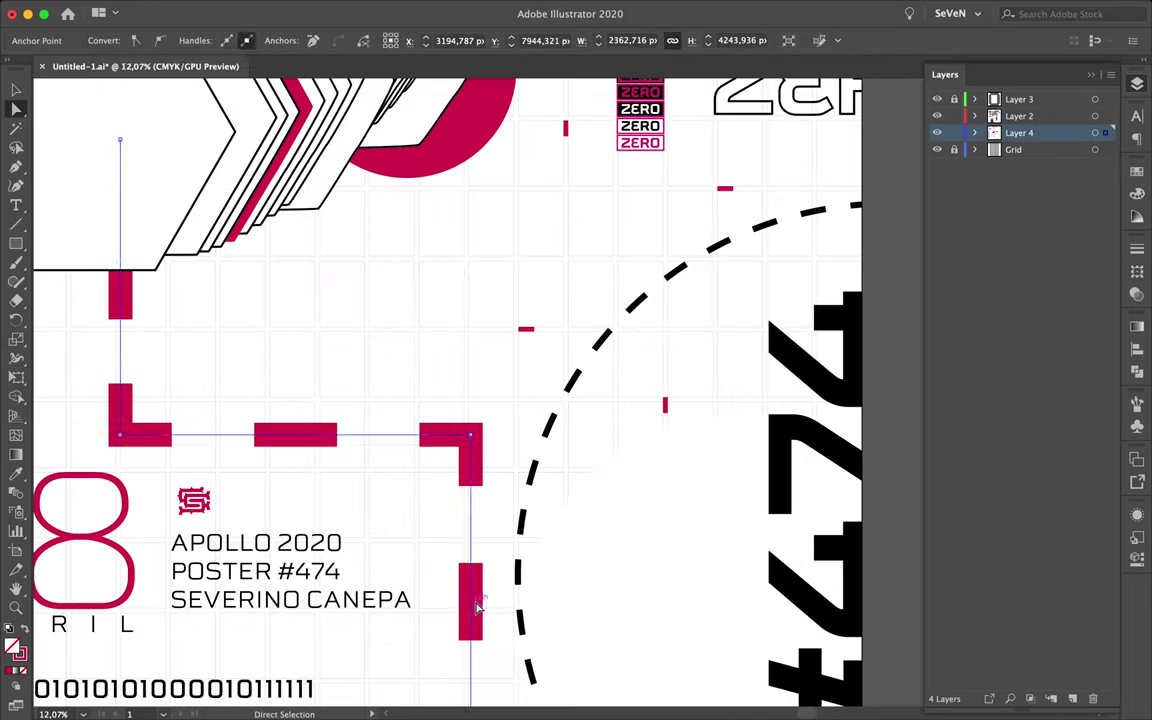
{"action": "scroll", "coordinate": [470, 532], "scroll_direction": "down", "scroll_amount": 4}
{"action": "scroll", "coordinate": [428, 422], "scroll_direction": "up", "scroll_amount": 1}
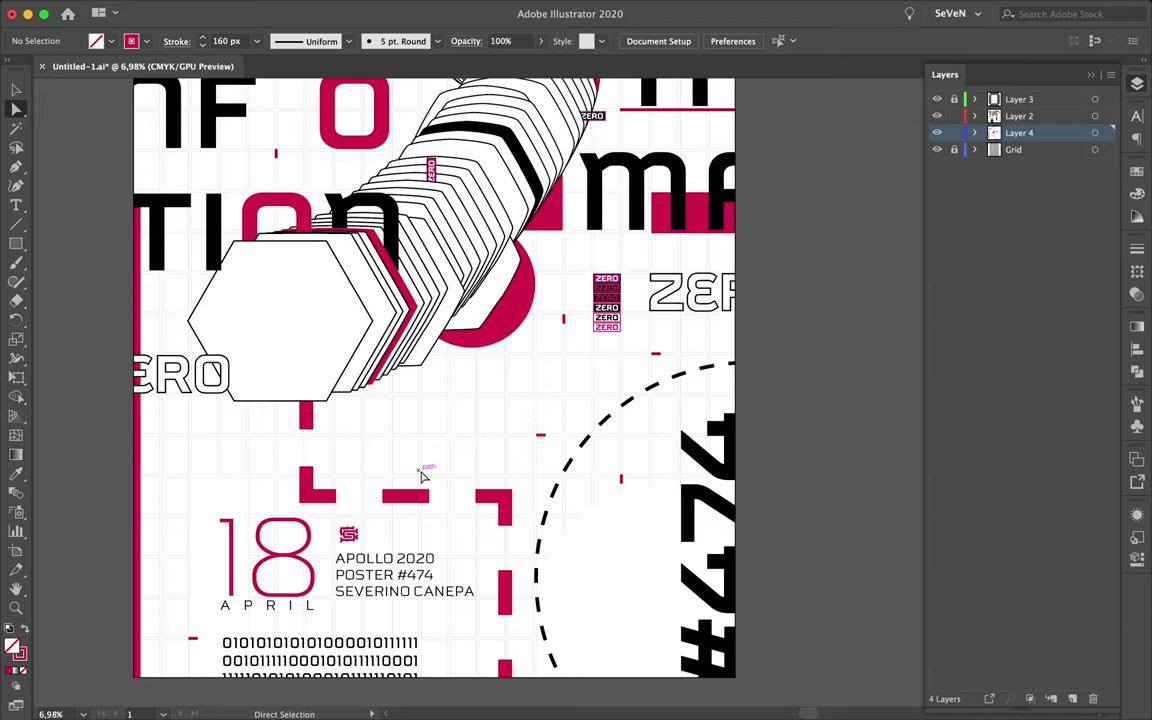
Draw a small thin-stroked dashed red circle left of the hexagon.
{"action": "left_click_drag", "start_coordinate": [16, 243], "coordinate": [80, 281]}
{"action": "mouse_move", "coordinate": [218, 452]}
{"action": "left_mouse_down"}
{"action": "mouse_move", "coordinate": [256, 490]}
{"action": "mouse_move", "coordinate": [186, 432]}
{"action": "left_mouse_up"}
{"action": "key", "text": "v"}
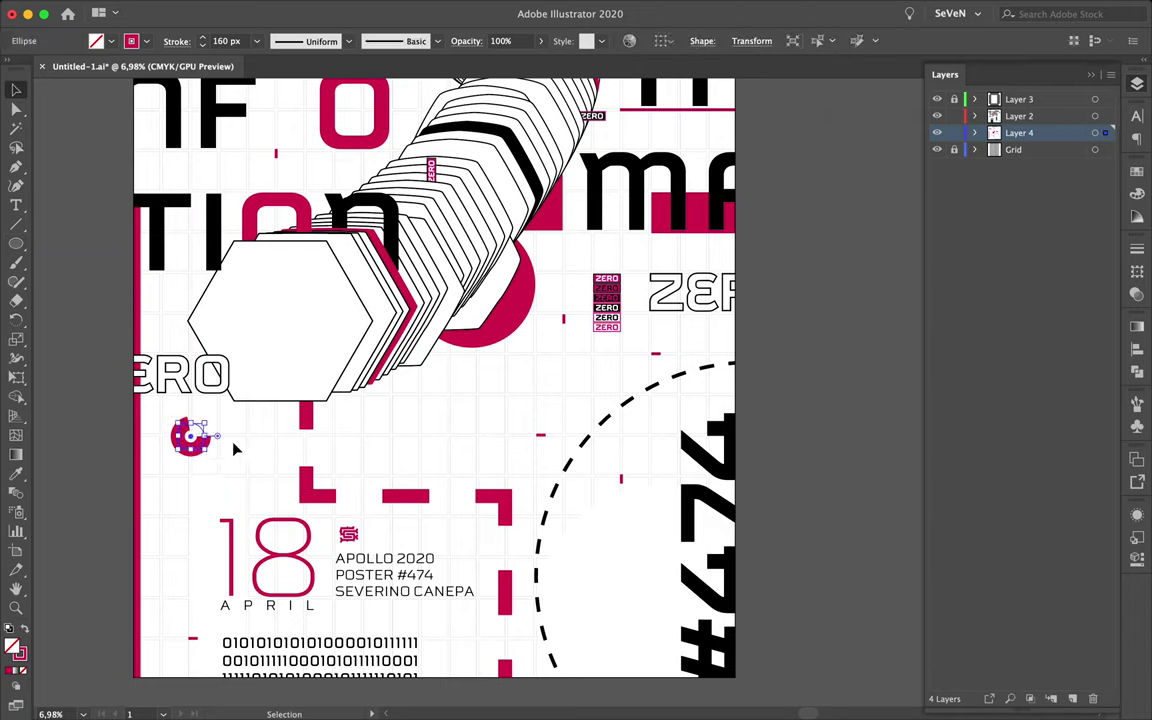
{"action": "left_click", "coordinate": [1137, 248]}
{"action": "left_click", "coordinate": [993, 270]}
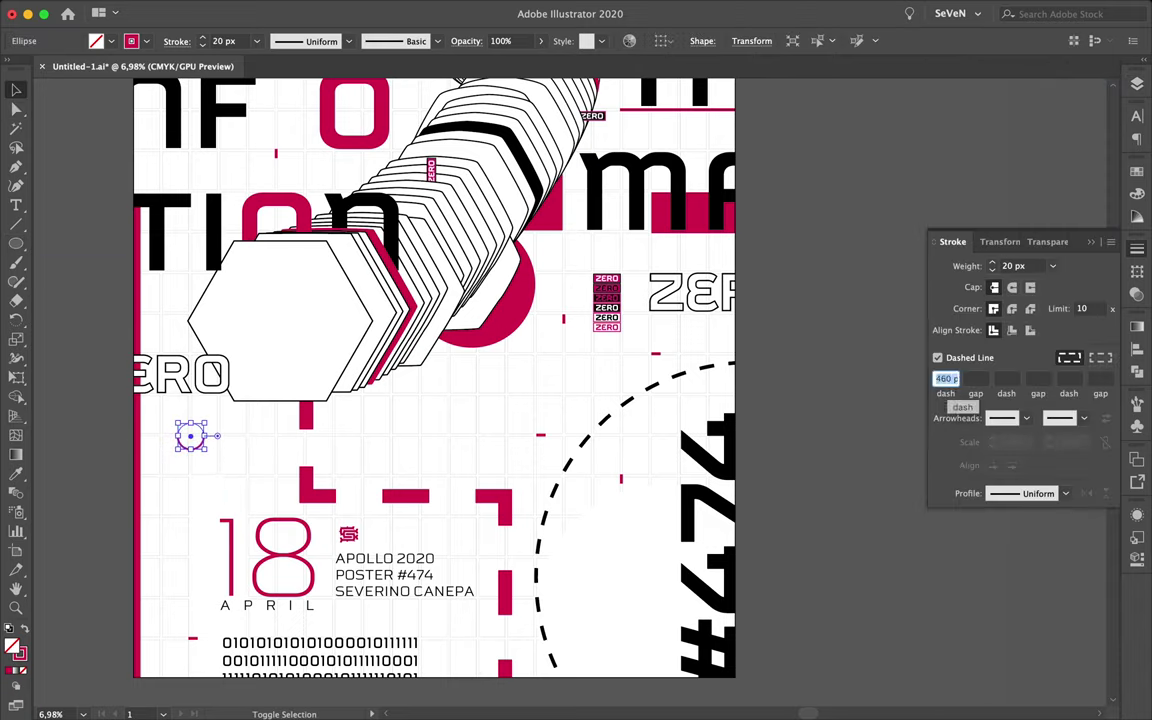
{"action": "left_click", "coordinate": [191, 435]}
{"action": "left_click", "coordinate": [993, 263]}
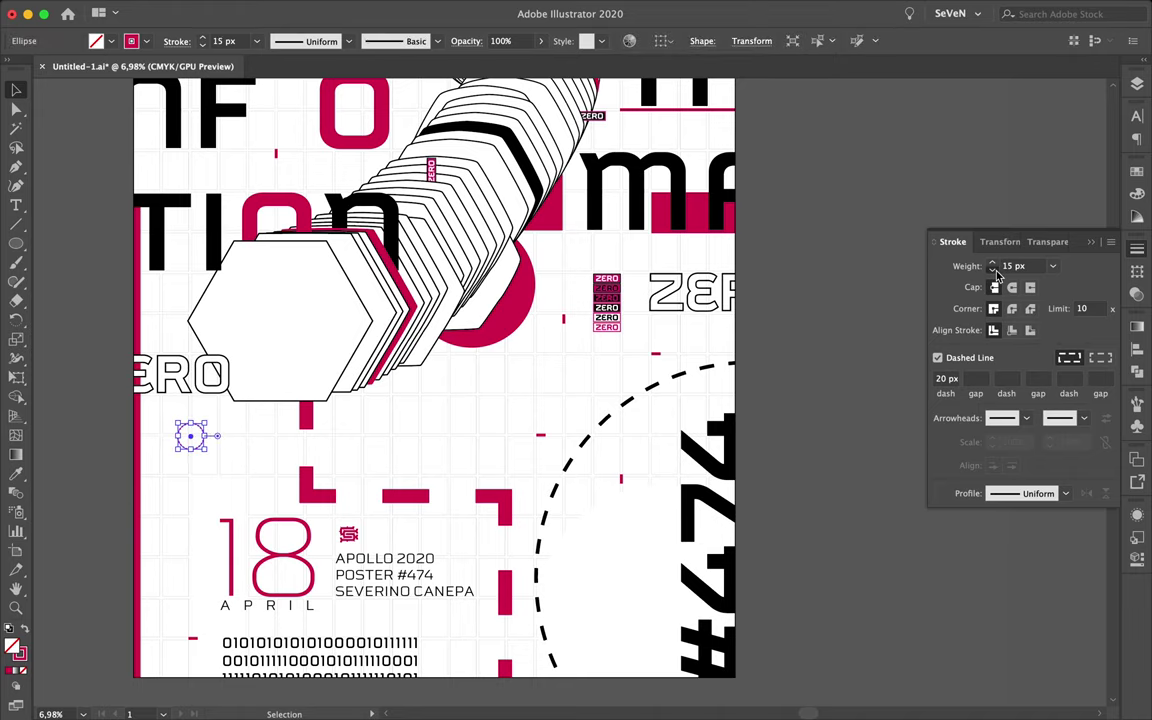
{"action": "scroll", "coordinate": [244, 425], "scroll_direction": "down", "scroll_amount": 2}
Copy a red dot to the top-left beside the dashed line and save.
{"action": "left_click", "coordinate": [447, 405]}
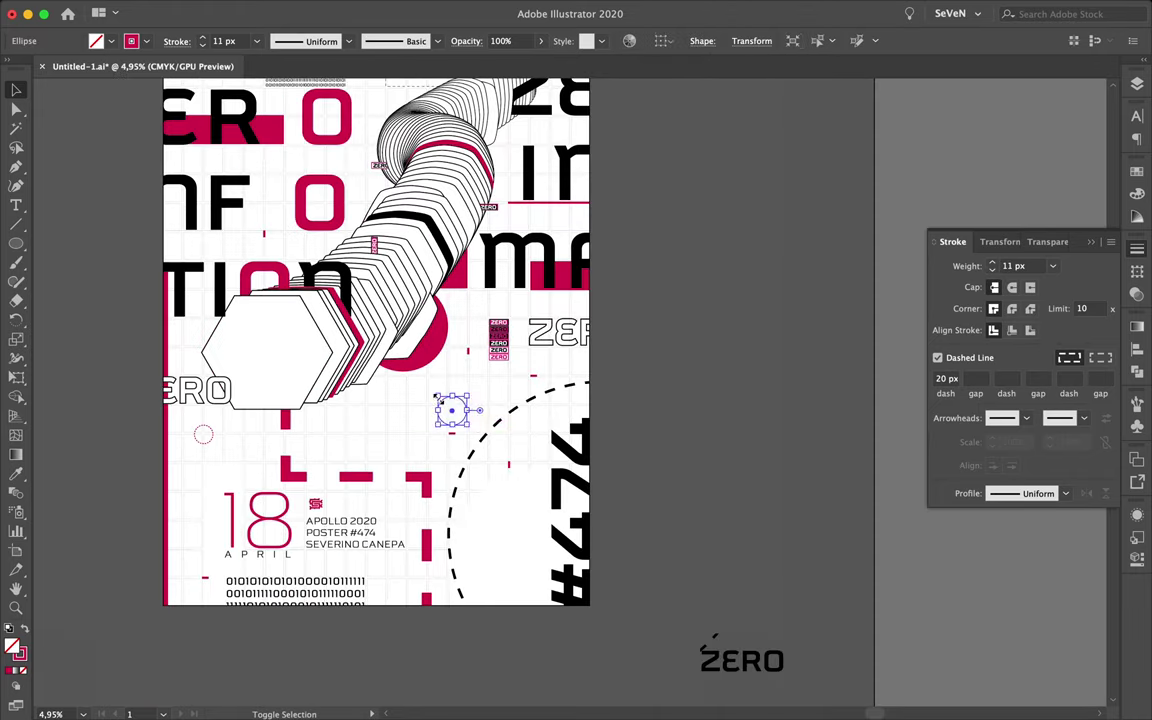
{"action": "type", "text": "30"}
{"action": "mouse_move", "coordinate": [447, 405]}
{"action": "left_mouse_down"}
{"action": "mouse_move", "coordinate": [435, 110]}
{"action": "mouse_move", "coordinate": [369, 195]}
{"action": "mouse_move", "coordinate": [256, 170]}
{"action": "left_mouse_up"}
{"action": "scroll", "coordinate": [366, 258], "scroll_direction": "down", "scroll_amount": 2}
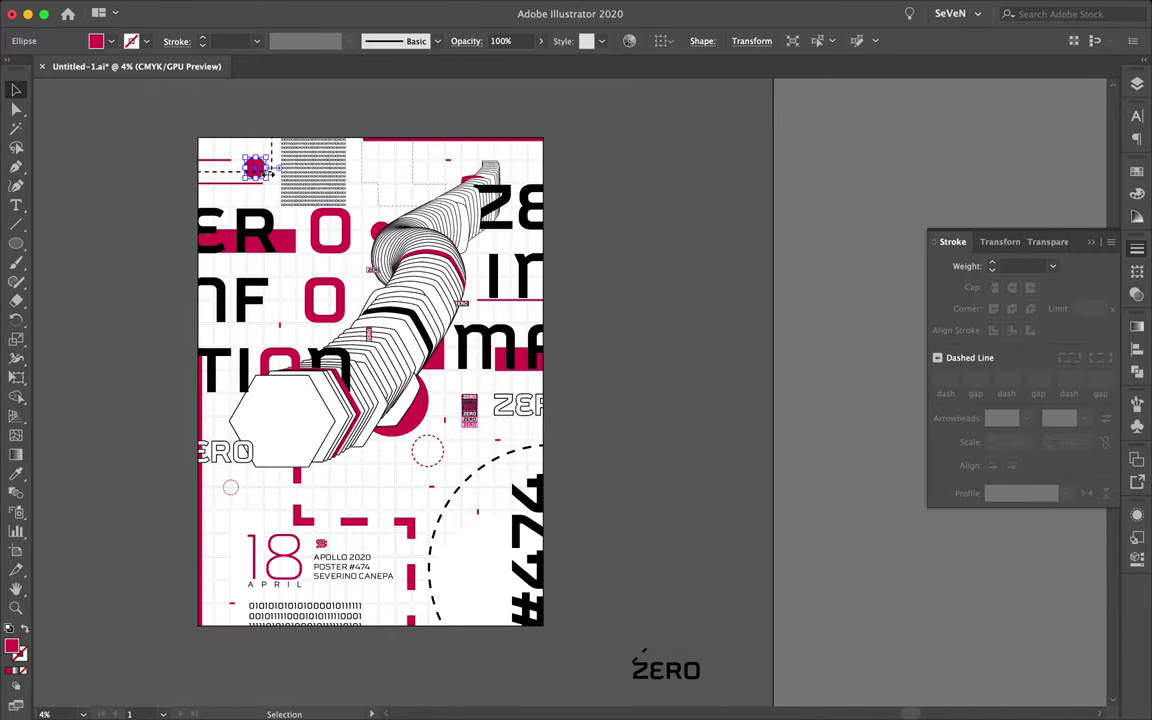
{"action": "scroll", "coordinate": [258, 188], "scroll_direction": "up", "scroll_amount": 5}
{"action": "left_click_drag", "start_coordinate": [250, 75], "coordinate": [283, 136]}
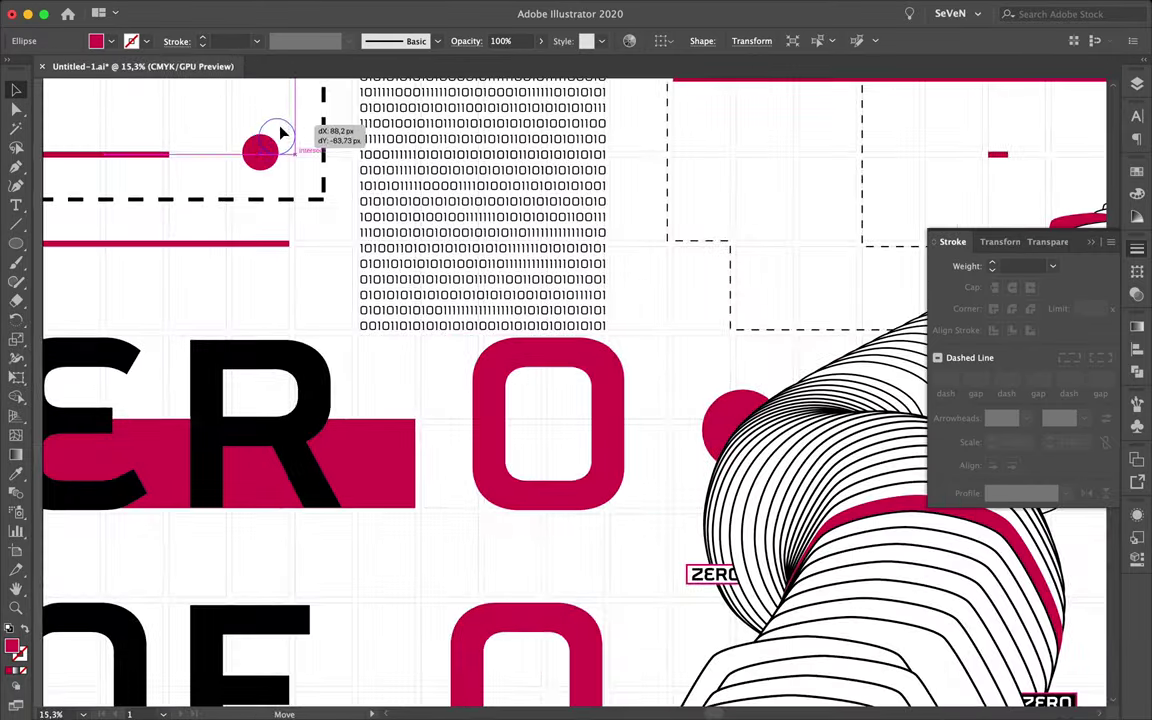
{"action": "scroll", "coordinate": [283, 136], "scroll_direction": "down", "scroll_amount": 5}
{"action": "key", "text": "ctrl+s"}
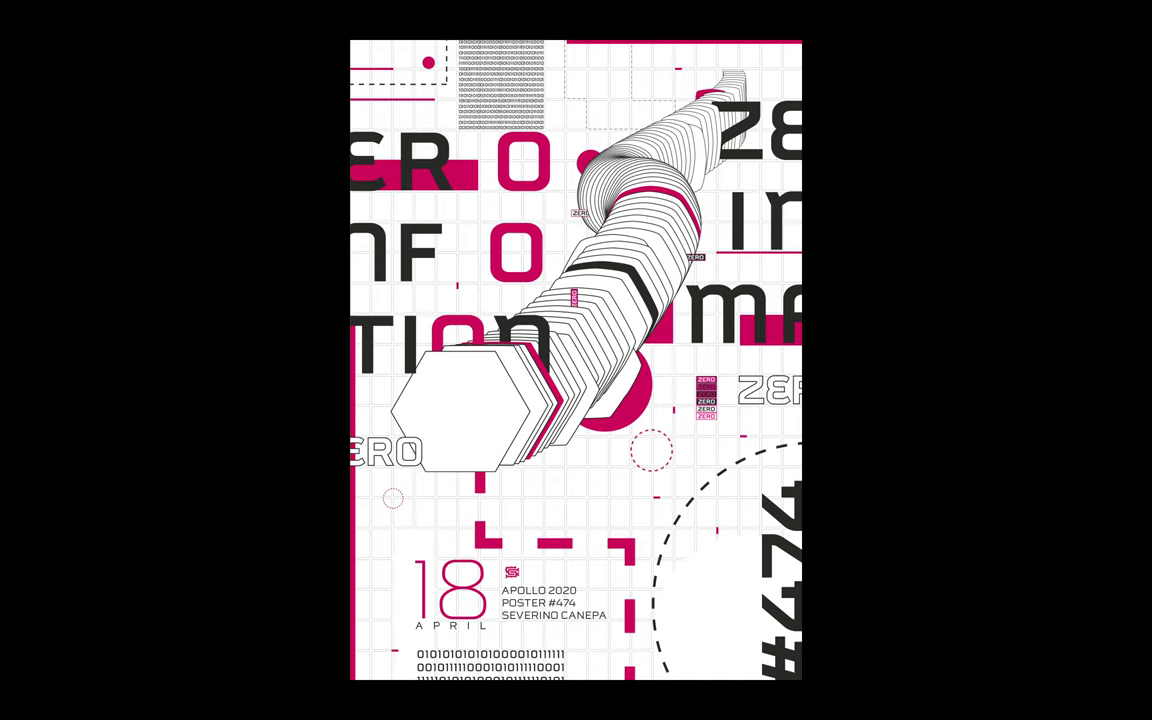